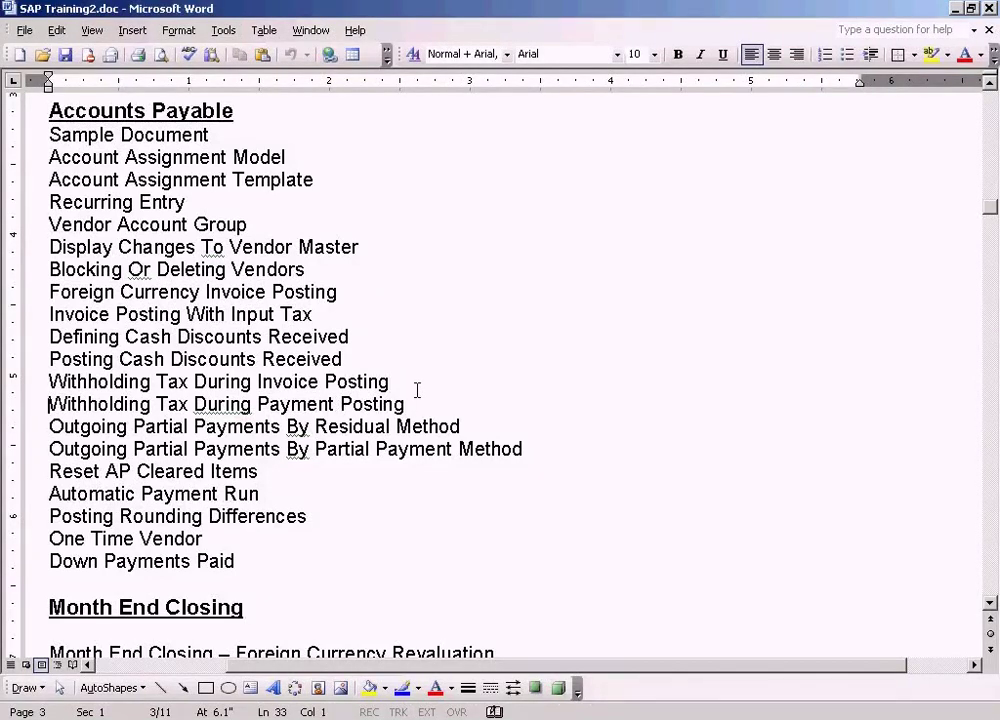
# - Highlight the "Withholding Tax During Payment Posting" topic in the training outline and switch to the SAP implementation guide
pyautogui.hotkey('shift', 'Down')
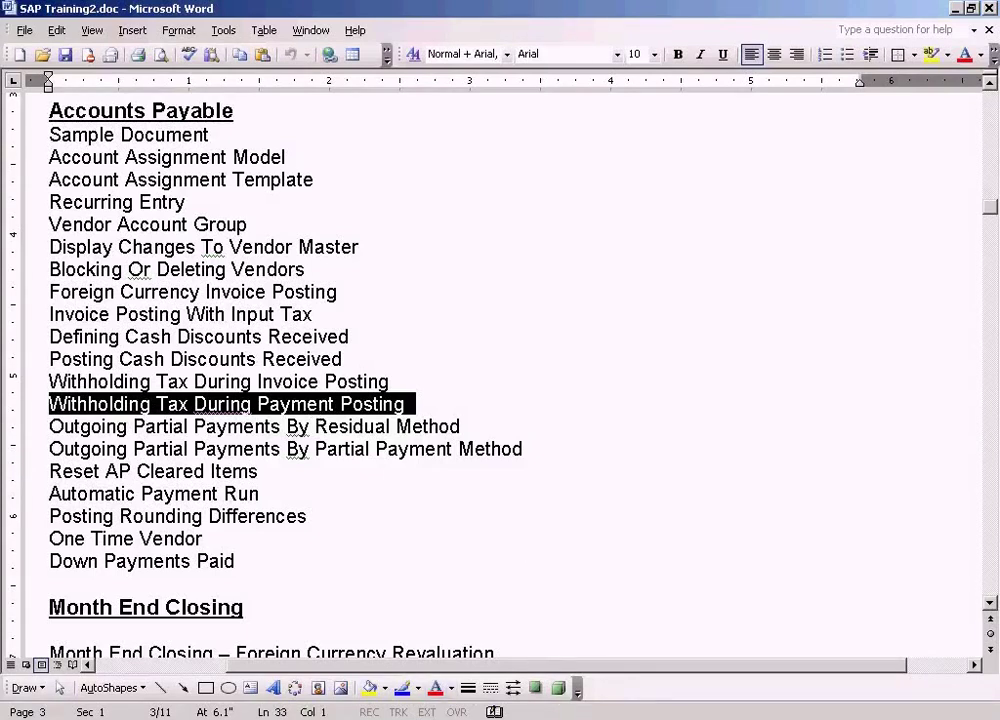
pyautogui.click(390, 719)
pyautogui.click(390, 692)
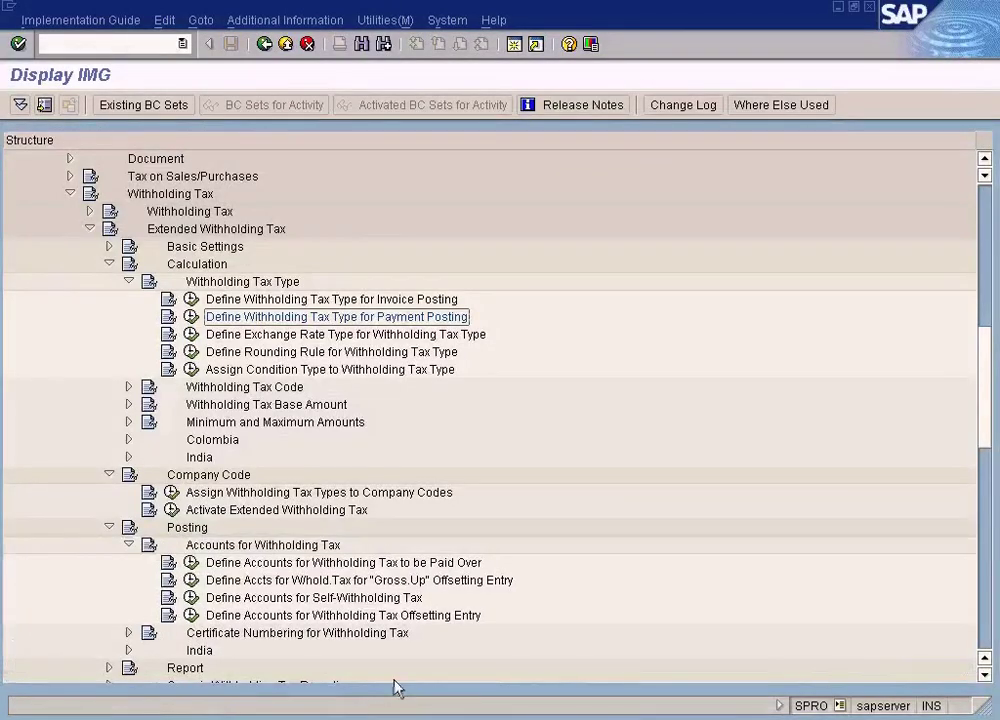
# - Open the withholding tax type definition for payment posting with country key US as the work area
pyautogui.click(392, 301)
pyautogui.click(392, 318)
pyautogui.click(192, 317)
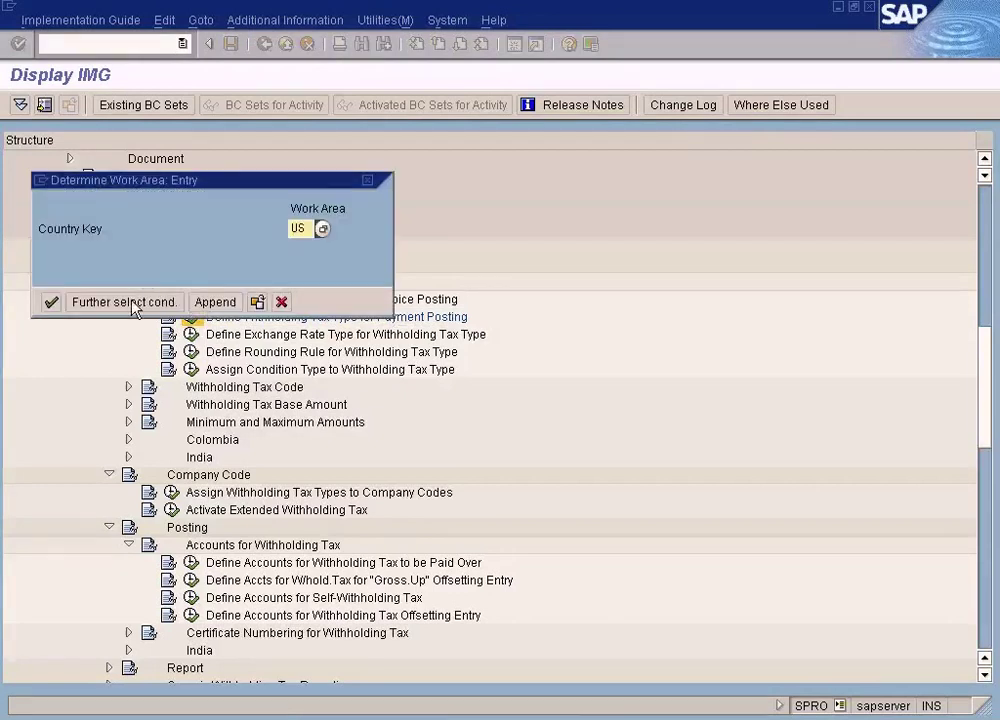
pyautogui.click(50, 303)
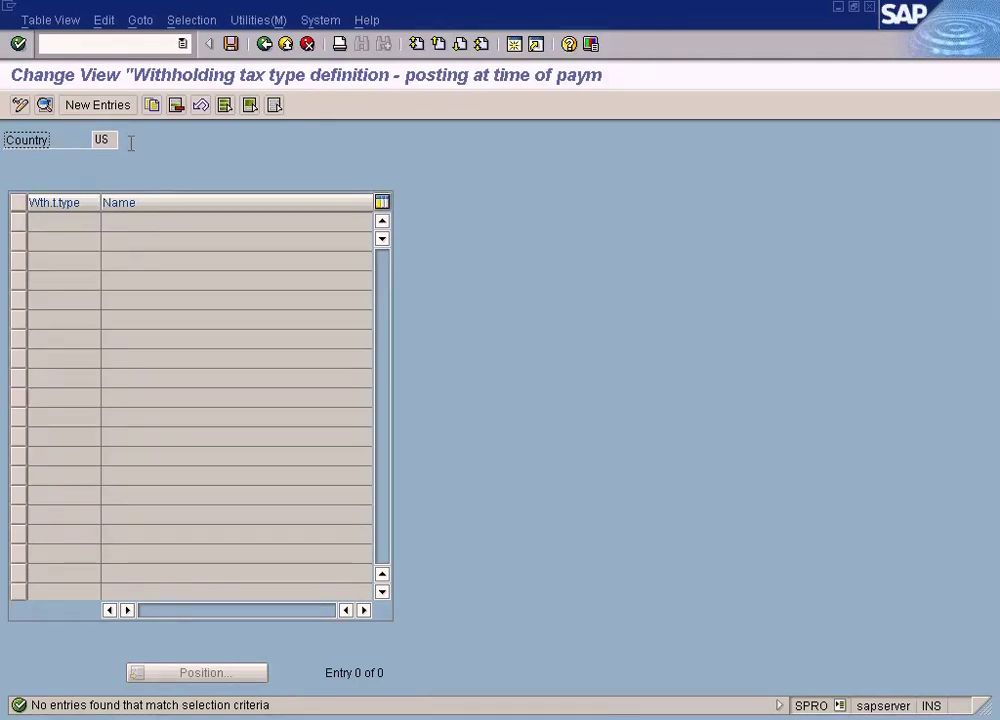
# - Create withholding tax type 2 with the description "WHT 5% During Invoice Payment", save it and return to the implementation guide
pyautogui.click(112, 106)
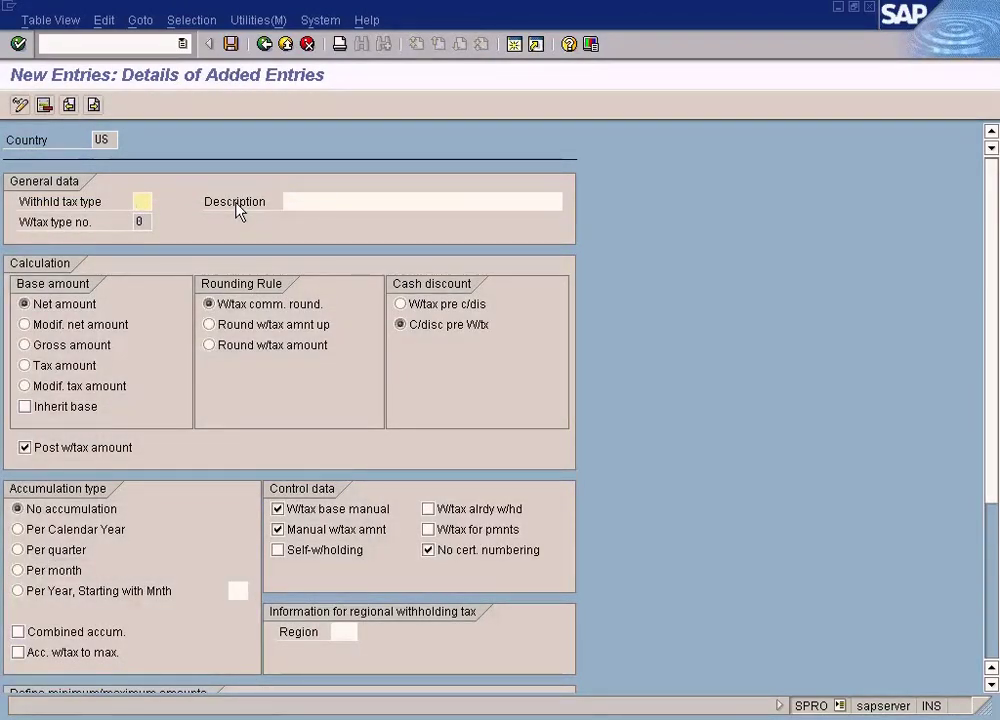
pyautogui.write('2')
pyautogui.click(325, 198)
pyautogui.write('WHT 5%')
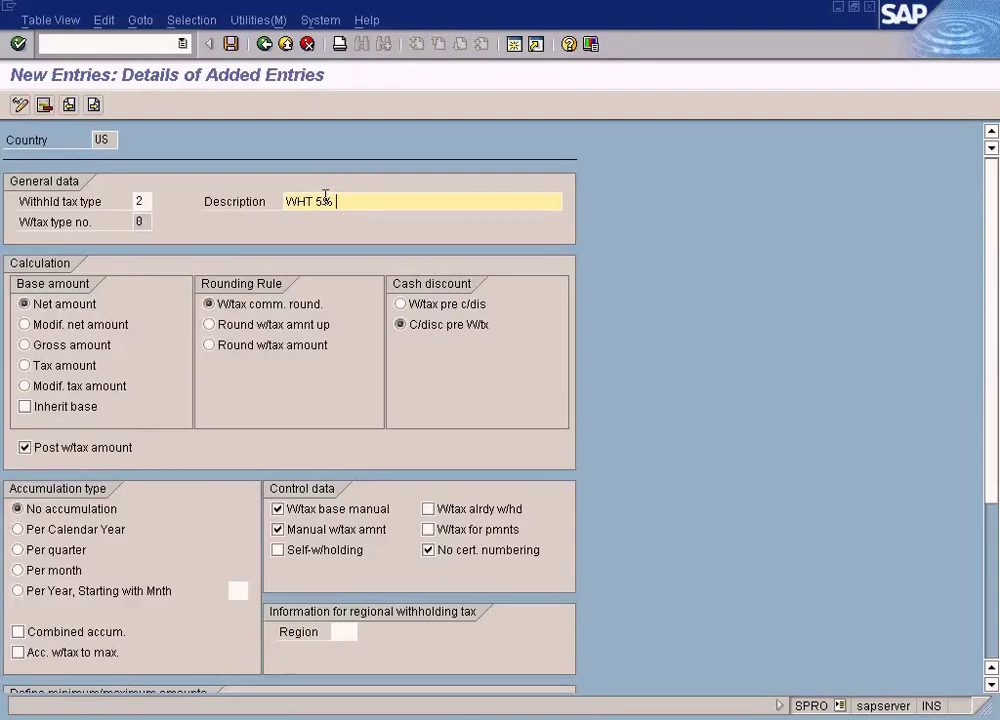
pyautogui.write('During Invoice Payment')
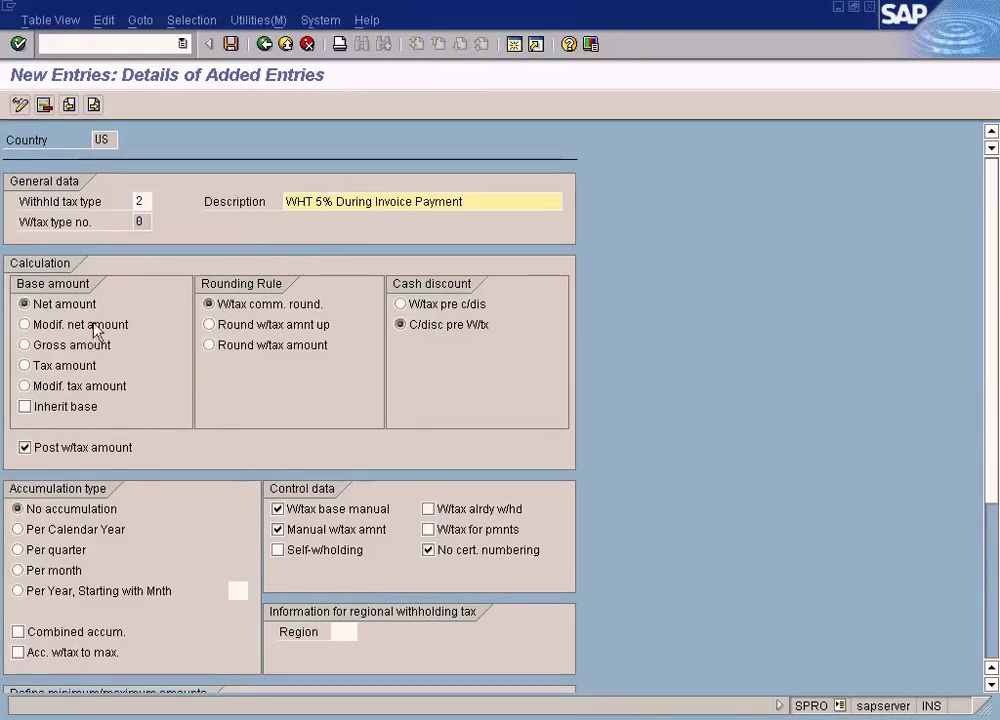
pyautogui.click(231, 44)
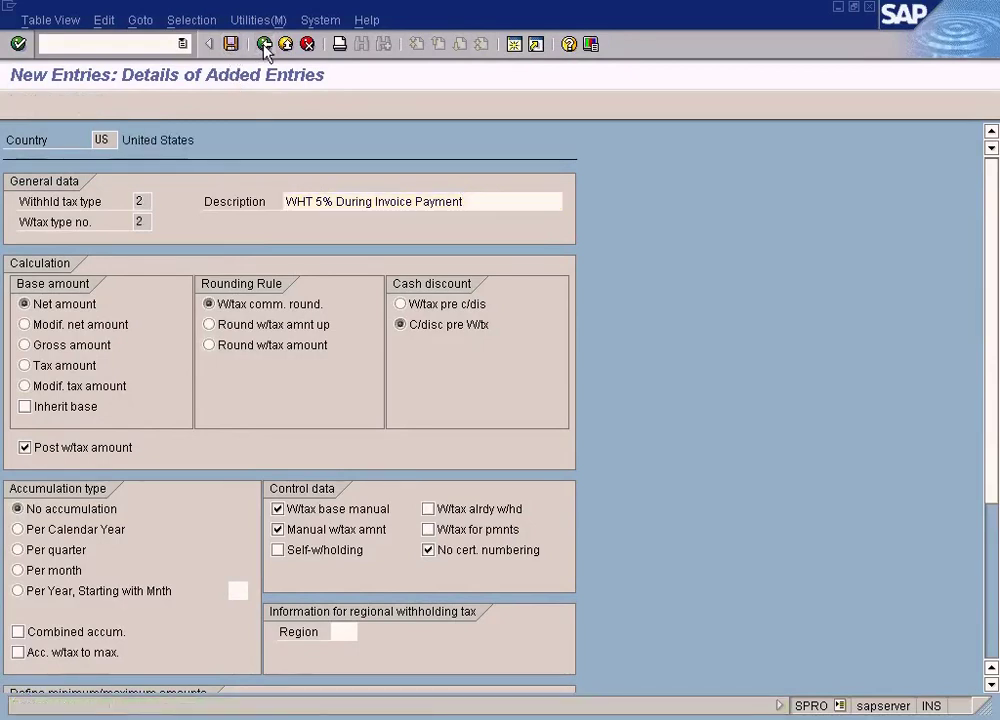
pyautogui.click(265, 45)
pyautogui.click(265, 45)
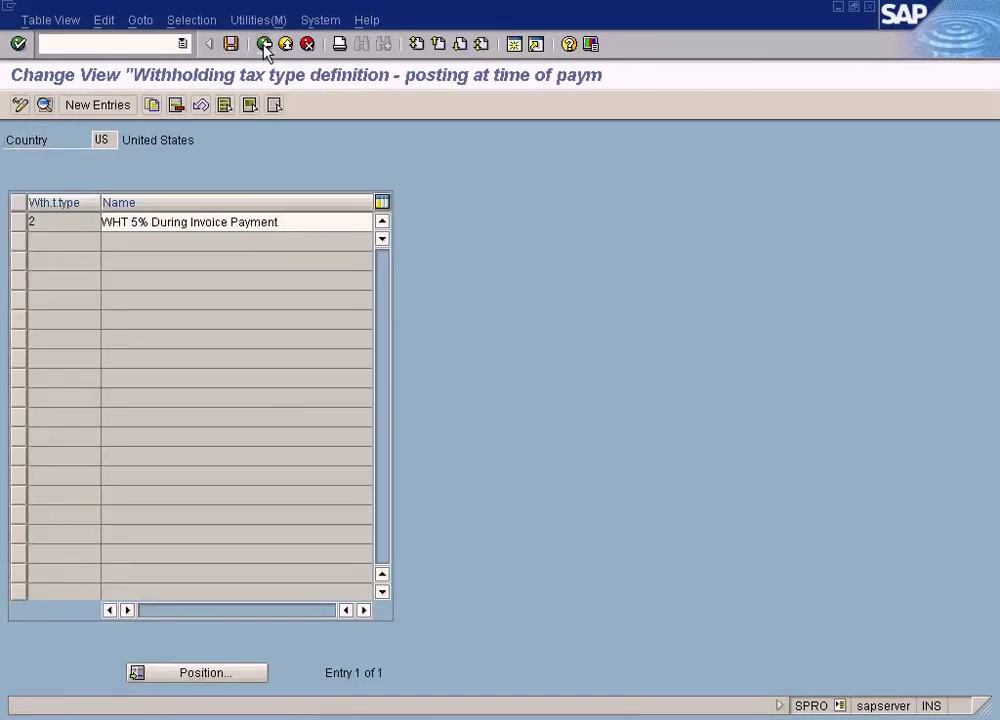
pyautogui.click(265, 45)
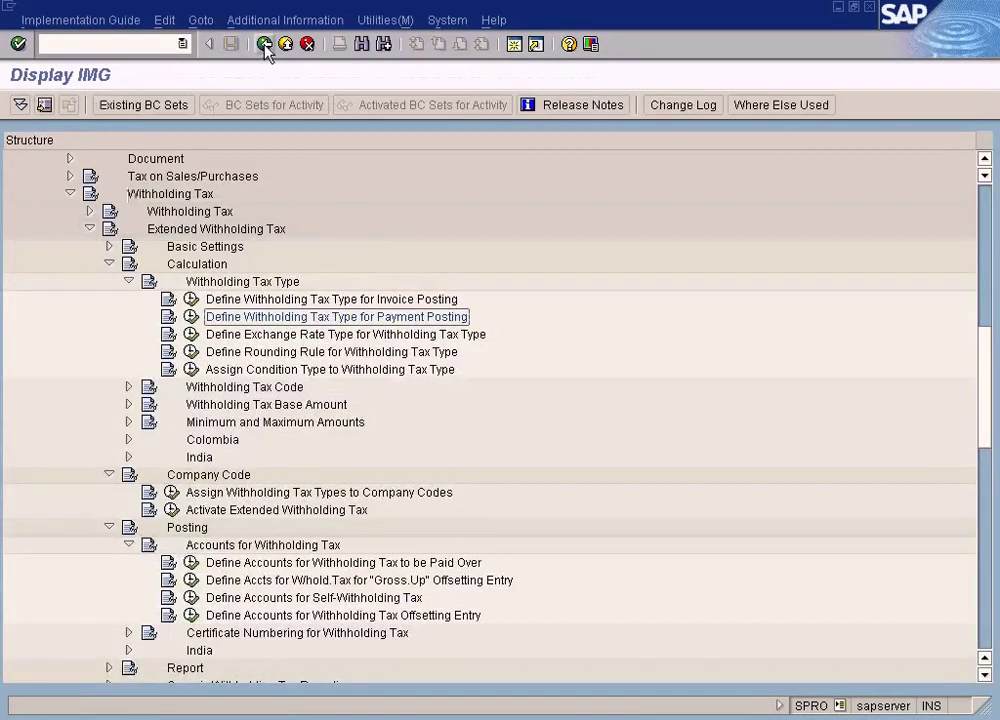
# - Open the withholding tax code definitions for country US and review the general data of the existing code W1
pyautogui.click(128, 387)
pyautogui.click(311, 408)
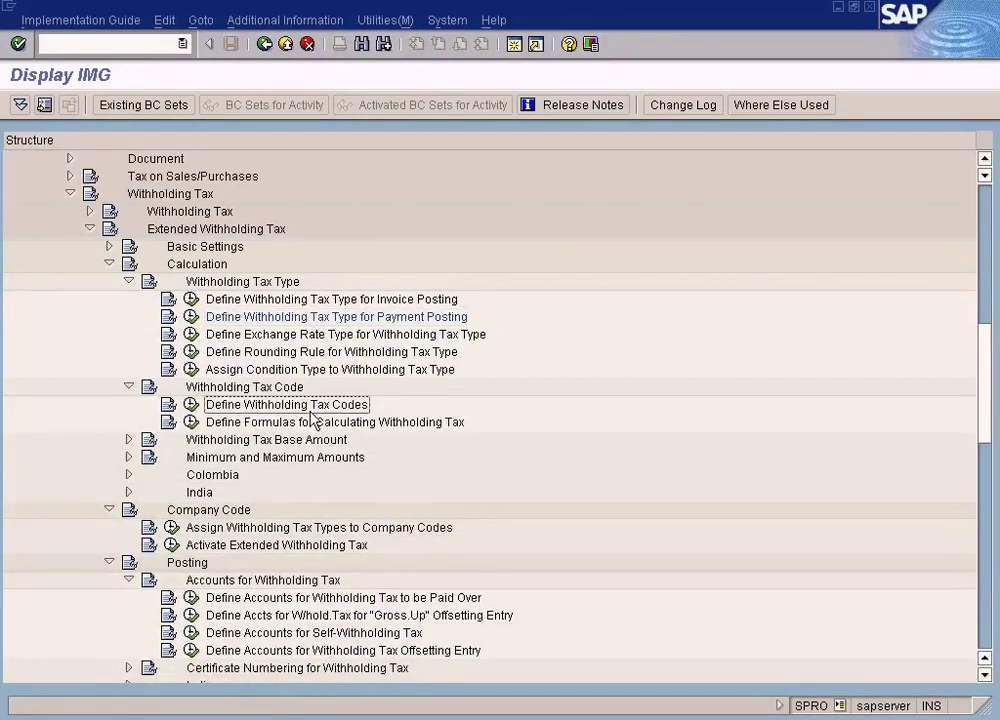
pyautogui.click(191, 404)
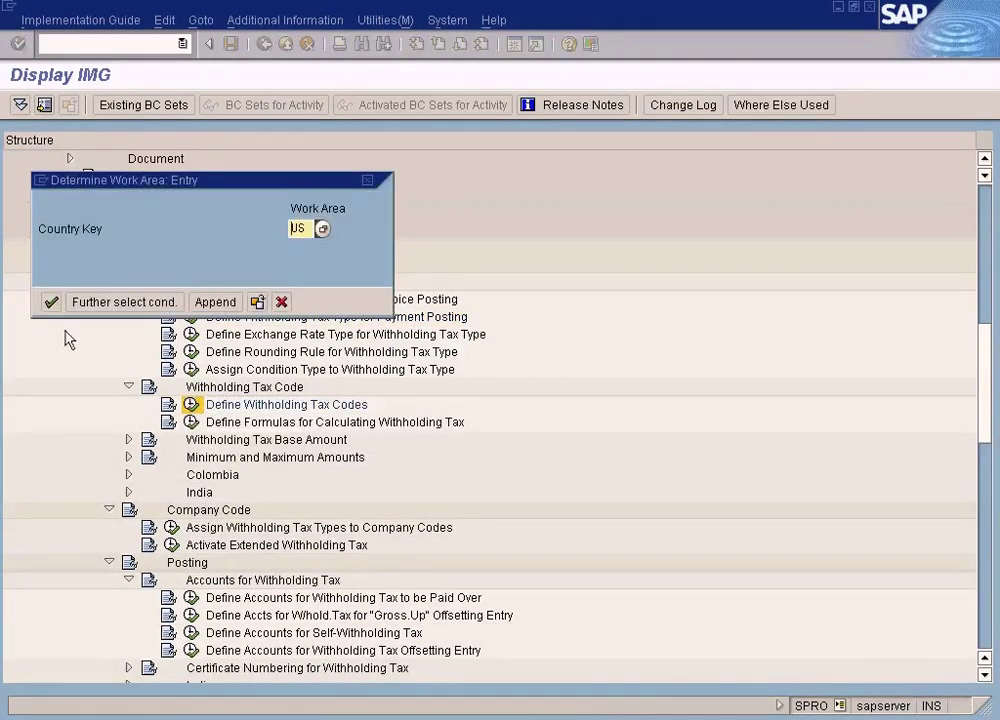
pyautogui.click(50, 302)
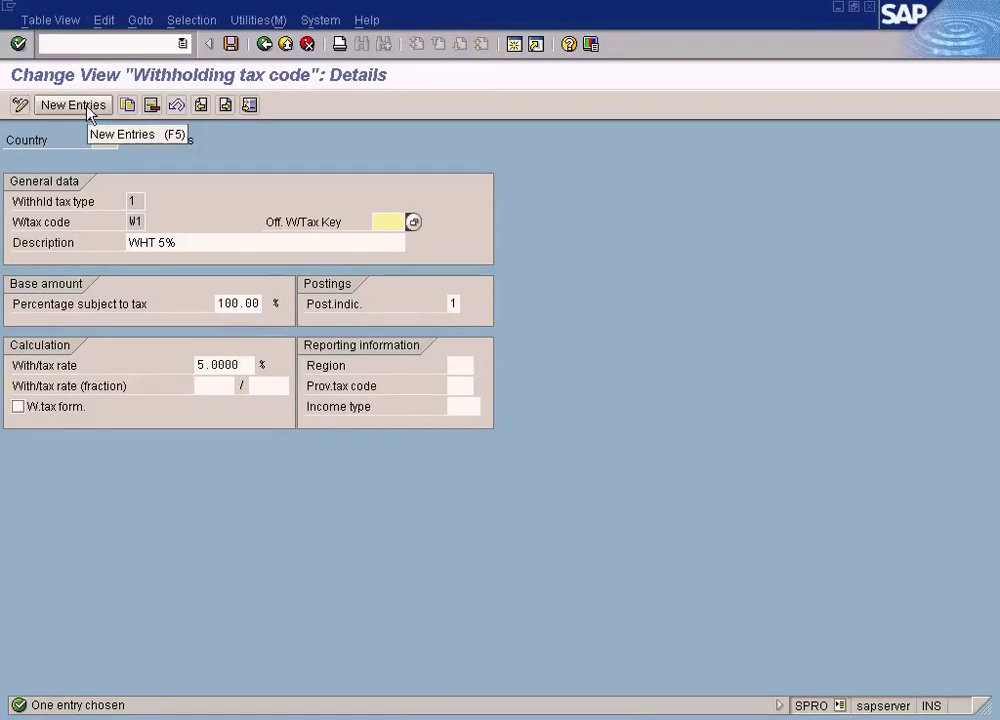
pyautogui.moveTo(139, 199); pyautogui.dragTo(103, 201)
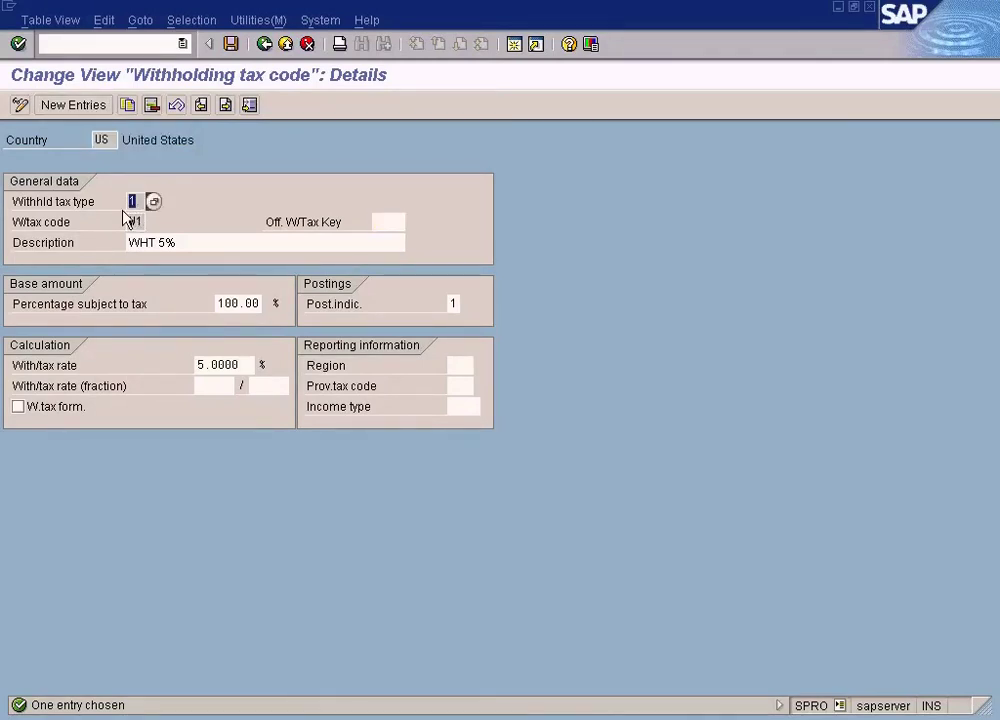
pyautogui.click(130, 220)
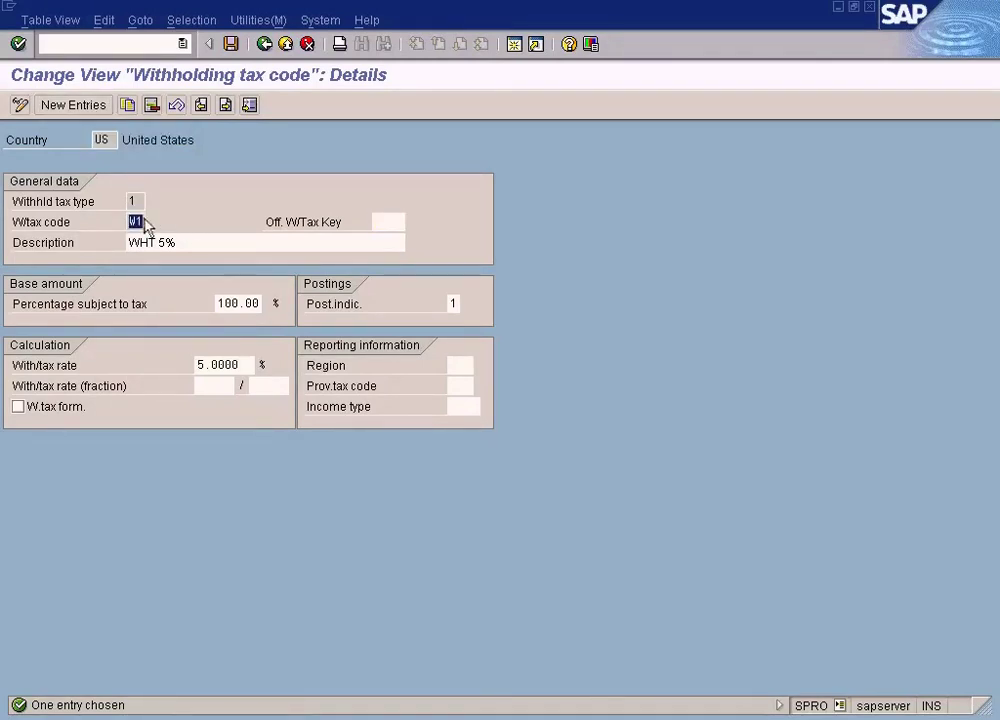
pyautogui.click(196, 242)
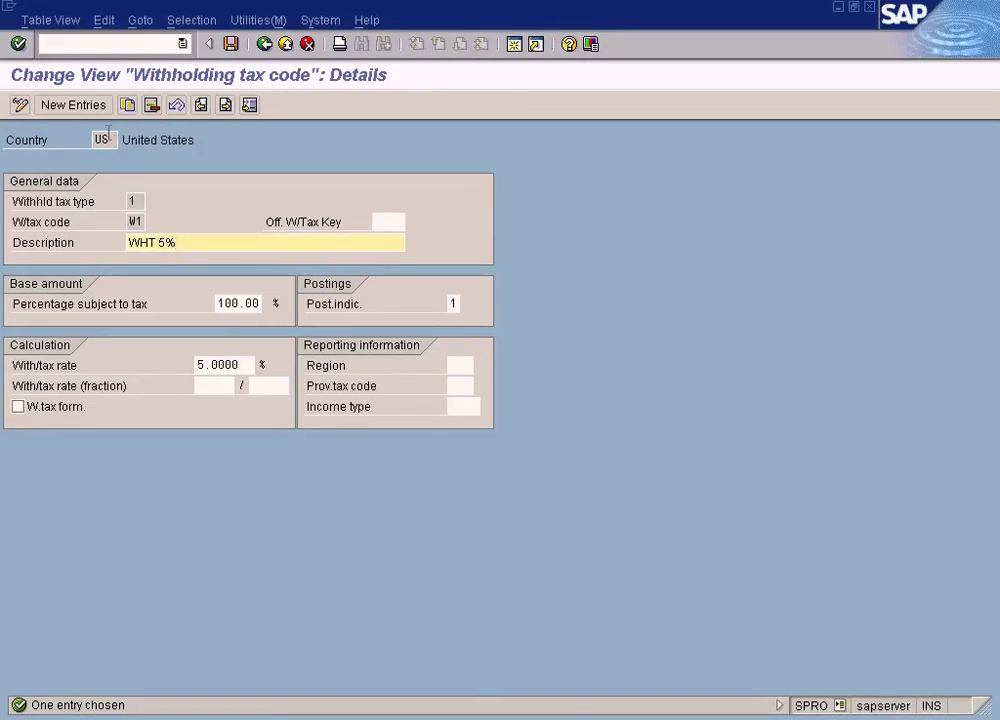
# - Start a new withholding tax code W2 for tax type 2 with the description "WHT 5% During Invoice Payment"
pyautogui.click(89, 108)
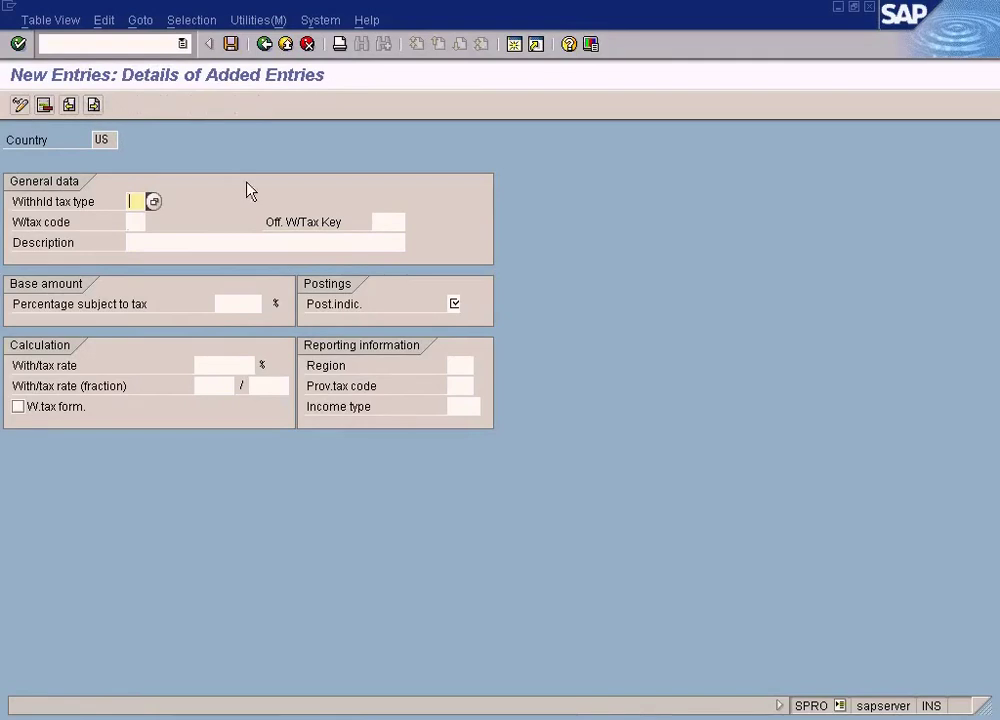
pyautogui.click(153, 201)
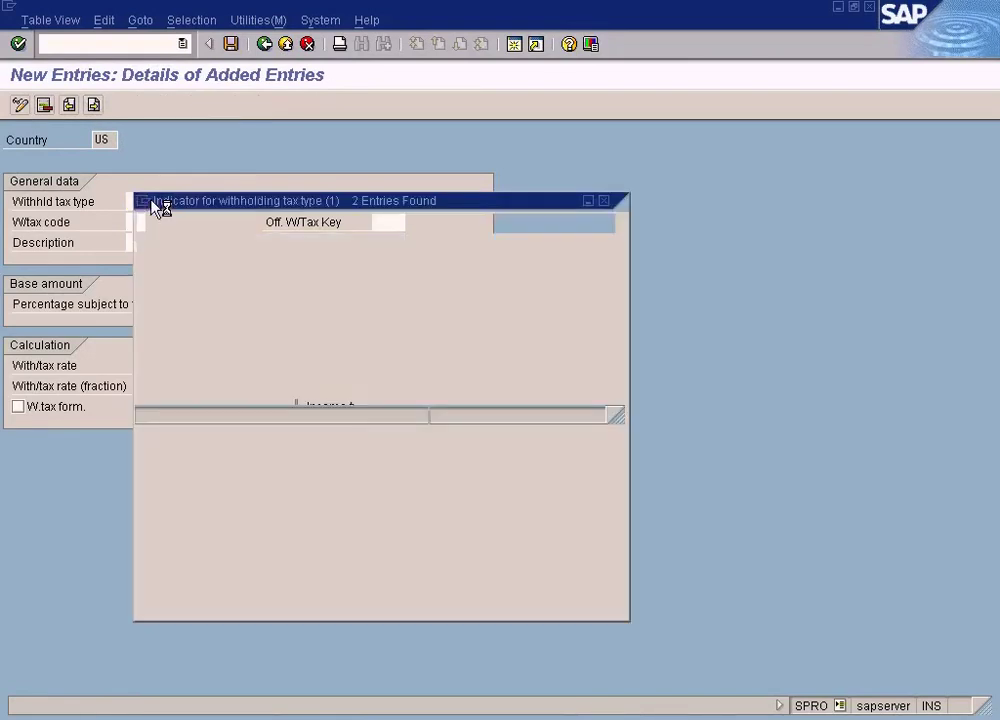
pyautogui.doubleClick(163, 350)
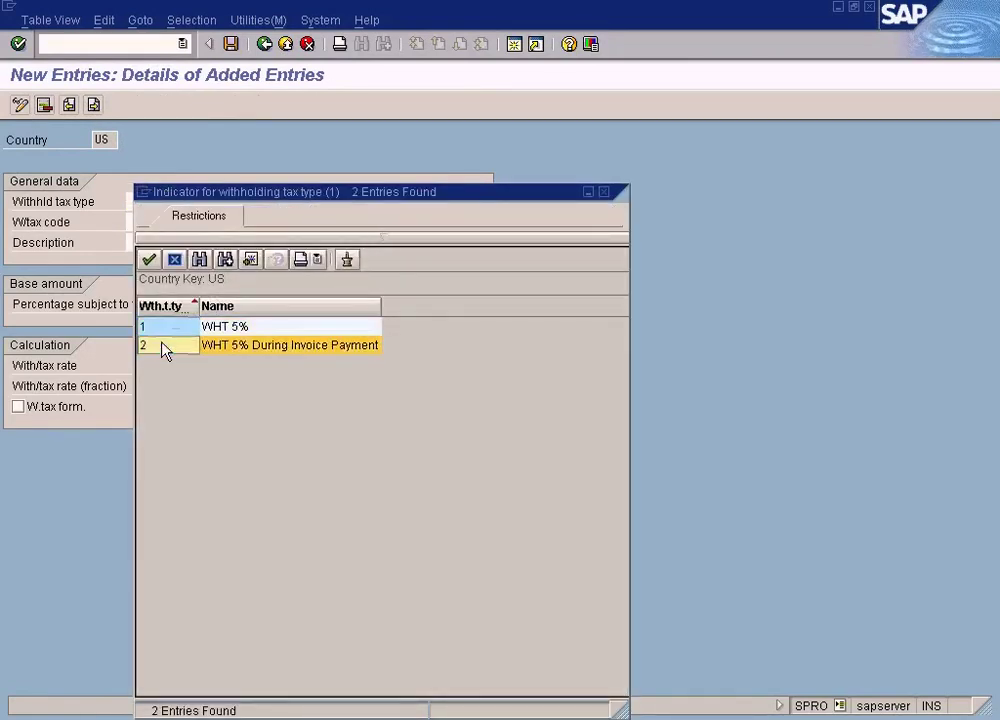
pyautogui.click(135, 221)
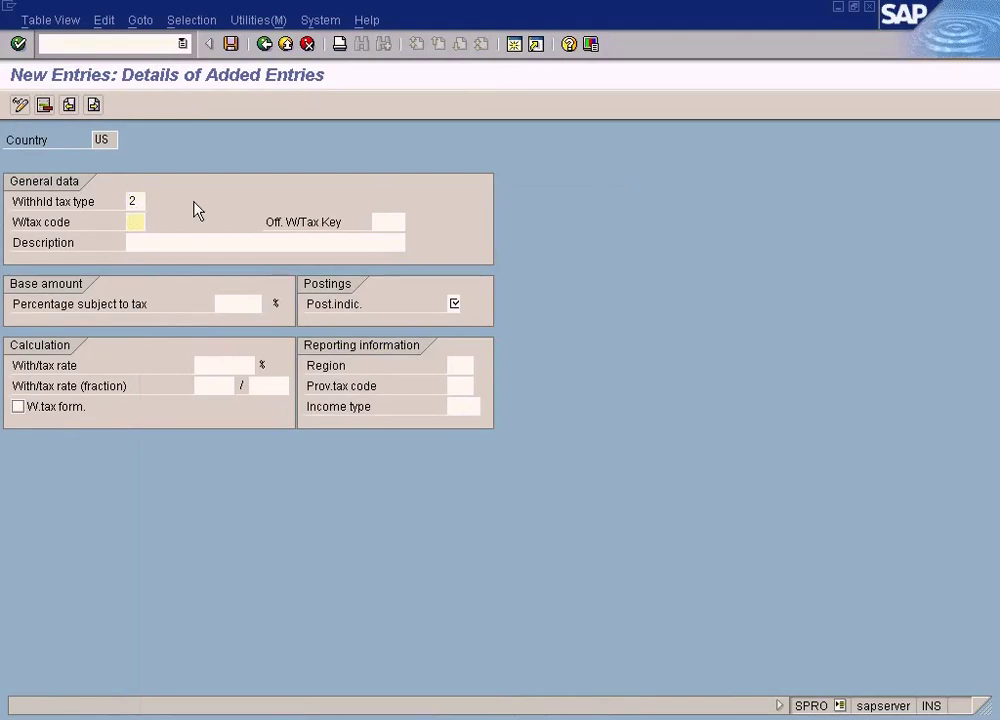
pyautogui.write('W2')
pyautogui.click(182, 243)
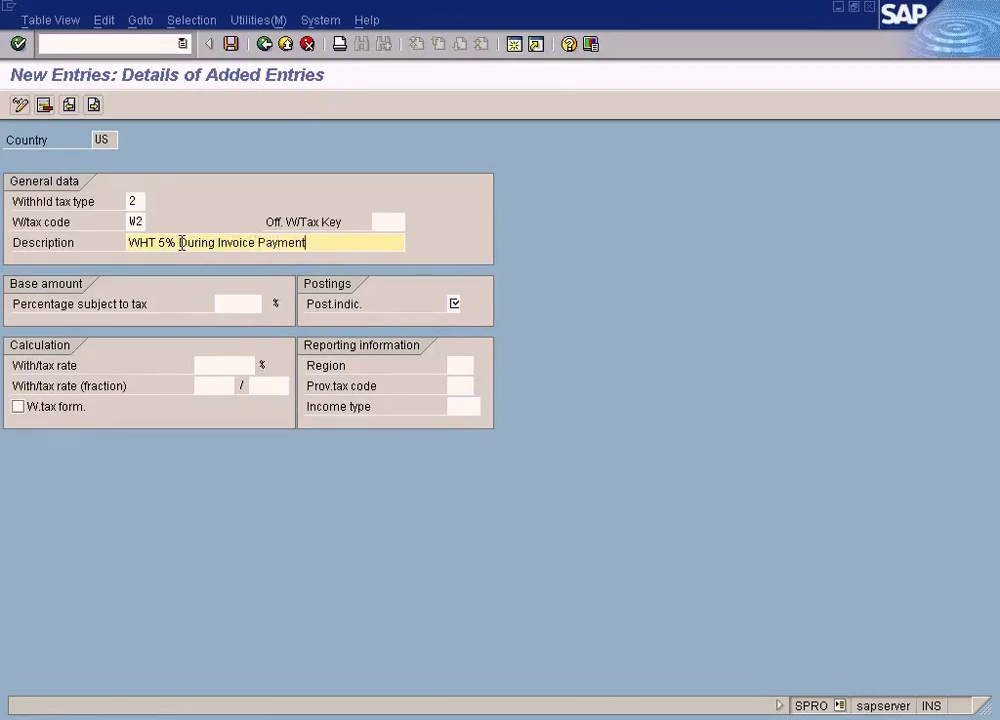
# - Set 100% subject to tax, posting indicator 1 and a 5% tax rate for code W2, then save and return to the guide
pyautogui.click(225, 300)
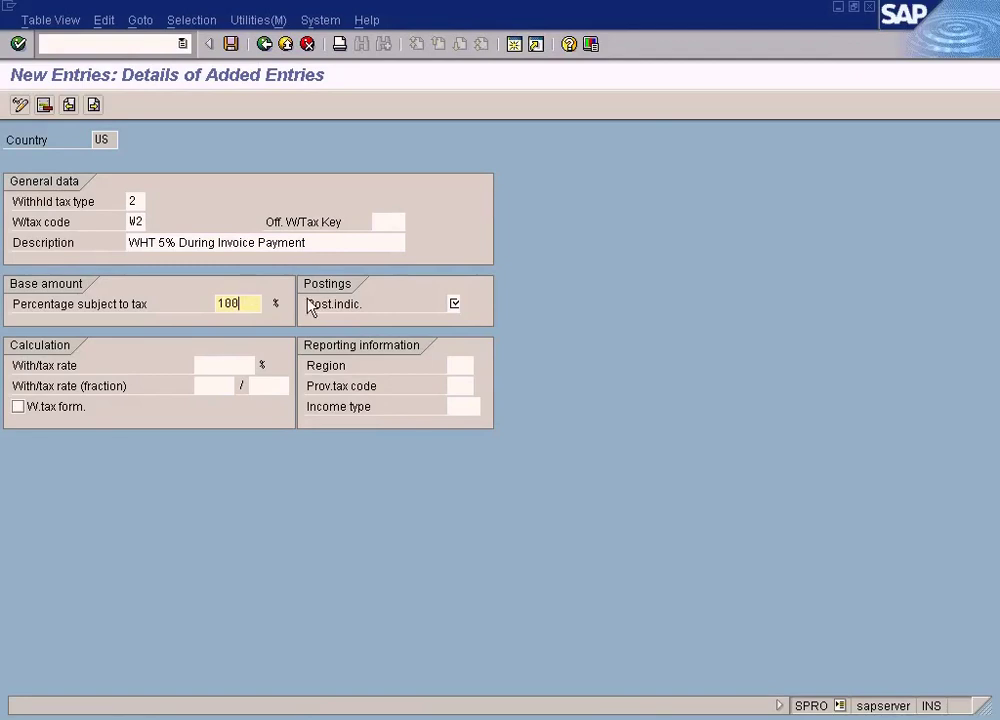
pyautogui.click(453, 303)
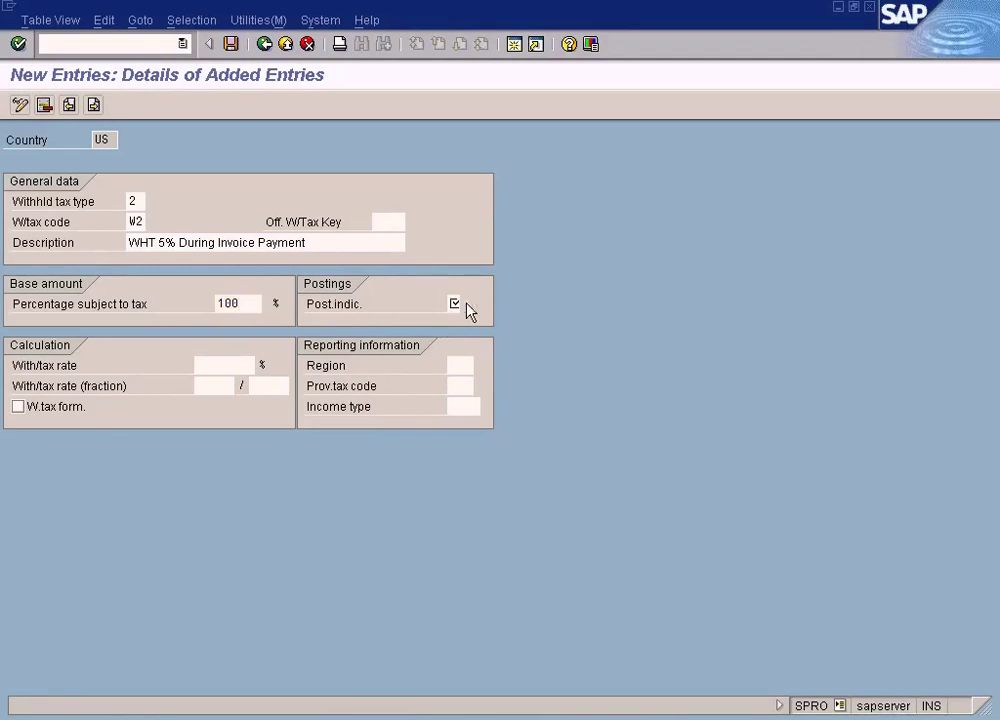
pyautogui.click(467, 305)
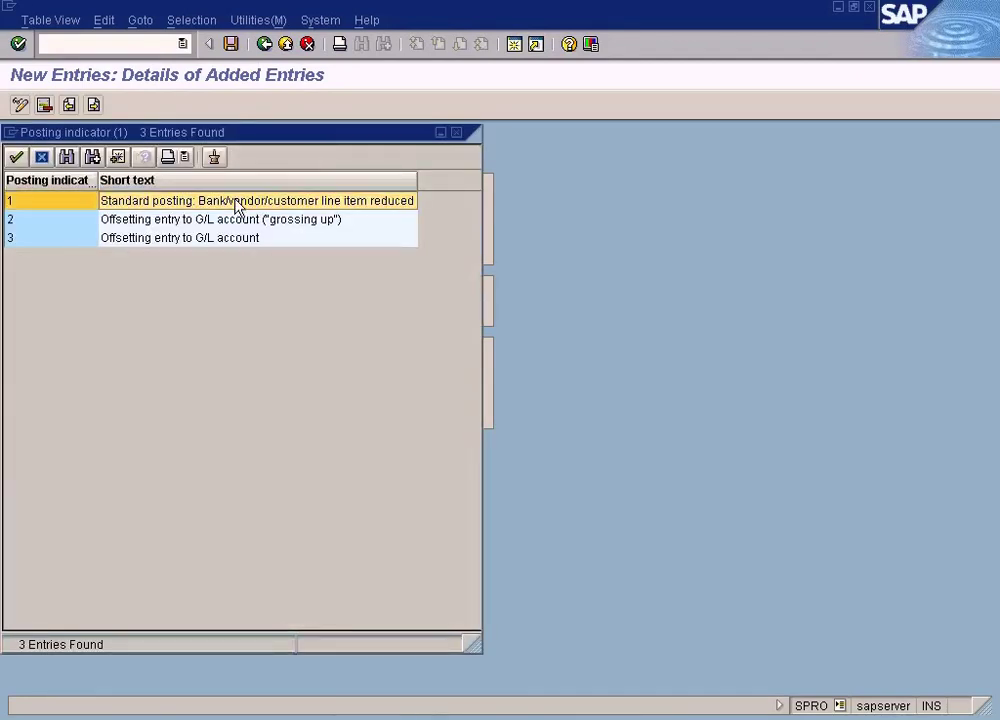
pyautogui.doubleClick(238, 201)
pyautogui.click(226, 366)
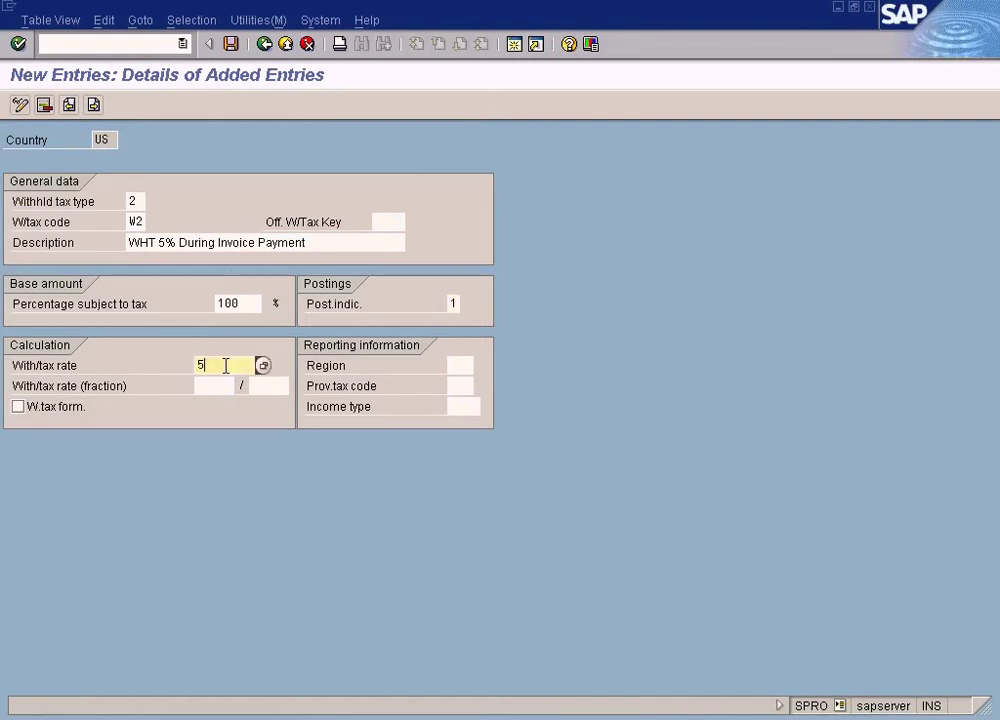
pyautogui.click(231, 45)
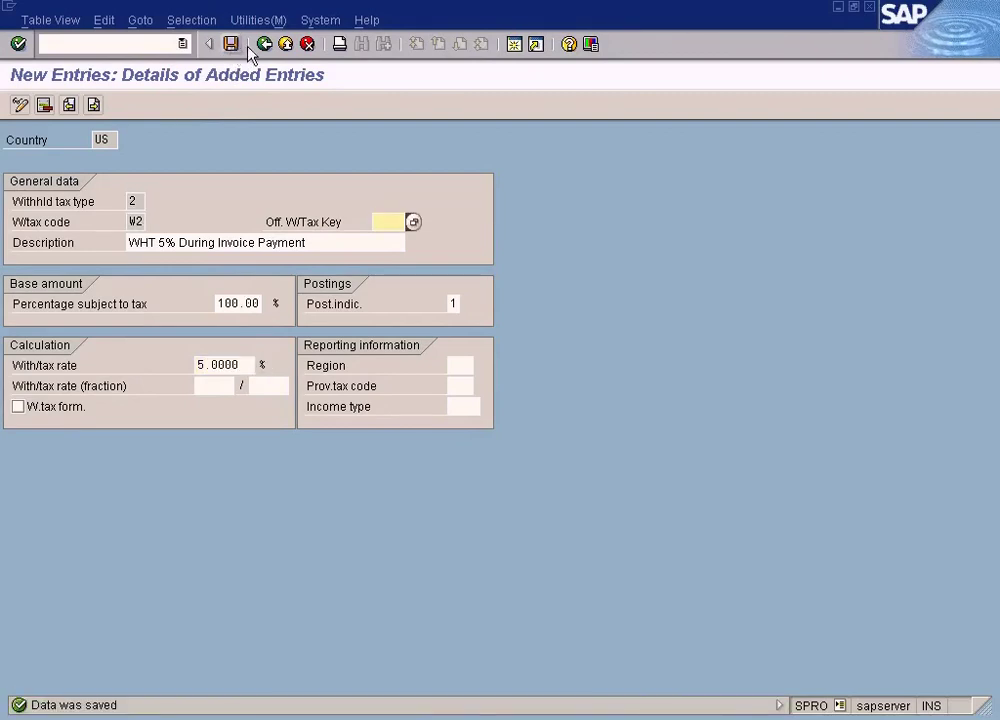
pyautogui.click(264, 44)
pyautogui.click(264, 45)
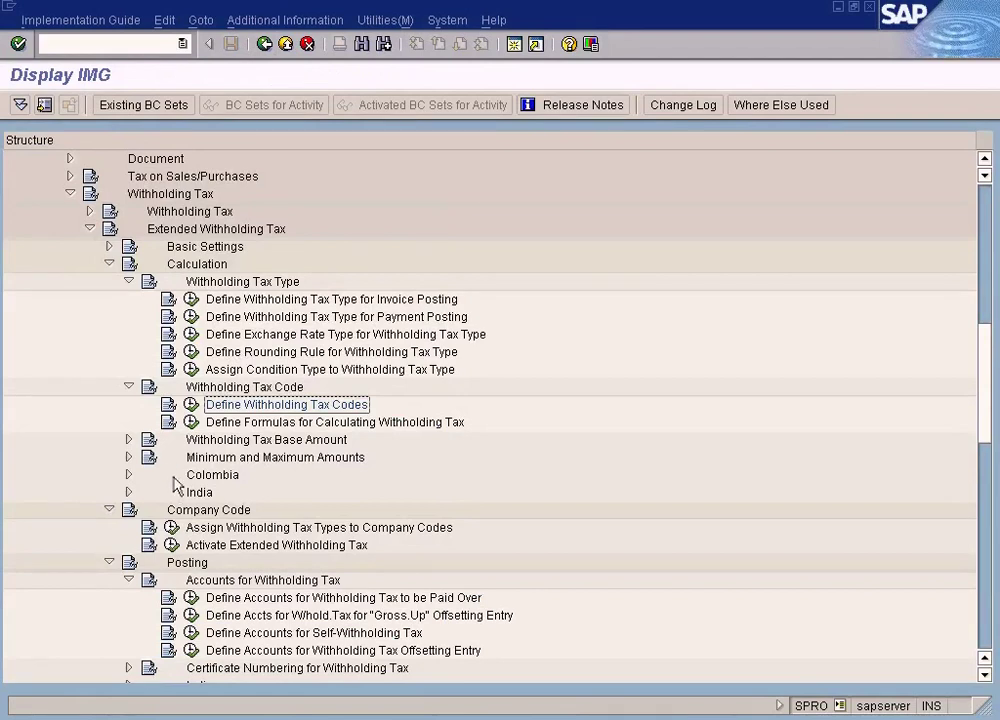
# - Open the assignment of withholding tax types to company codes and locate the entry for company code SUN
pyautogui.click(250, 530)
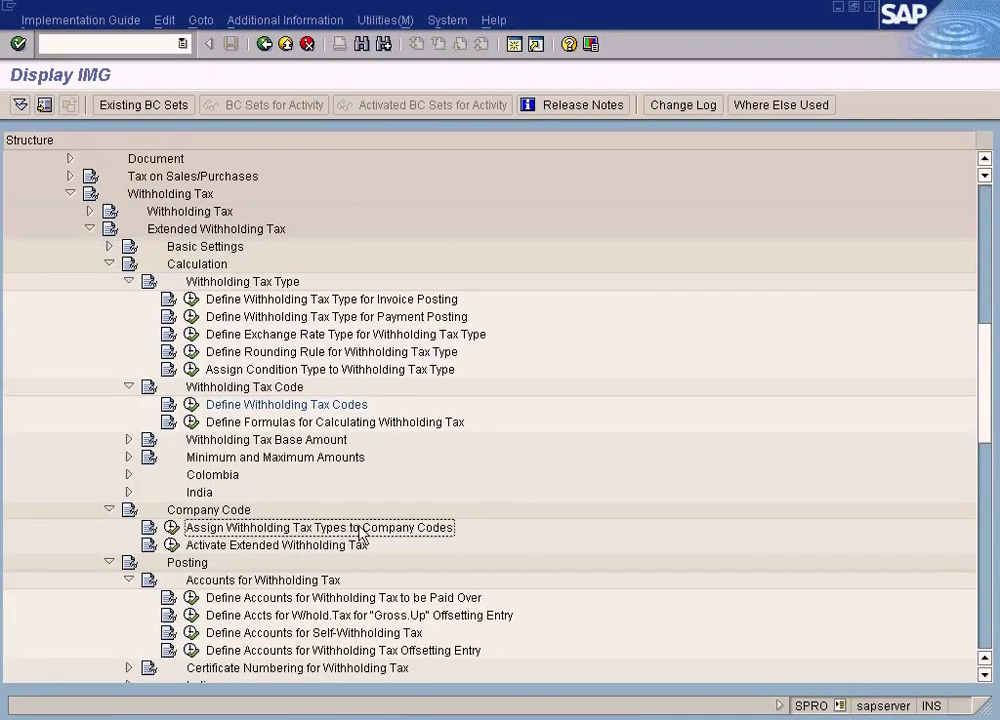
pyautogui.click(172, 530)
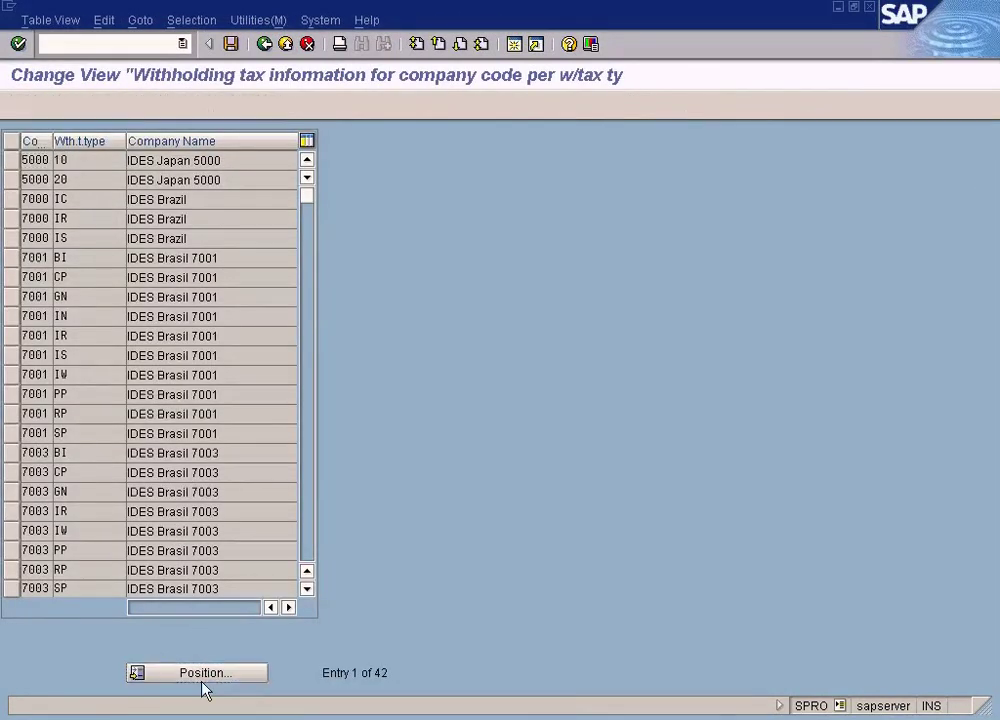
pyautogui.click(203, 679)
pyautogui.write('SUN')
pyautogui.press('Return')
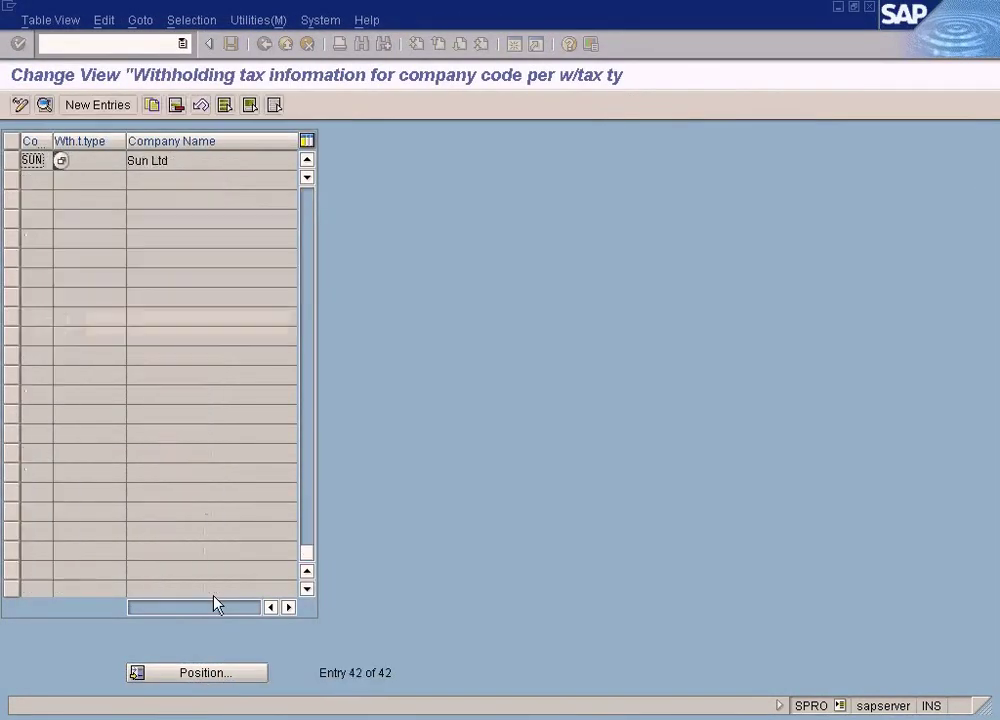
pyautogui.click(94, 164)
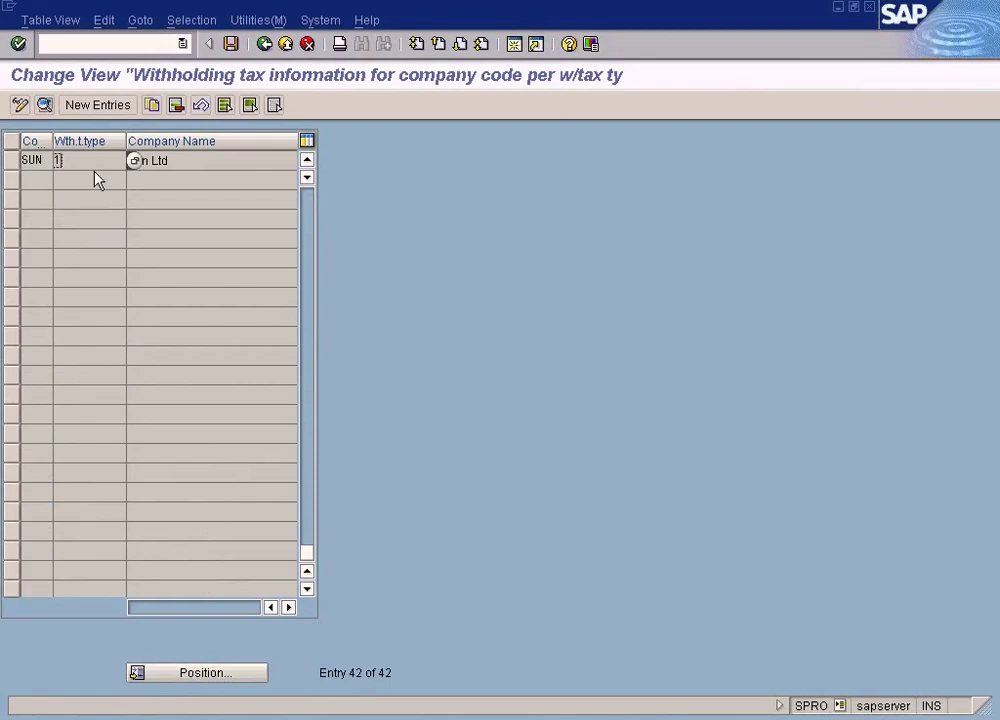
# - Start a new withholding tax type assignment for company code SUN with withholding tax type 2
pyautogui.click(97, 105)
pyautogui.write('sun')
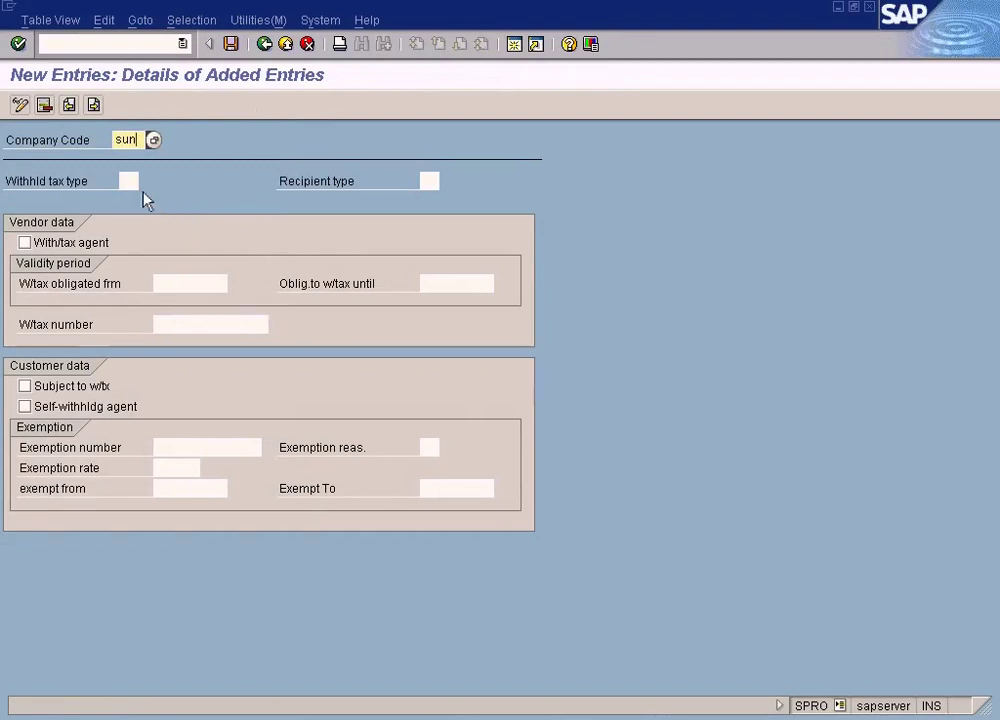
pyautogui.click(128, 181)
pyautogui.click(144, 183)
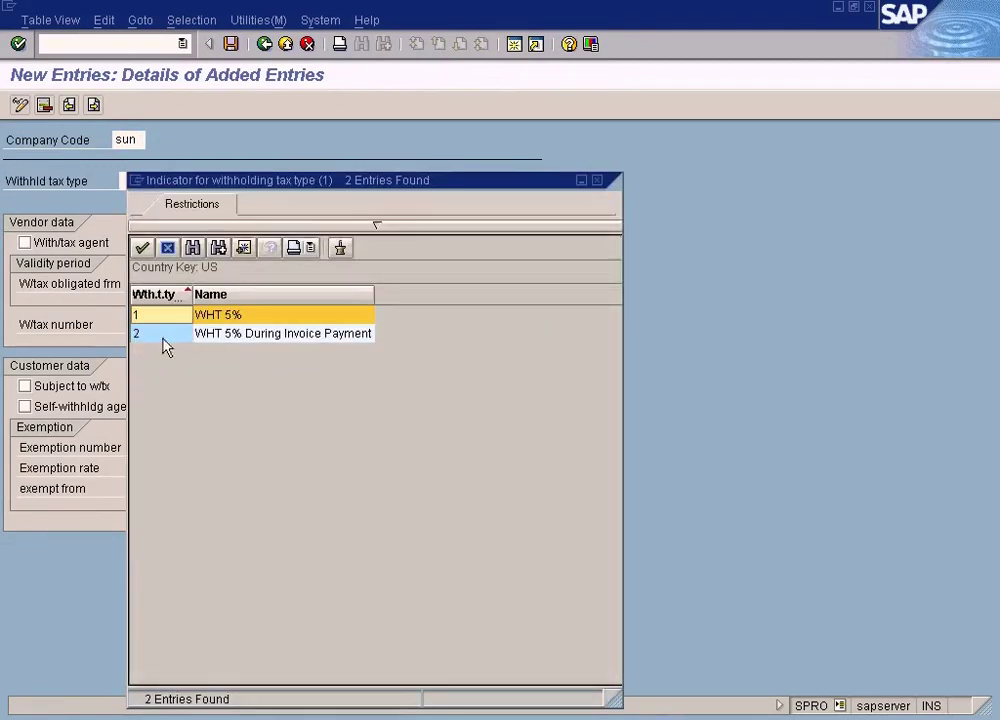
pyautogui.doubleClick(164, 337)
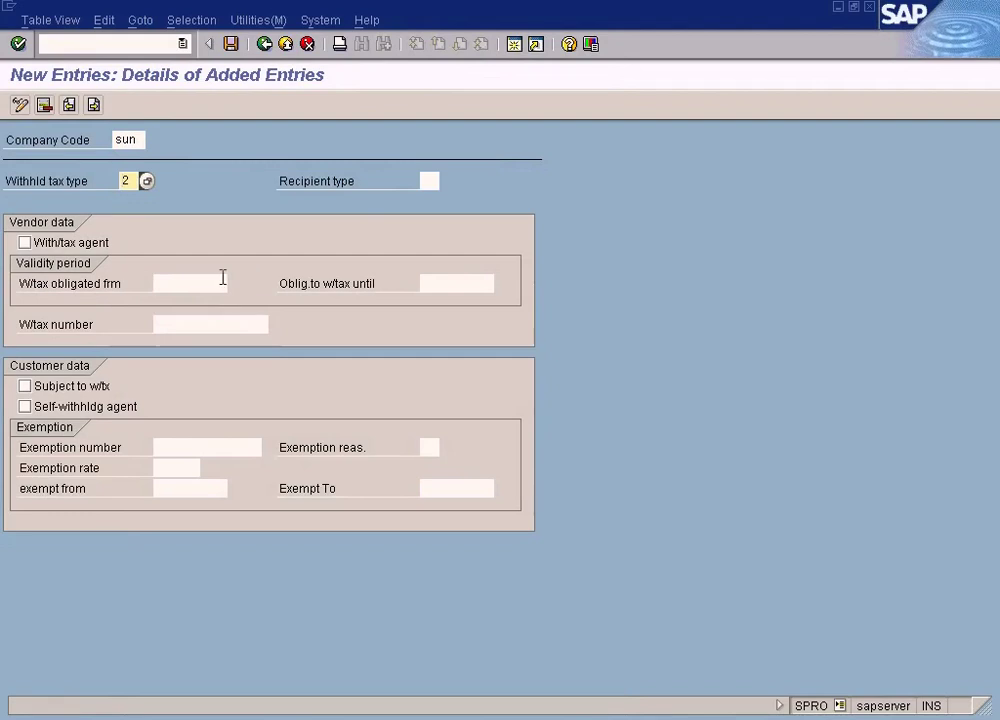
# - Flag the company code as withholding tax agent, with the obligation valid from 16.05.2009 until 16.05.9999
pyautogui.click(24, 242)
pyautogui.click(189, 284)
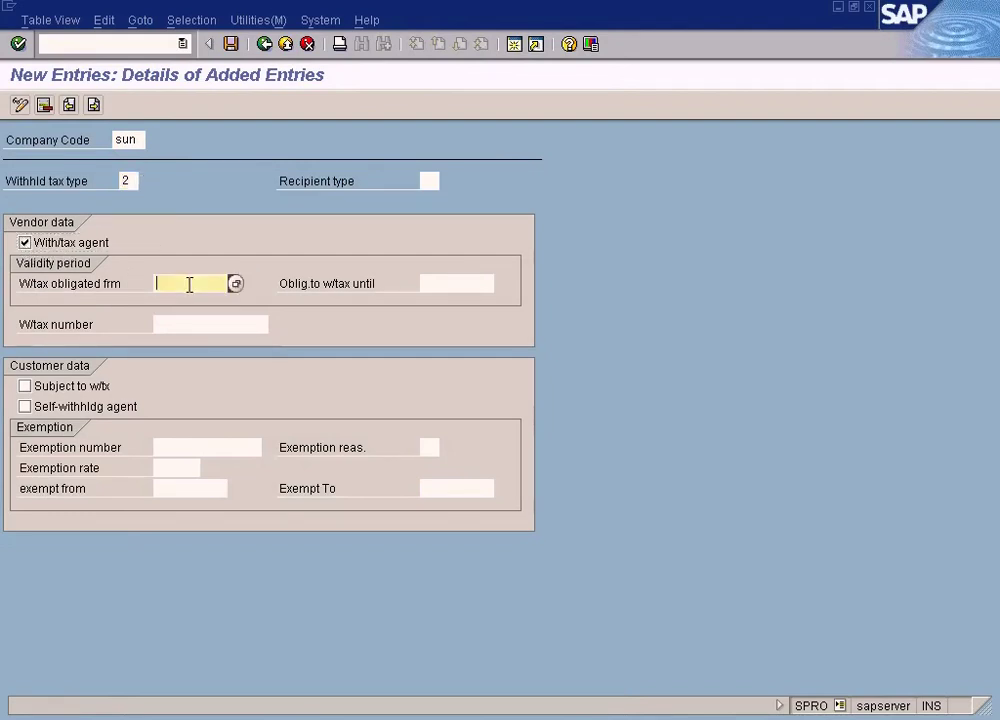
pyautogui.press('F4')
pyautogui.press('Return')
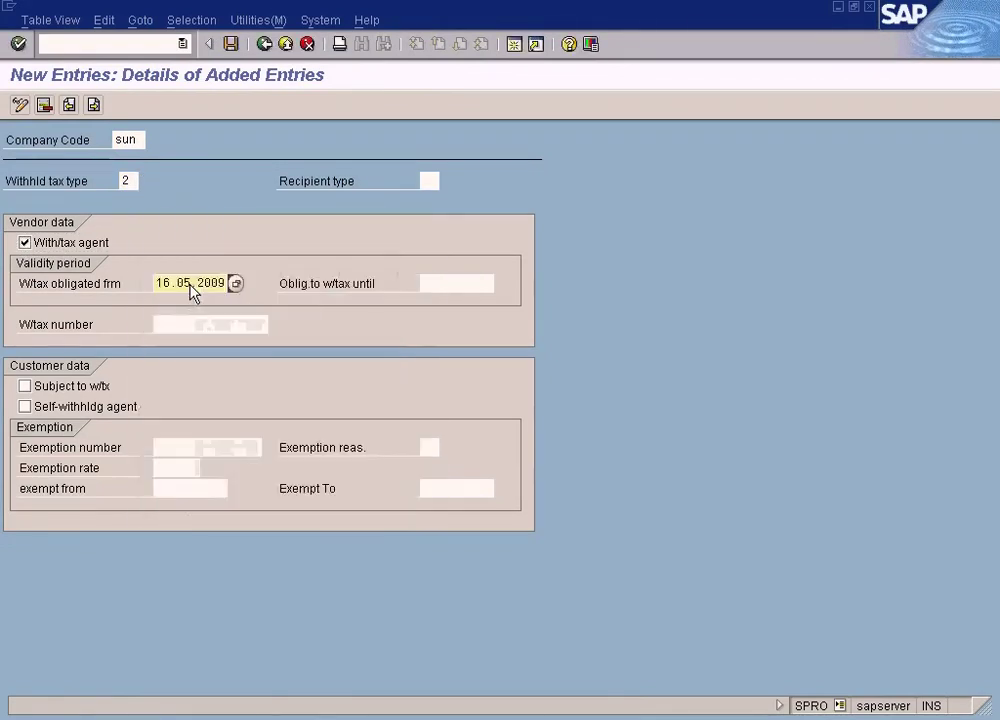
pyautogui.click(446, 284)
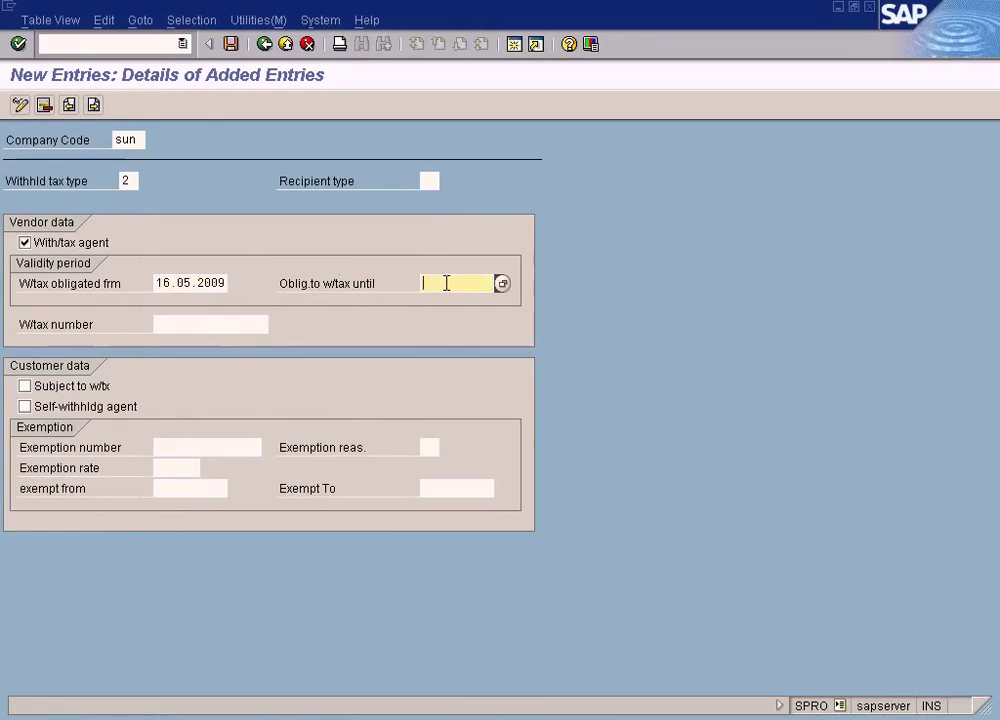
pyautogui.press('F4')
pyautogui.press('Return')
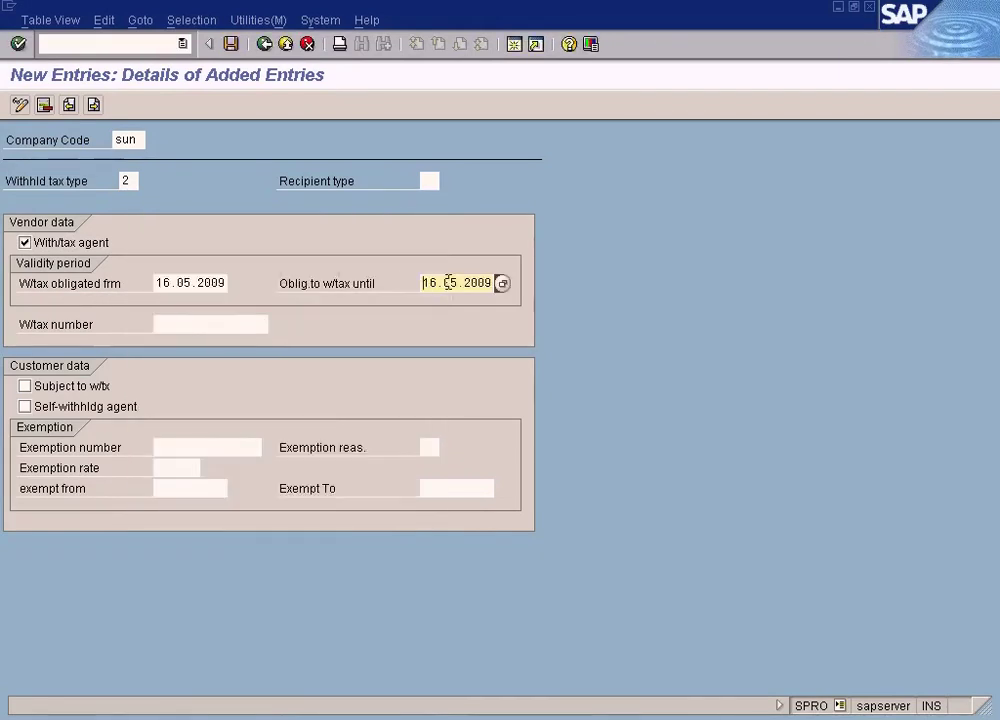
pyautogui.press('Delete')
pyautogui.press('Delete')
pyautogui.press('Delete')
pyautogui.press('Delete')
pyautogui.write('9999')
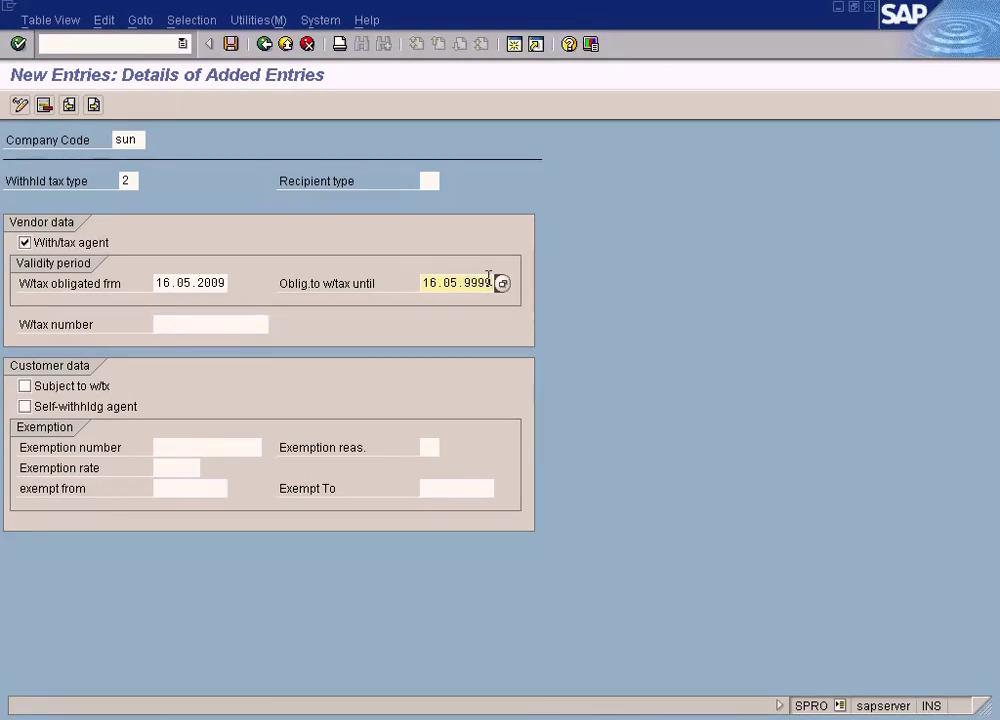
# - Save the new company code assignment and return to the implementation guide
pyautogui.click(231, 44)
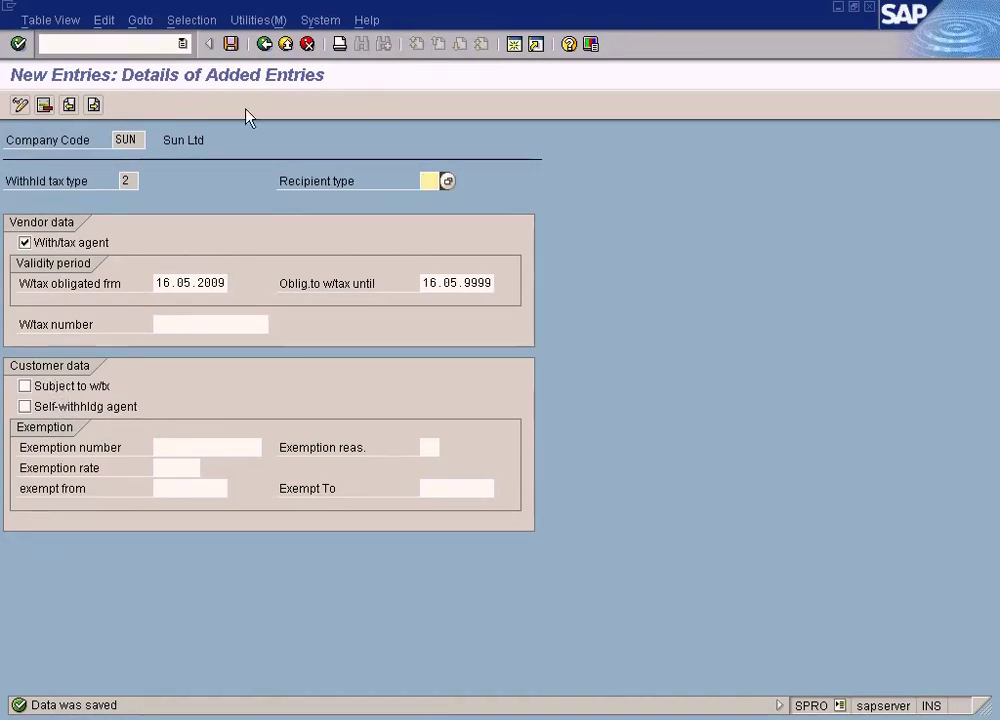
pyautogui.click(266, 47)
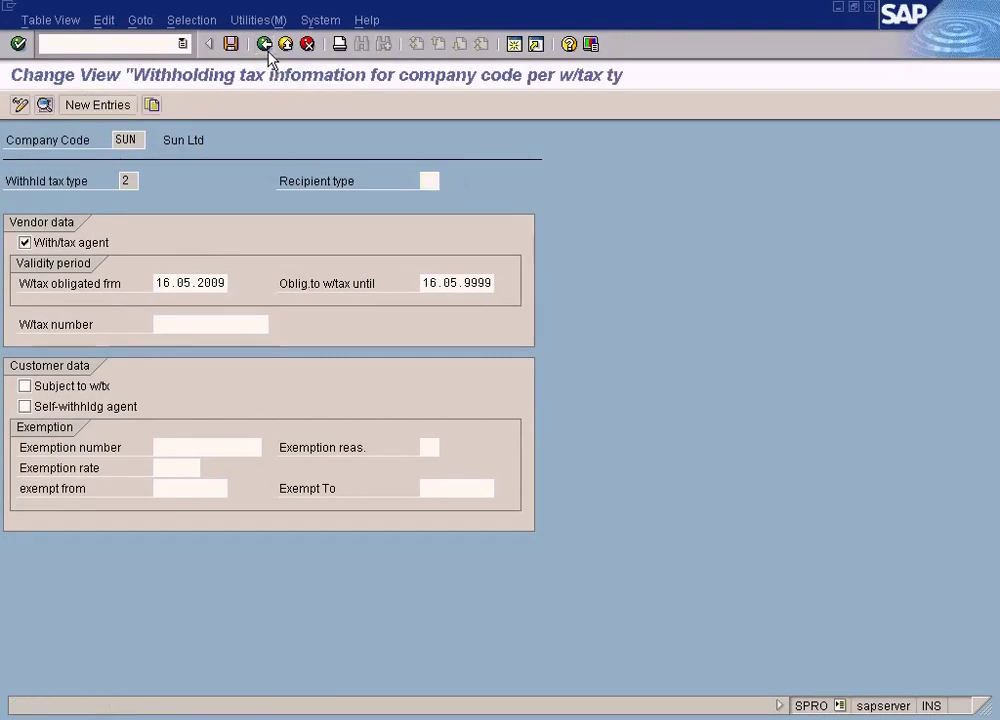
pyautogui.click(265, 45)
pyautogui.click(267, 47)
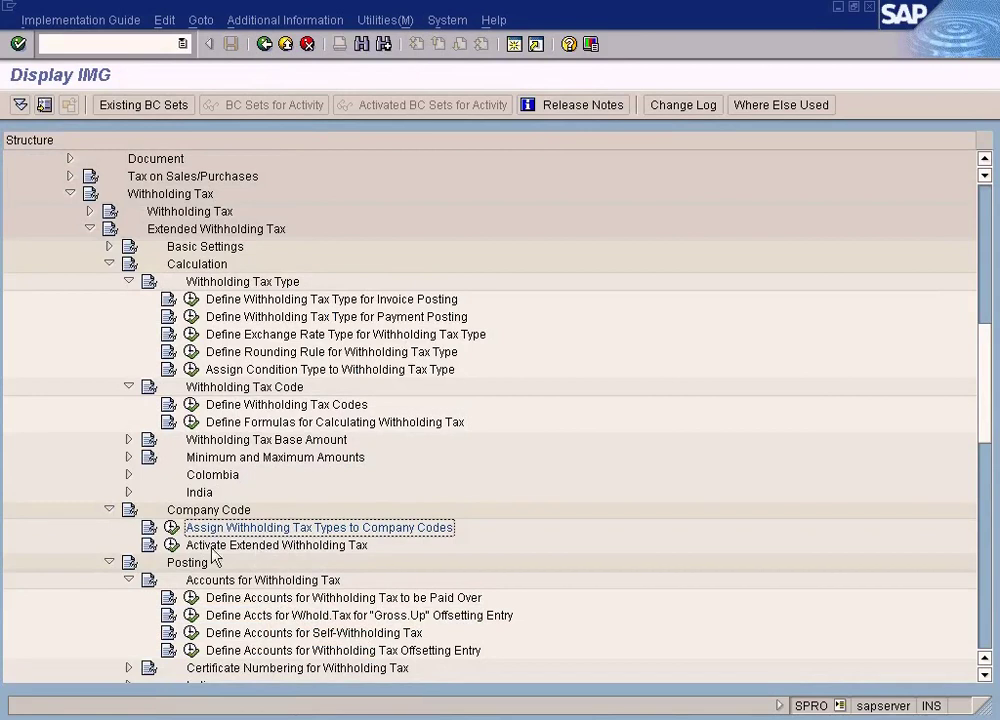
# - Check the extended withholding tax activation for company code SUN and return to the implementation guide
pyautogui.click(171, 546)
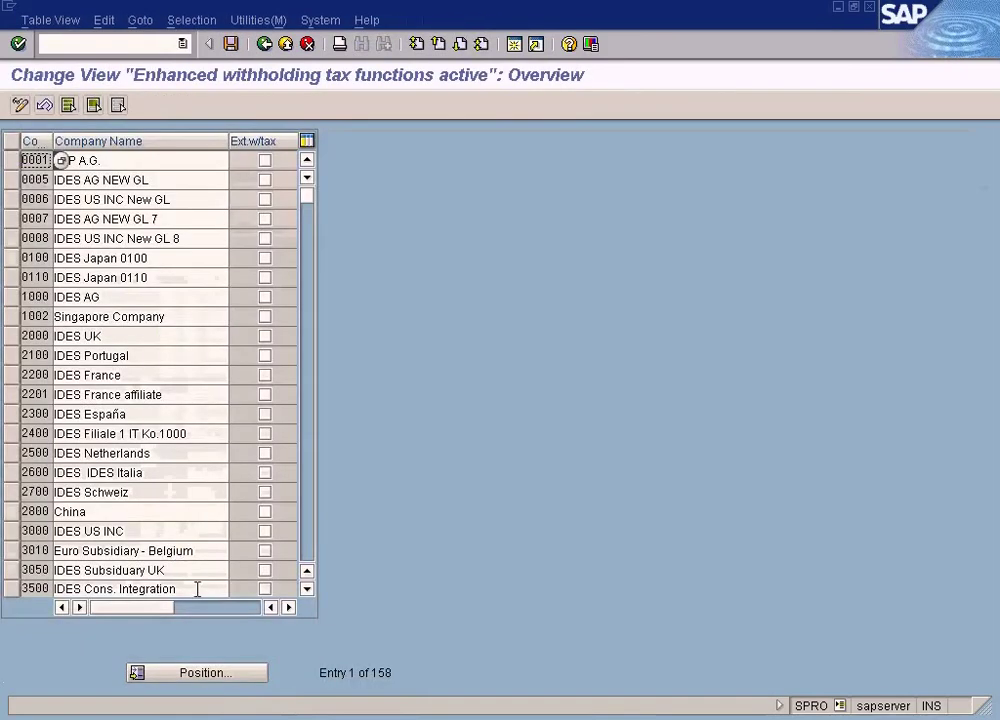
pyautogui.click(212, 678)
pyautogui.write('sun')
pyautogui.press('Return')
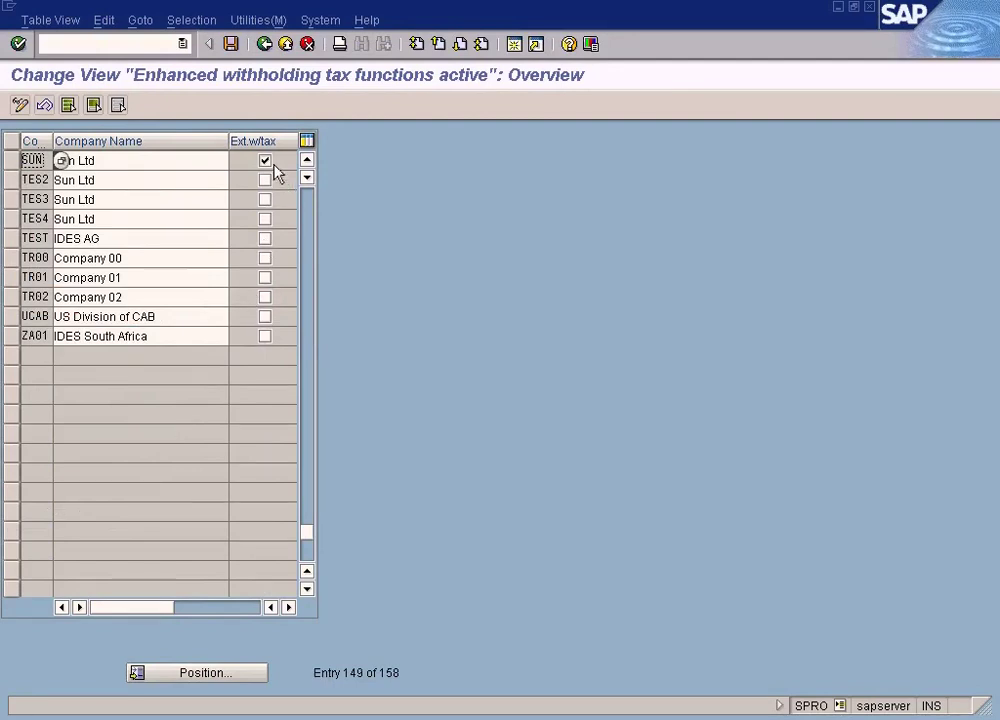
pyautogui.click(264, 44)
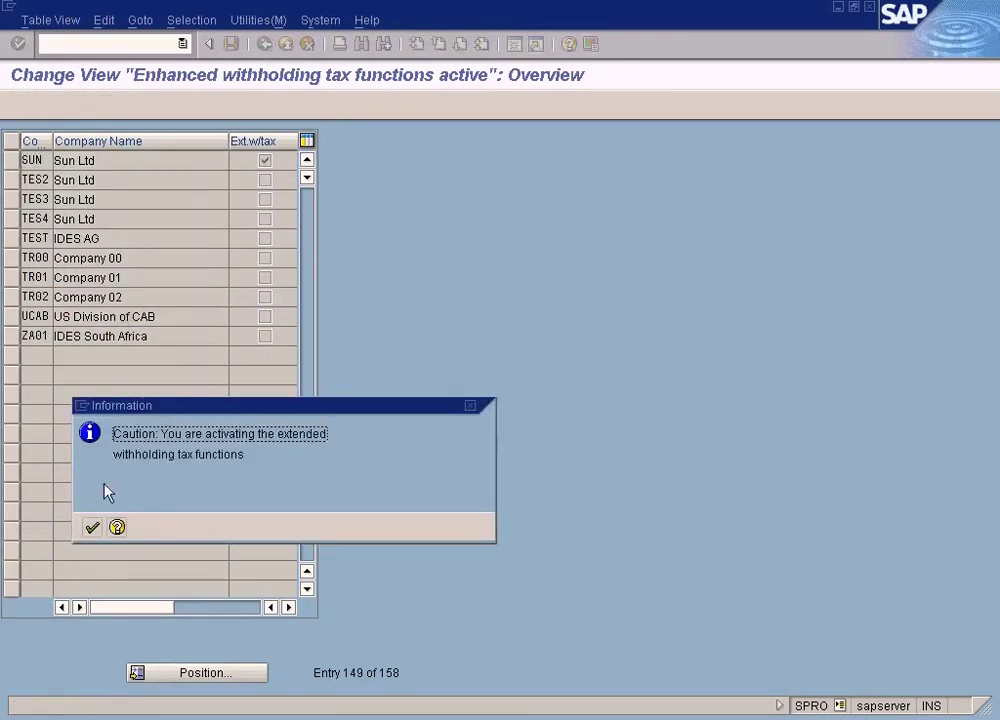
pyautogui.click(92, 527)
# - Review the account assigned for withholding tax to be paid over in chart of accounts SUN, then return to the guide
pyautogui.click(256, 598)
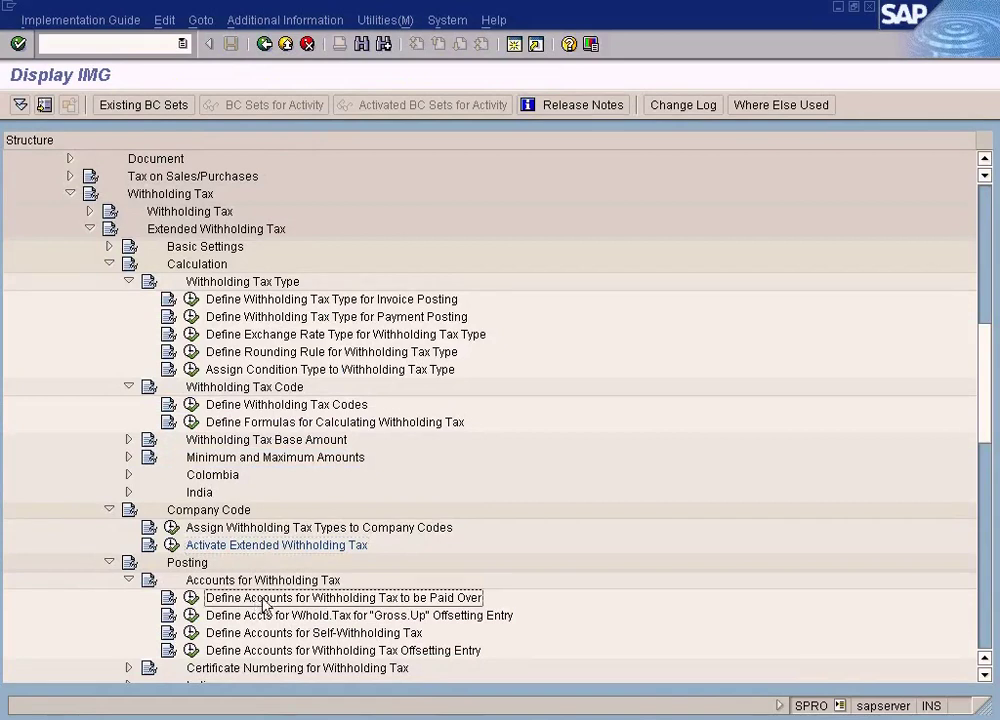
pyautogui.click(191, 598)
pyautogui.click(154, 426)
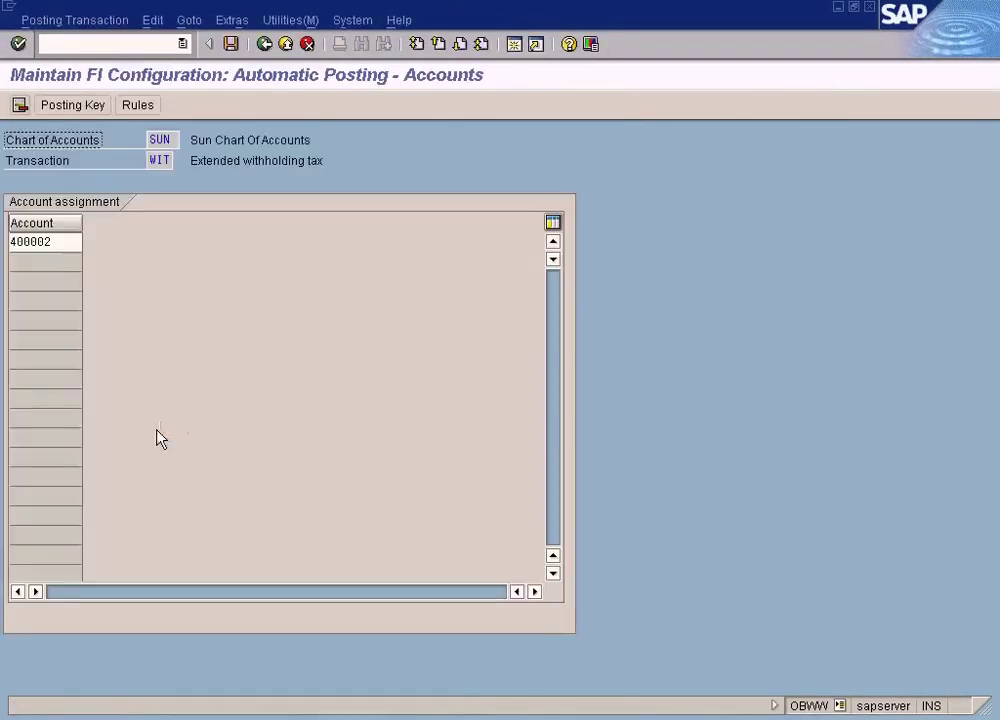
pyautogui.click(55, 242)
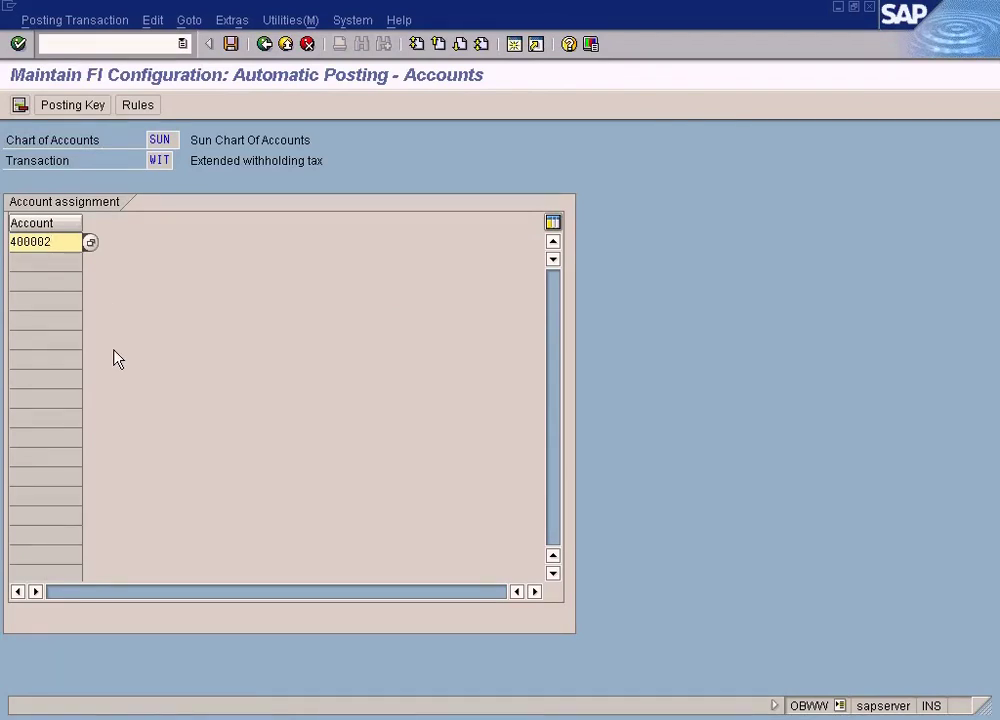
pyautogui.click(289, 50)
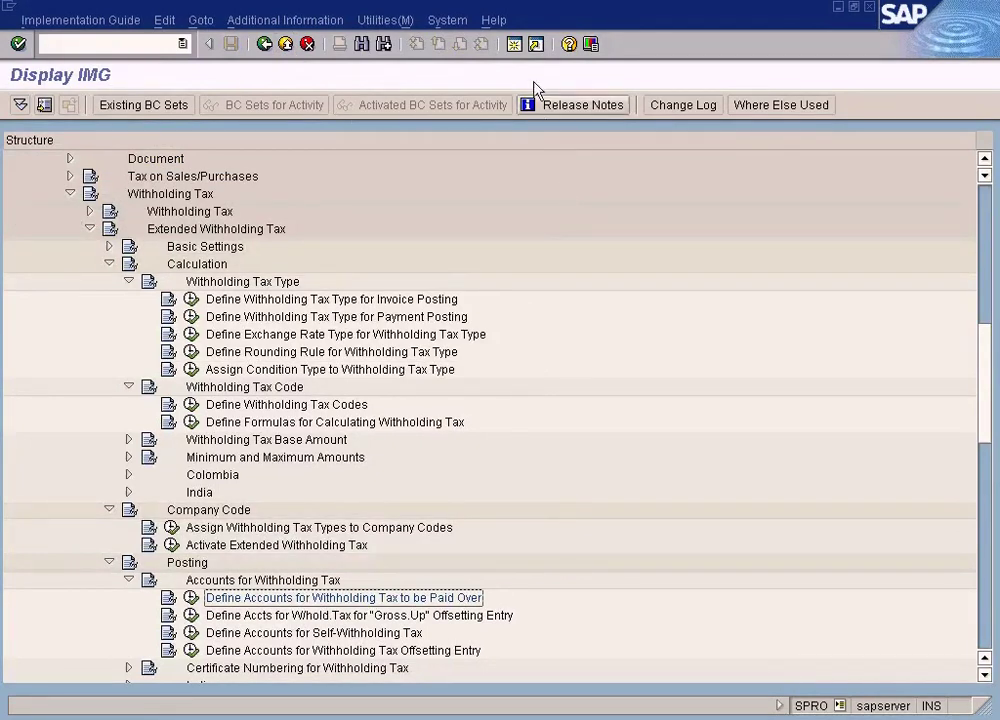
# - Switch to the open Change Vendor session and open the withholding tax data of Vendor B in company code SUN
pyautogui.click(390, 718)
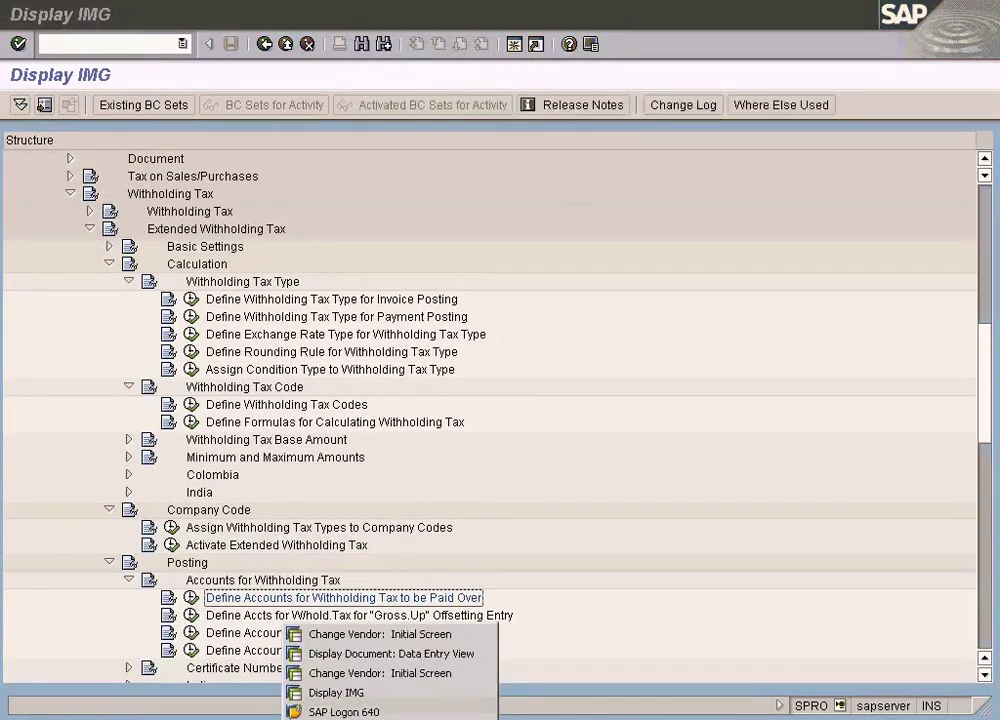
pyautogui.click(360, 676)
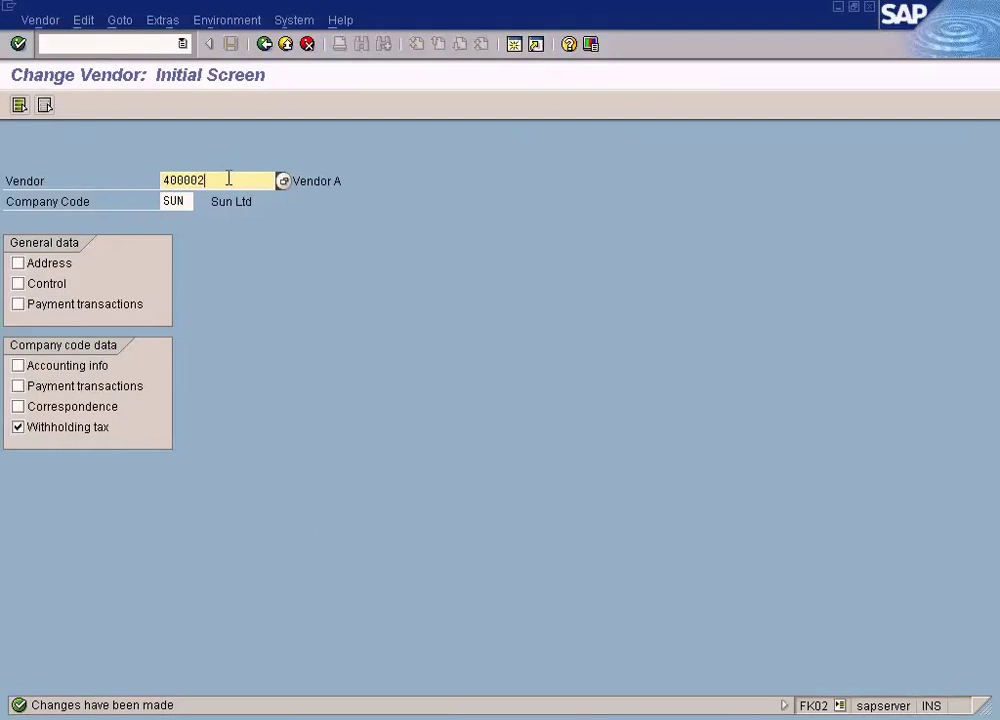
pyautogui.press('Return')
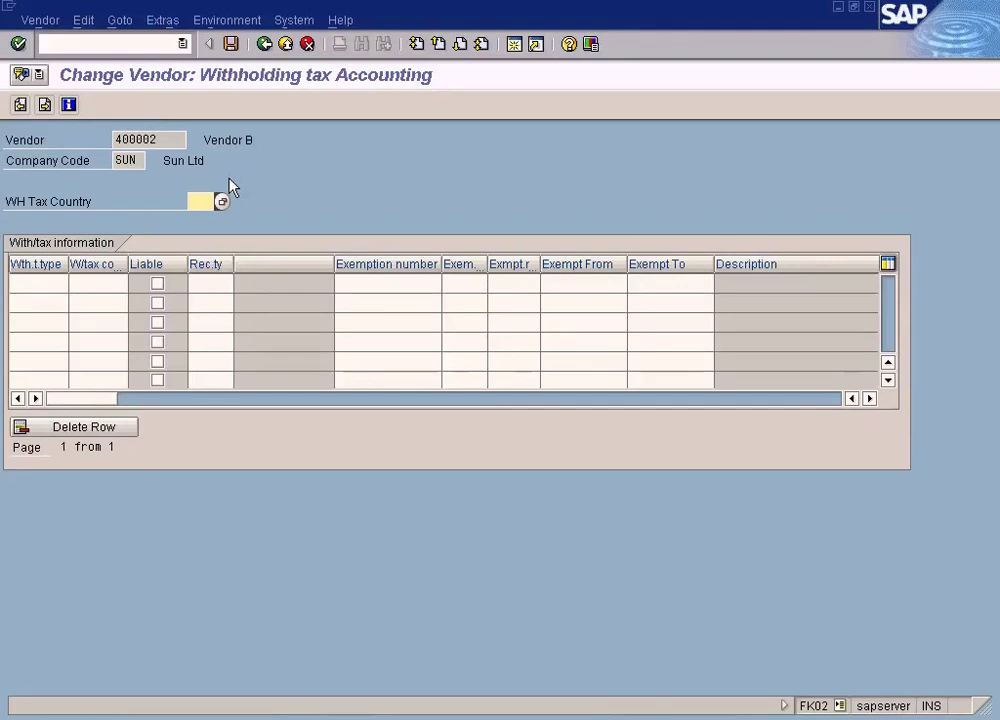
# - Assign withholding tax type 2 and code W2 to Vendor B, mark it as liable, and save the vendor
pyautogui.click(38, 282)
pyautogui.click(73, 283)
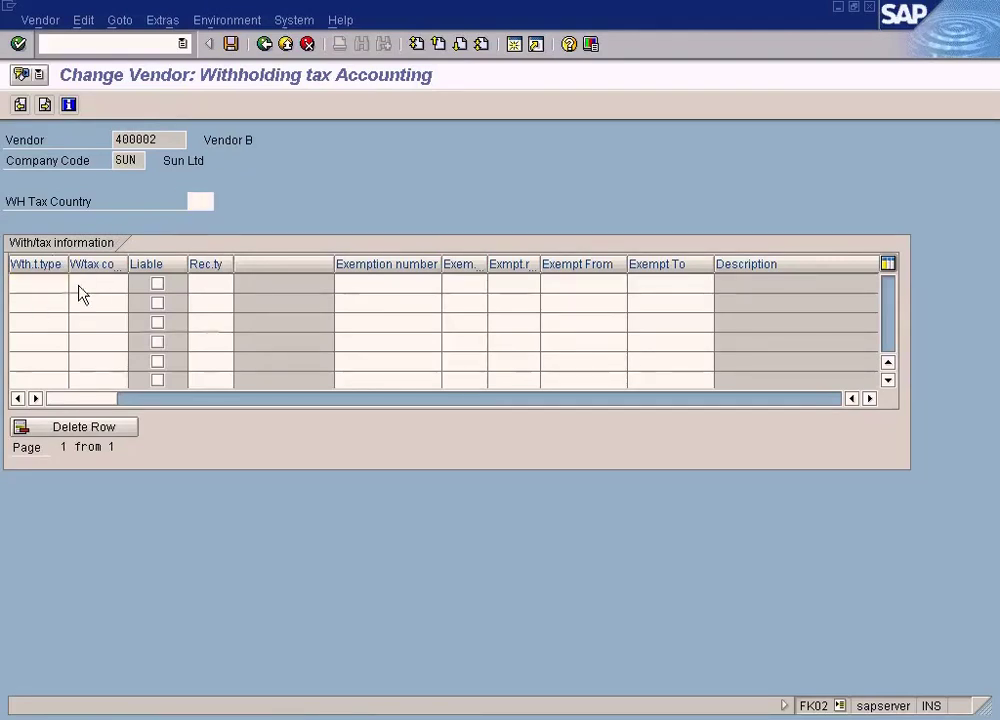
pyautogui.press('F4')
pyautogui.doubleClick(111, 318)
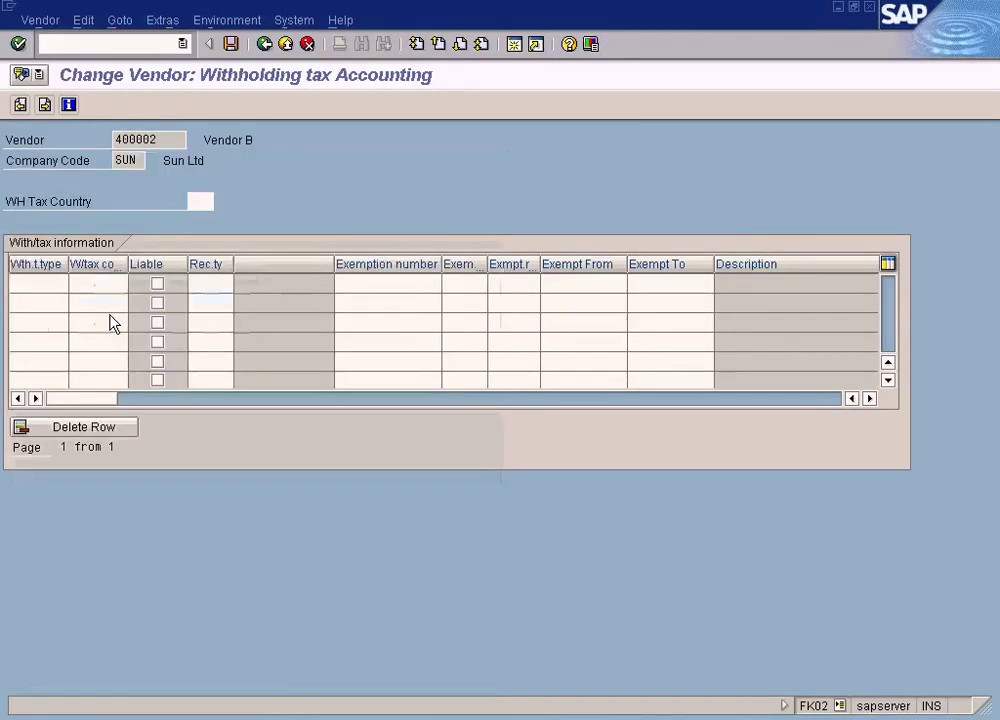
pyautogui.click(112, 286)
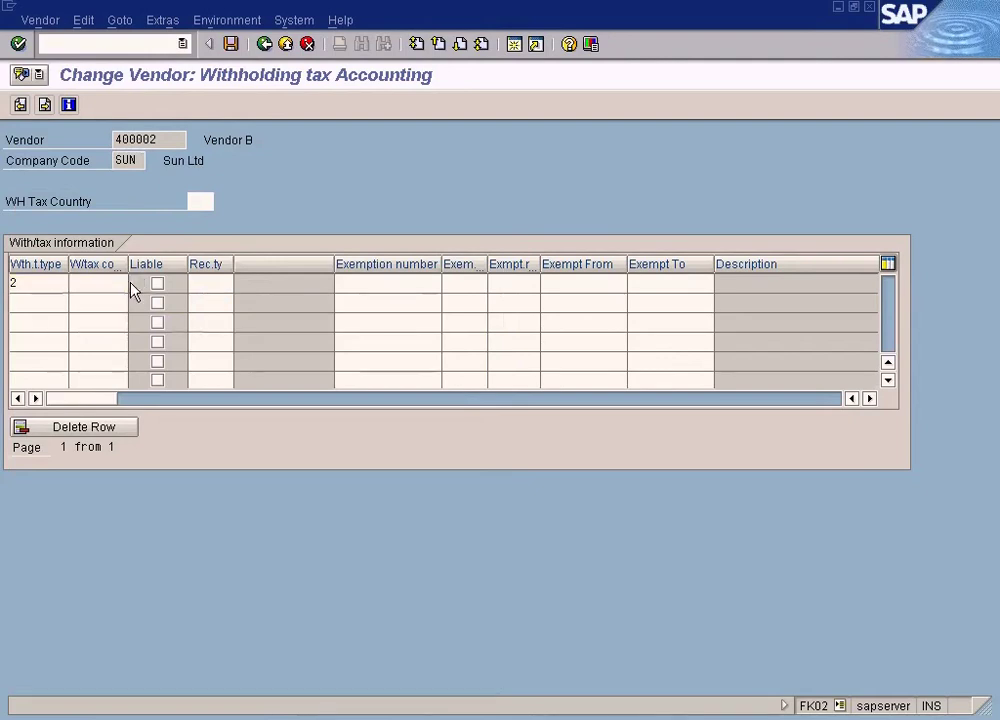
pyautogui.press('F4')
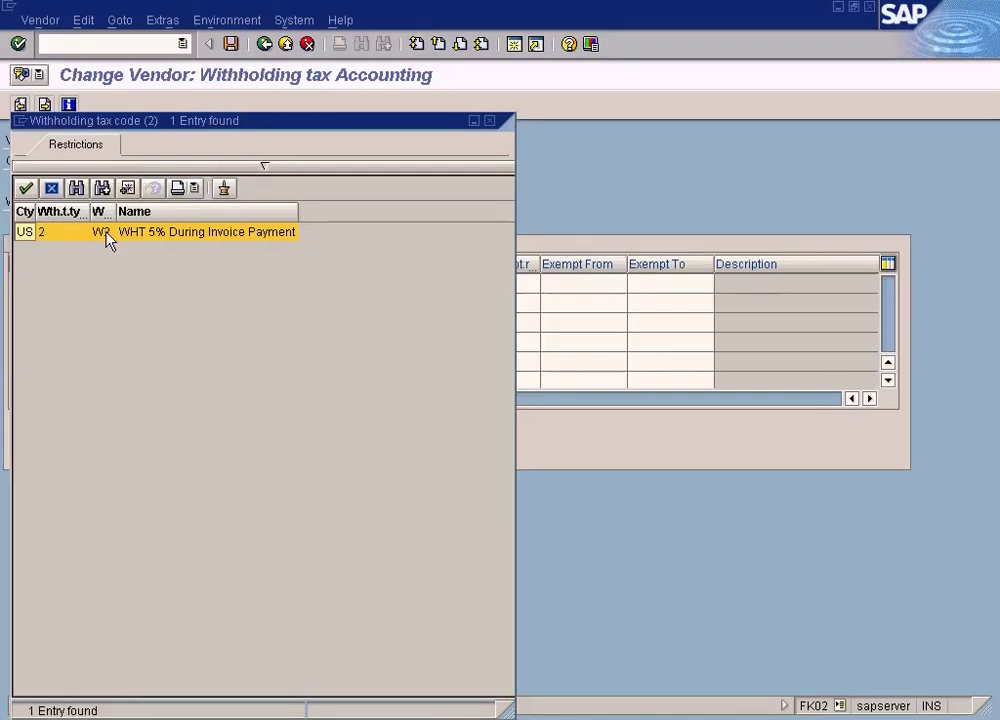
pyautogui.doubleClick(107, 237)
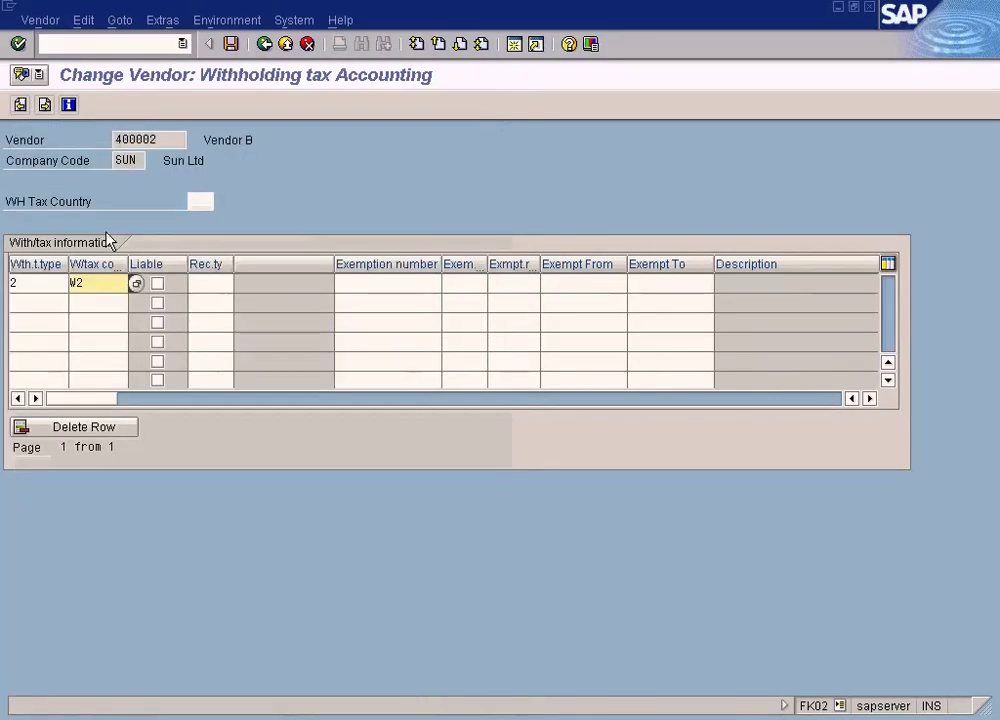
pyautogui.click(157, 284)
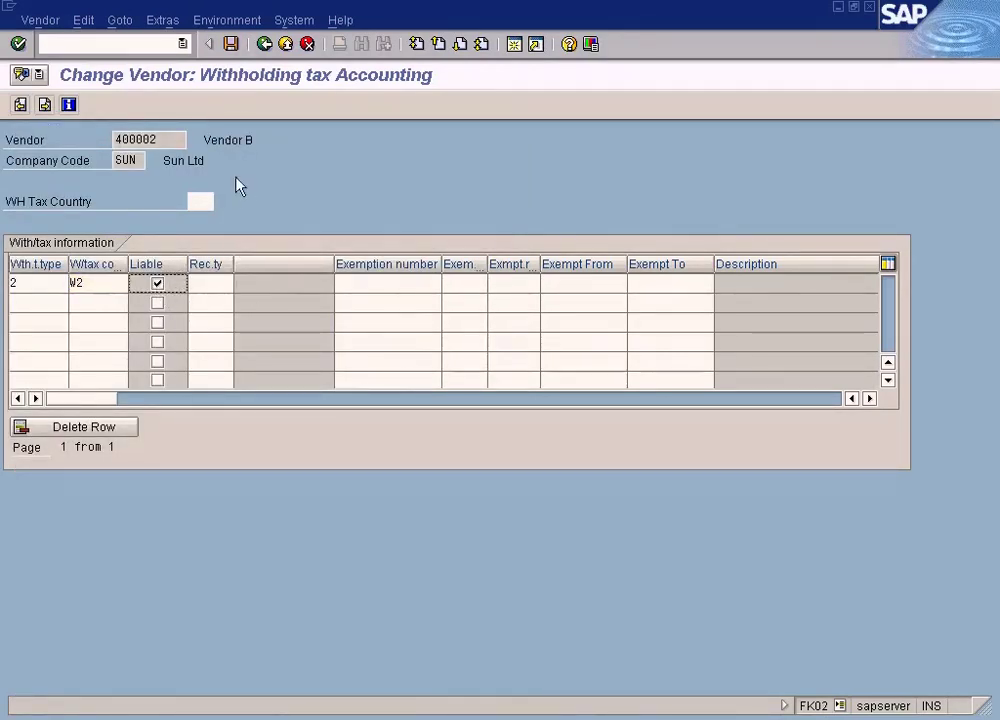
pyautogui.click(233, 46)
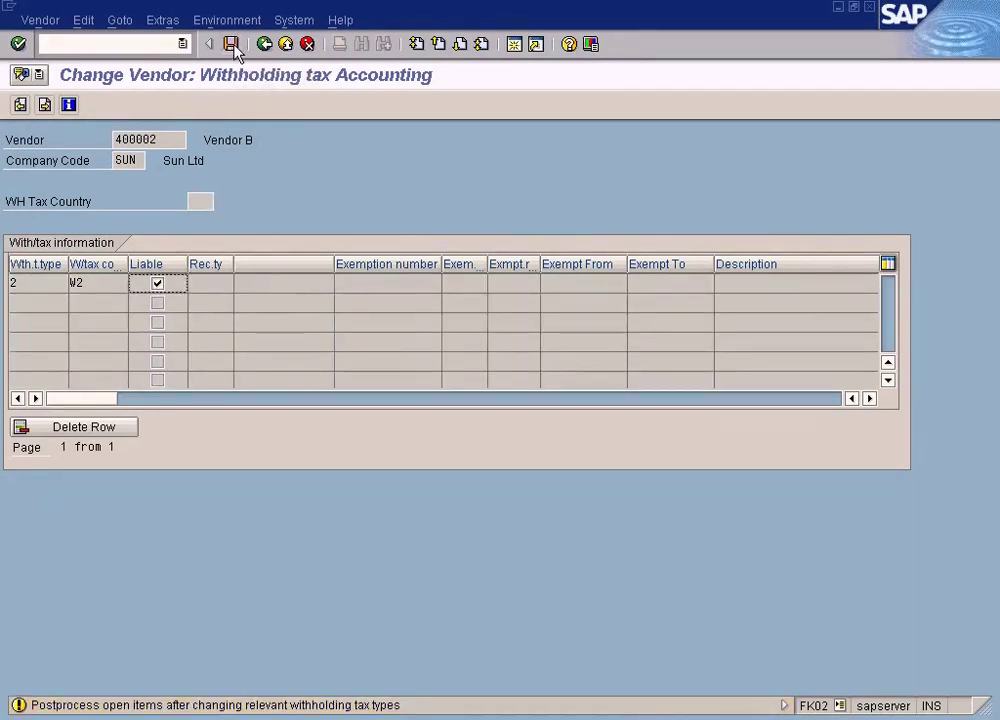
pyautogui.click(233, 46)
# - Copy Vendor B's vendor number and start vendor invoice entry with transaction FB60
pyautogui.moveTo(232, 178); pyautogui.dragTo(161, 180)
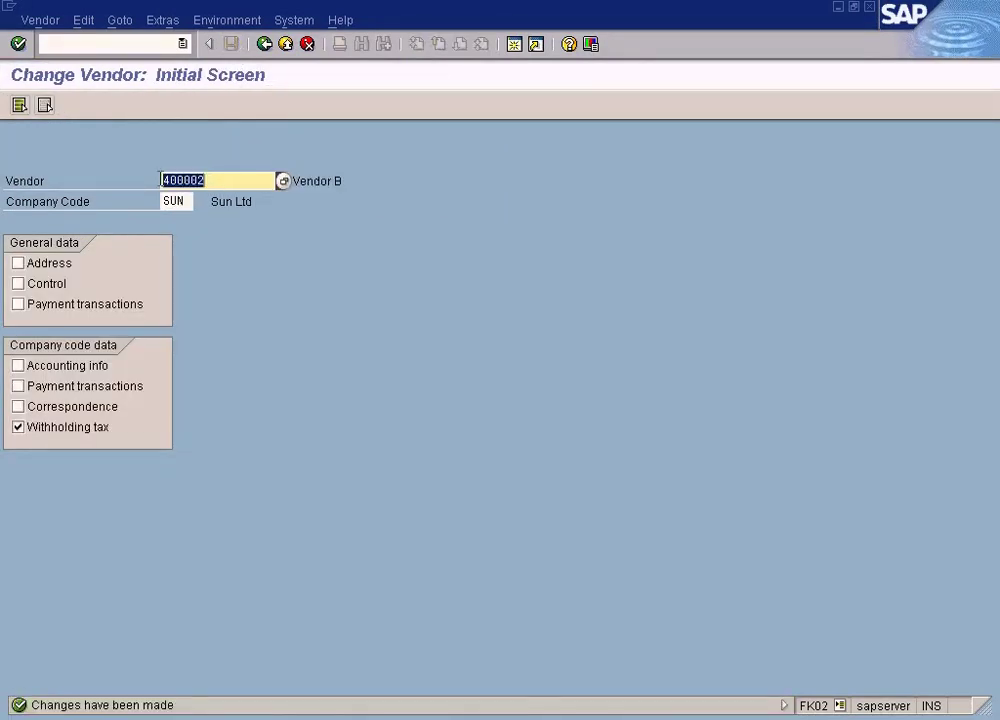
pyautogui.click(286, 46)
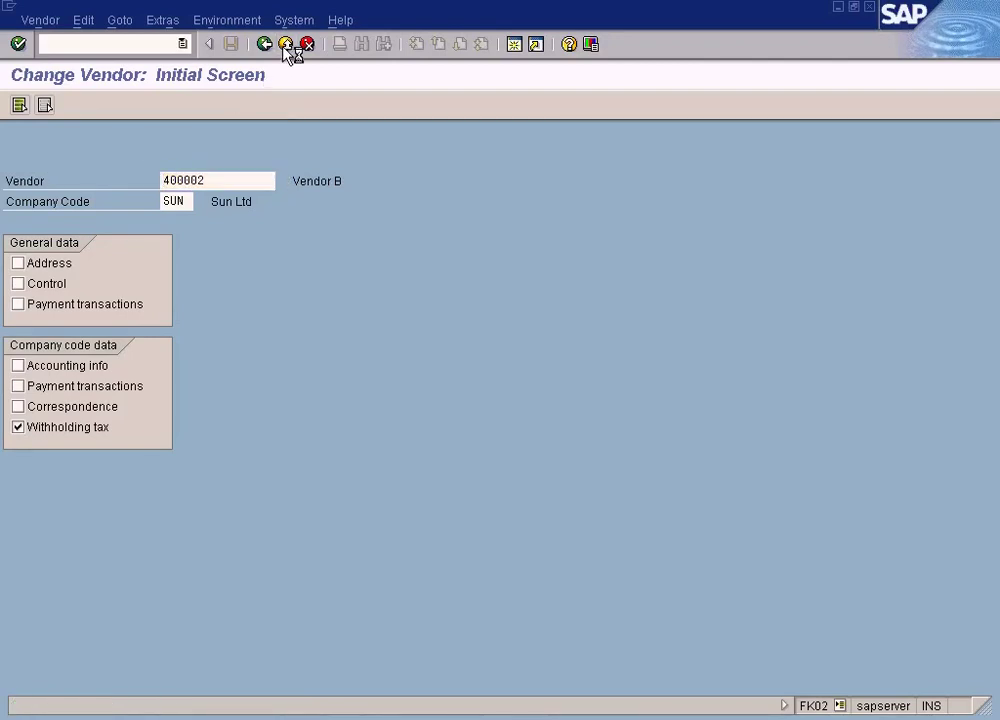
pyautogui.write('fb60')
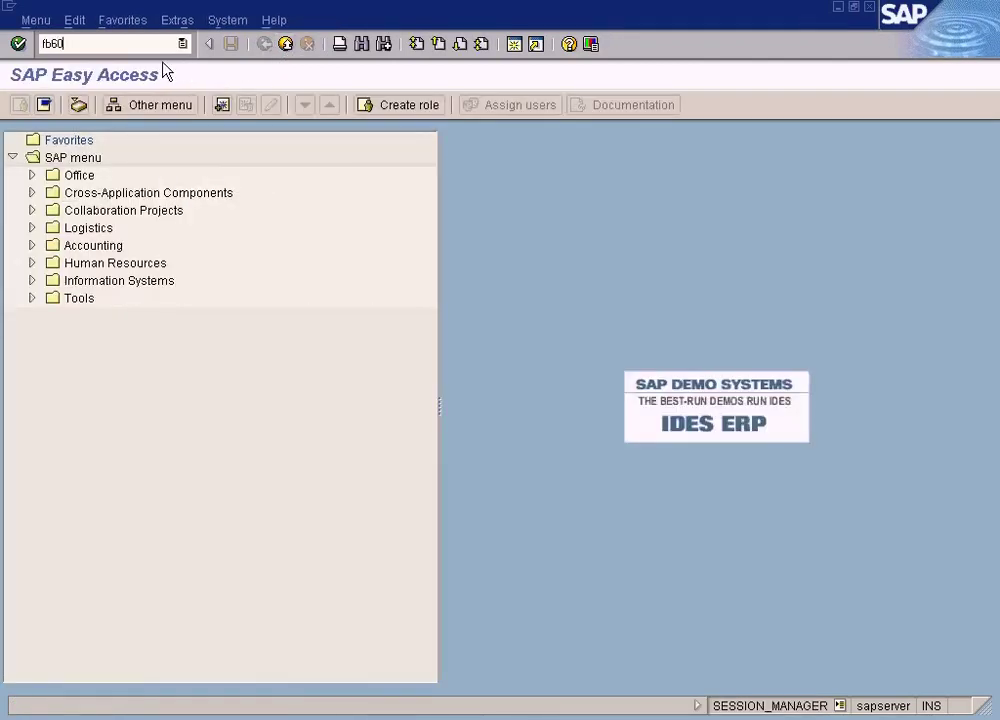
pyautogui.press('Return')
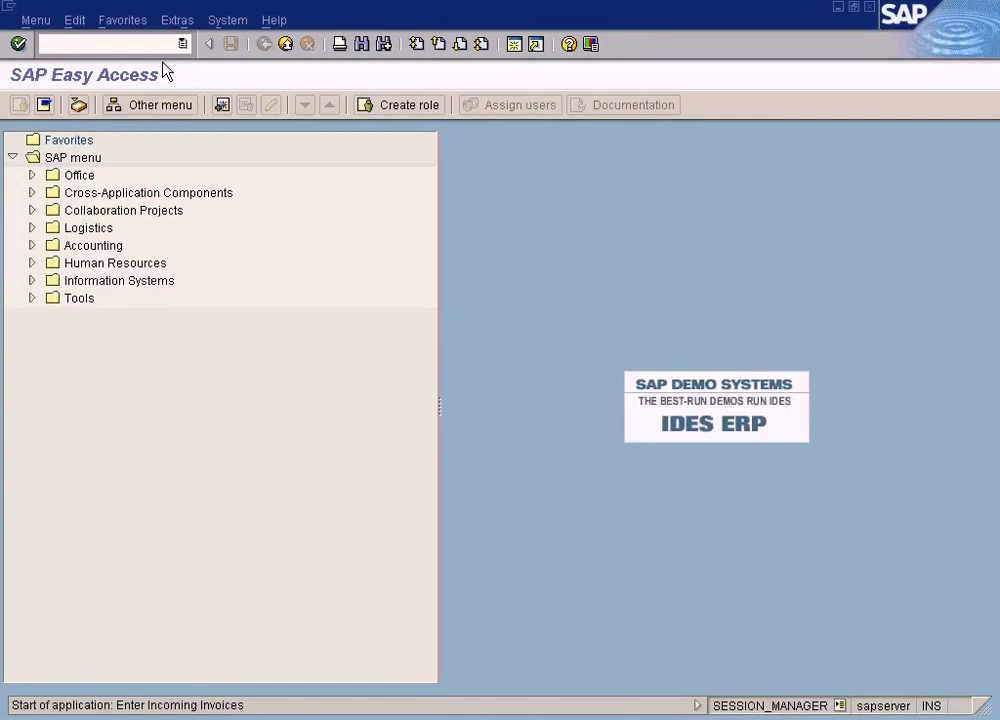
# - Enter Vendor B's vendor number and the invoice date 16.05.2009 in the new vendor invoice
pyautogui.write('400002')
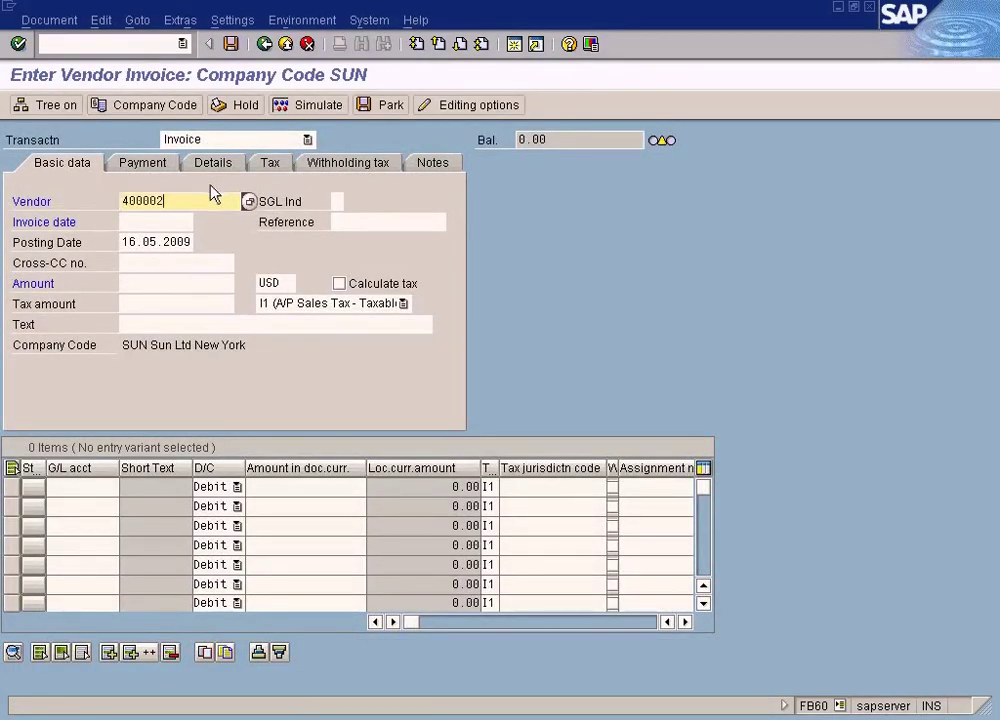
pyautogui.click(175, 221)
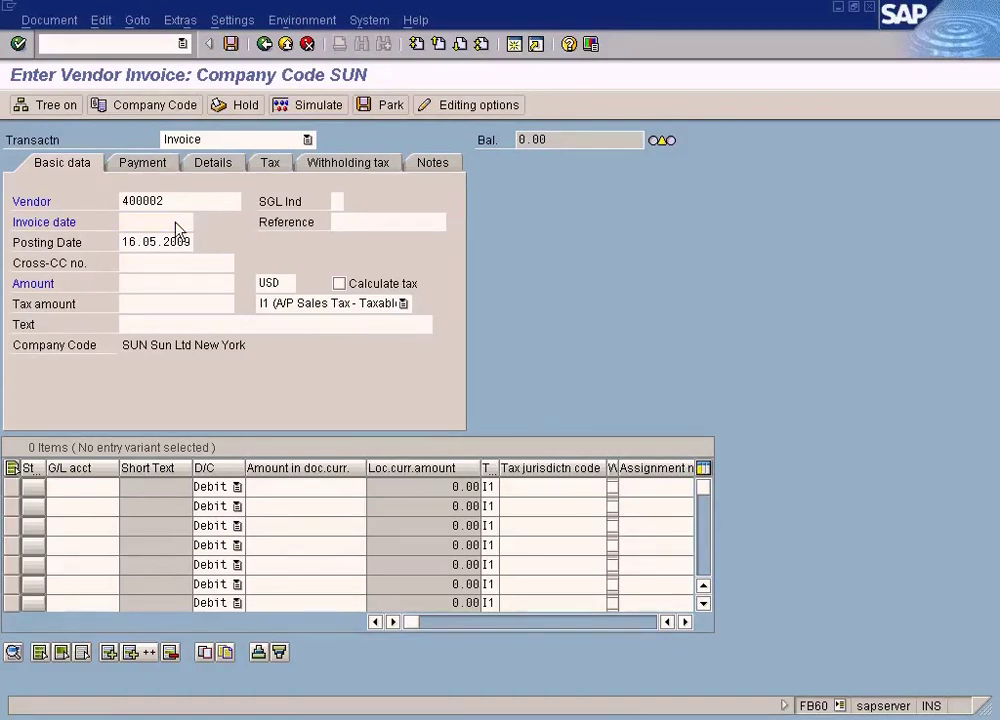
pyautogui.press('F4')
pyautogui.press('Return')
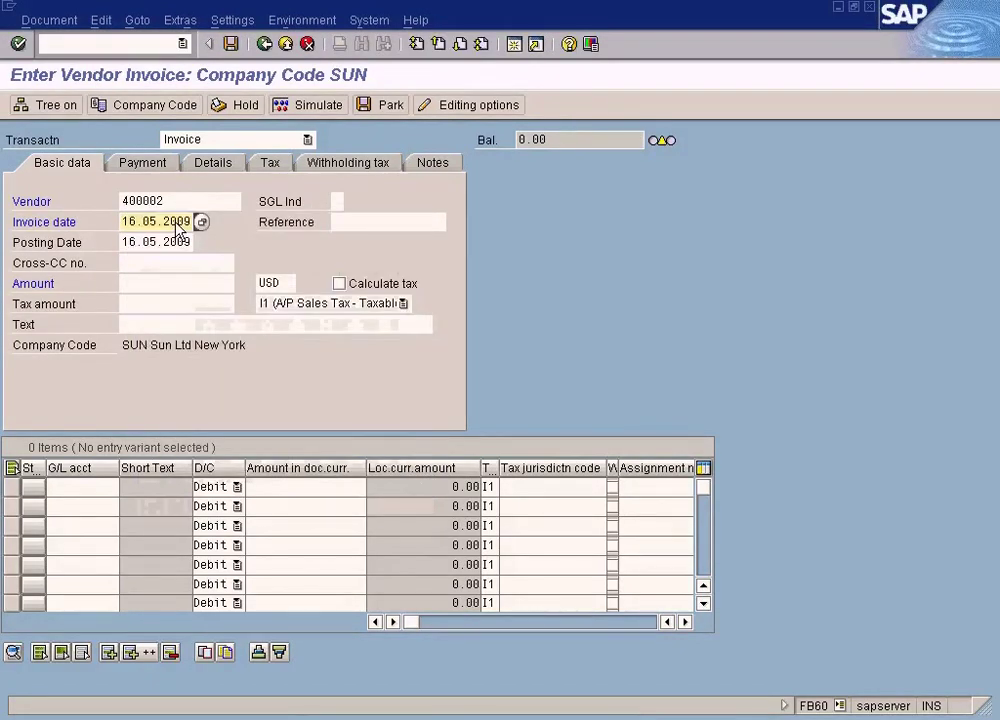
# - Enter an amount of 1000 USD in the vendor invoice and clear its tax code
pyautogui.click(160, 283)
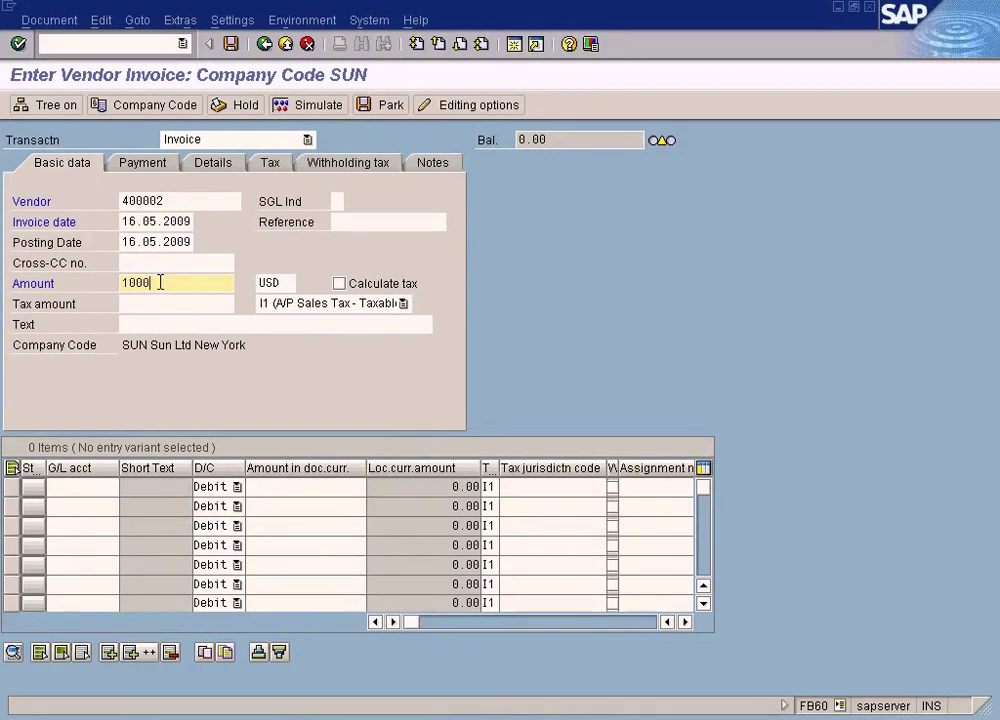
pyautogui.click(315, 304)
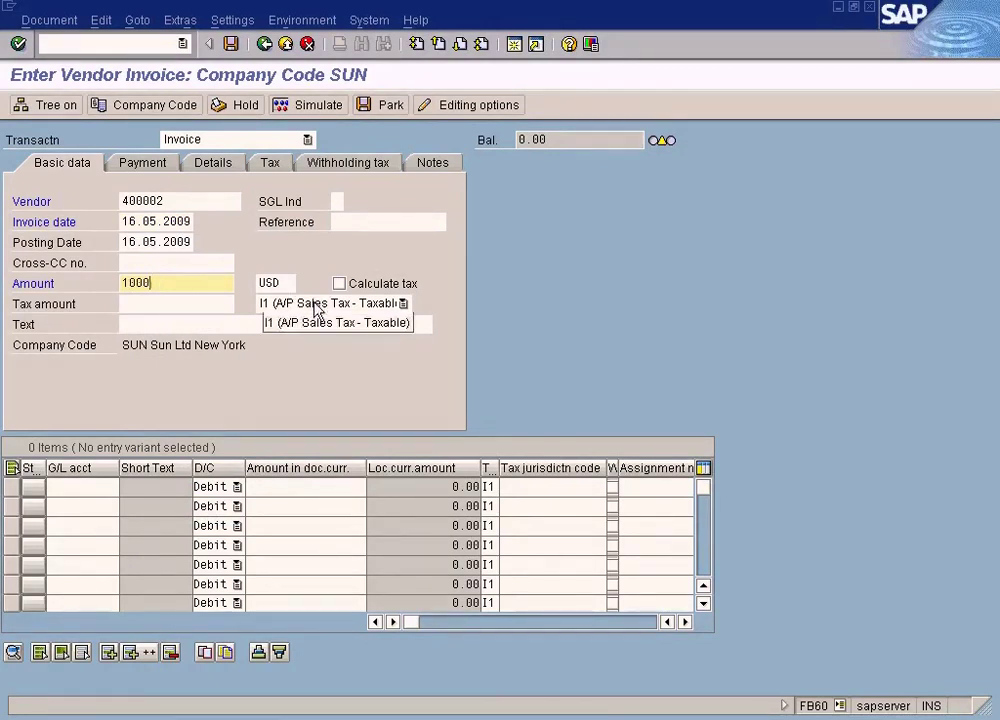
pyautogui.click(281, 403)
pyautogui.press('Return')
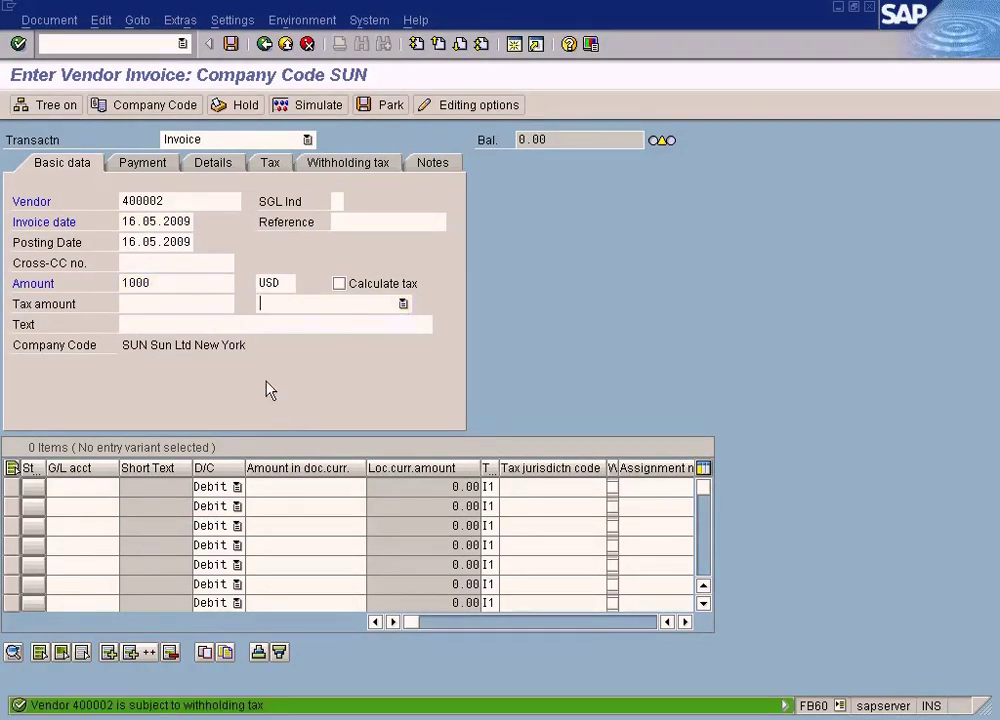
# - Add a debit line for G/L account COS - Laptop with an amount of 1,000.00 and simulate the invoice
pyautogui.click(95, 487)
pyautogui.click(127, 487)
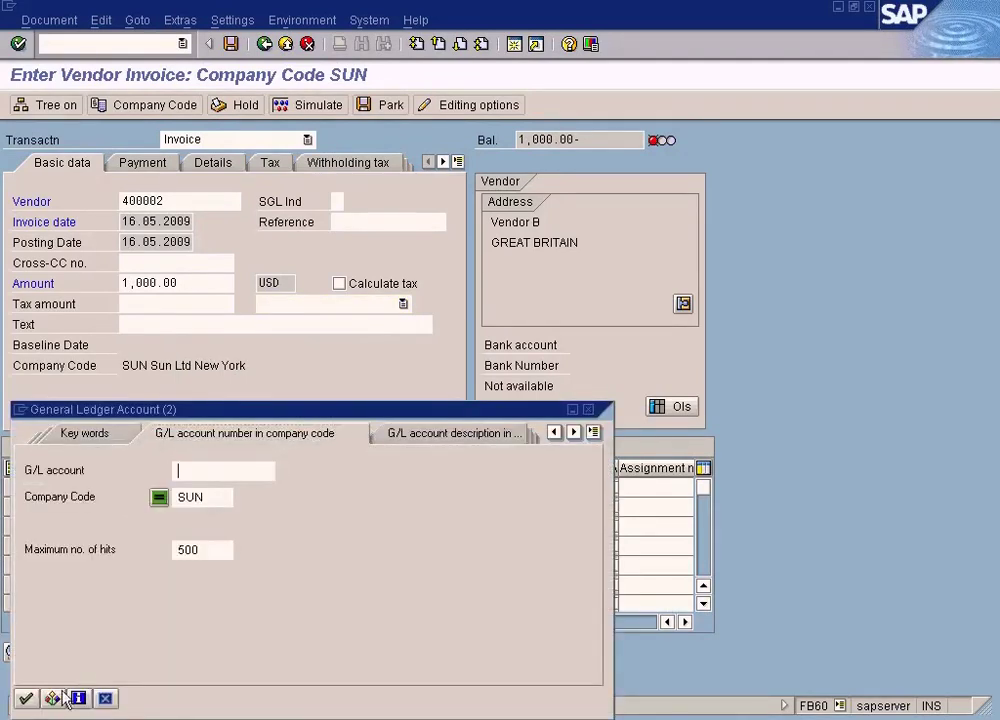
pyautogui.click(26, 698)
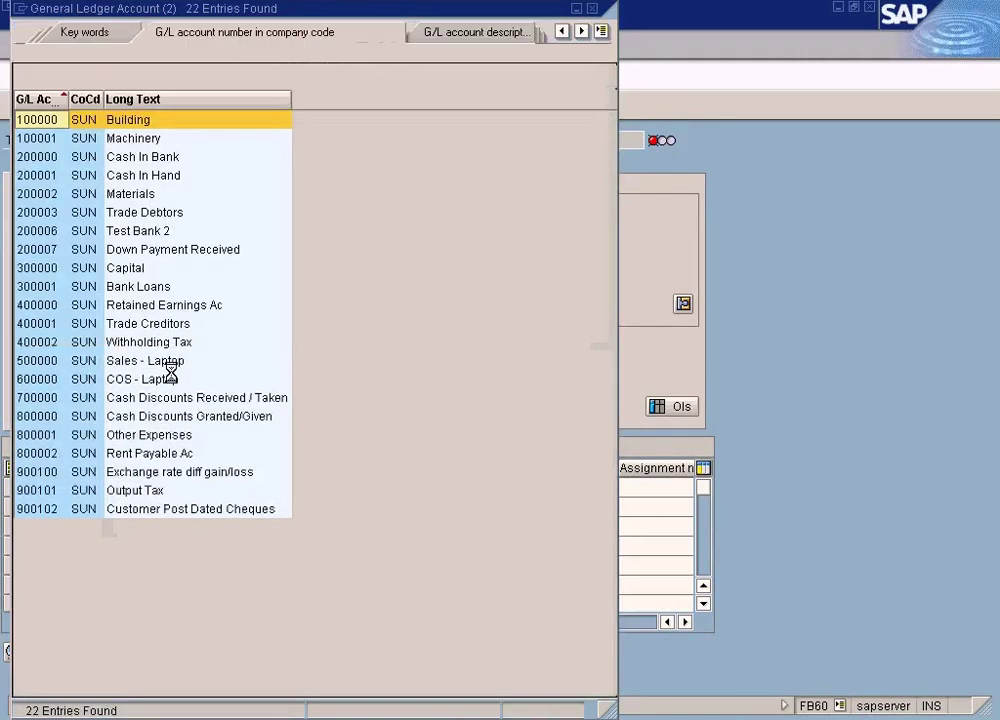
pyautogui.doubleClick(145, 379)
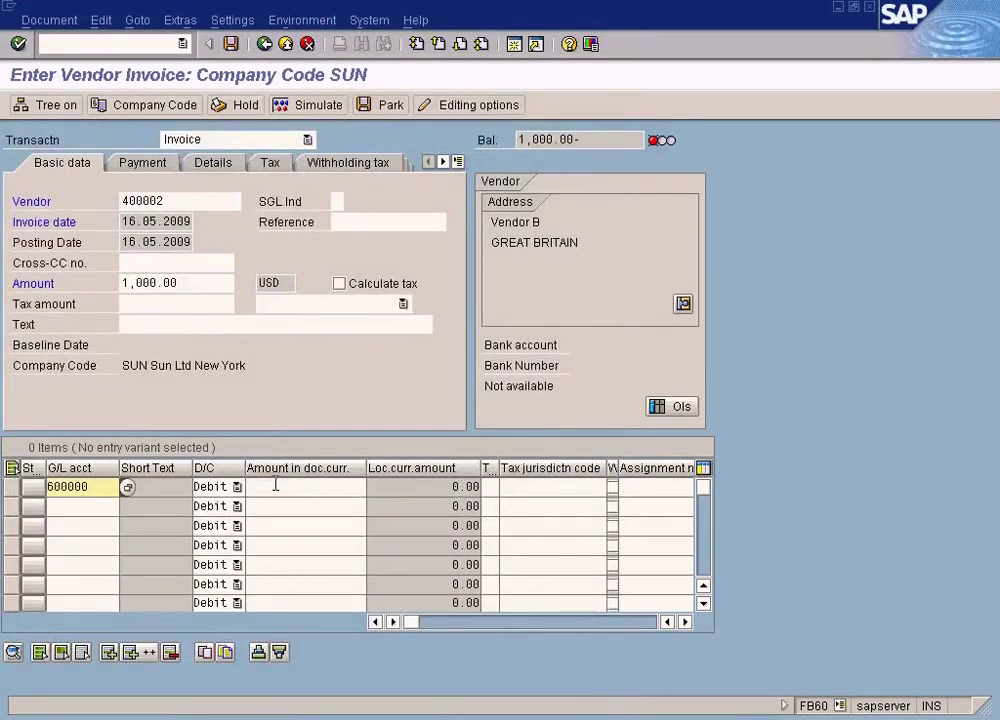
pyautogui.click(276, 486)
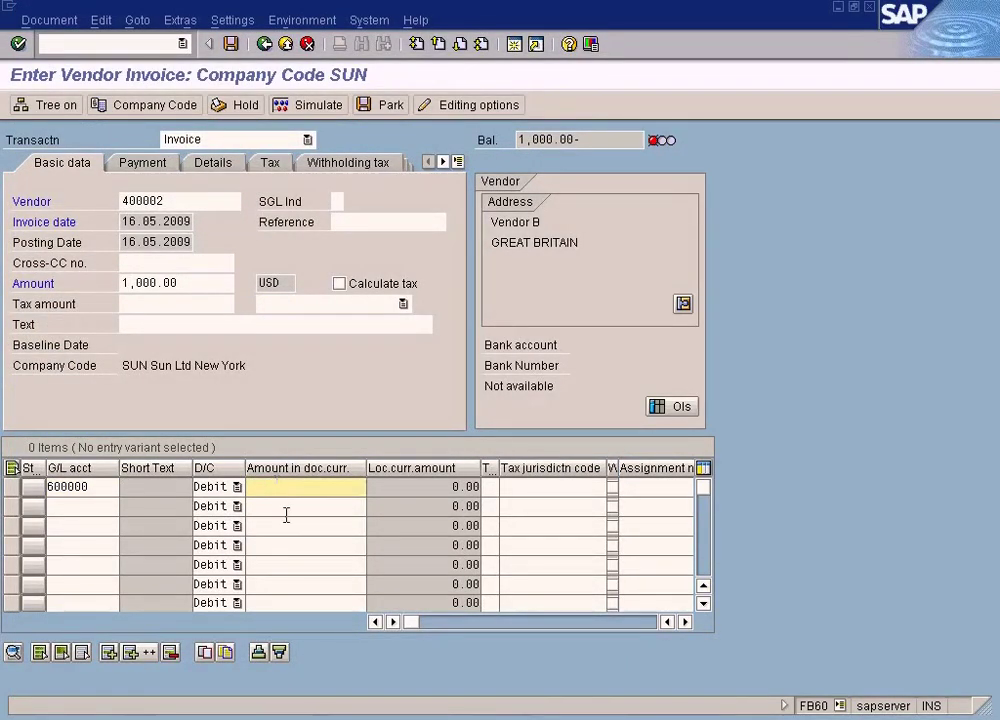
pyautogui.click(304, 106)
pyautogui.click(304, 106)
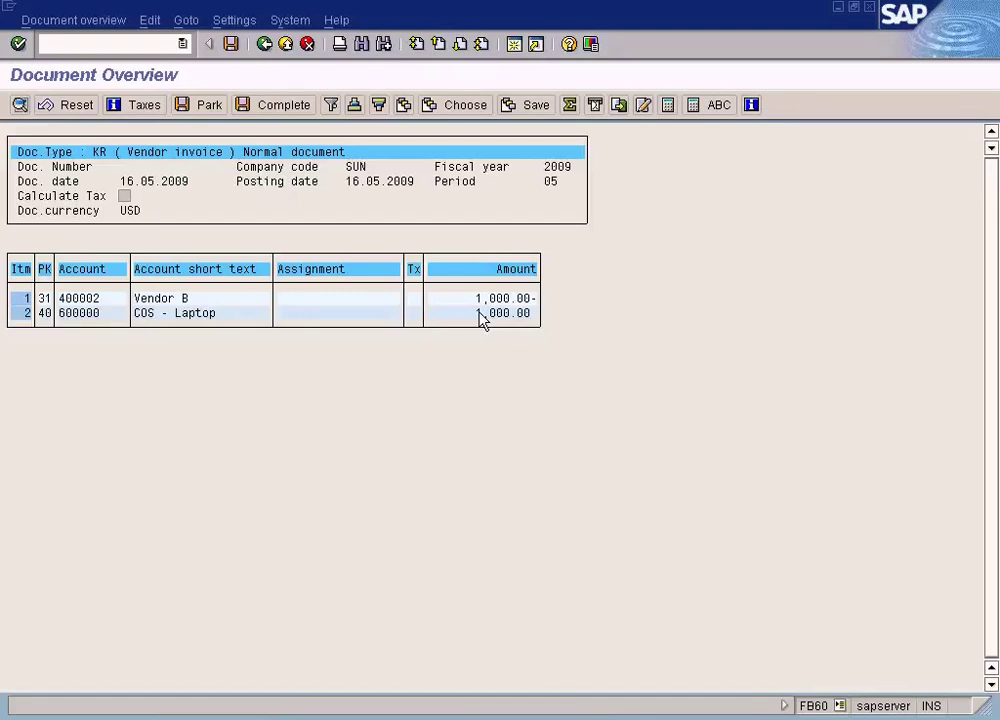
# - Switch to the Display IMG session and review withholding tax type 2 for payment posting in country US
pyautogui.click(339, 714)
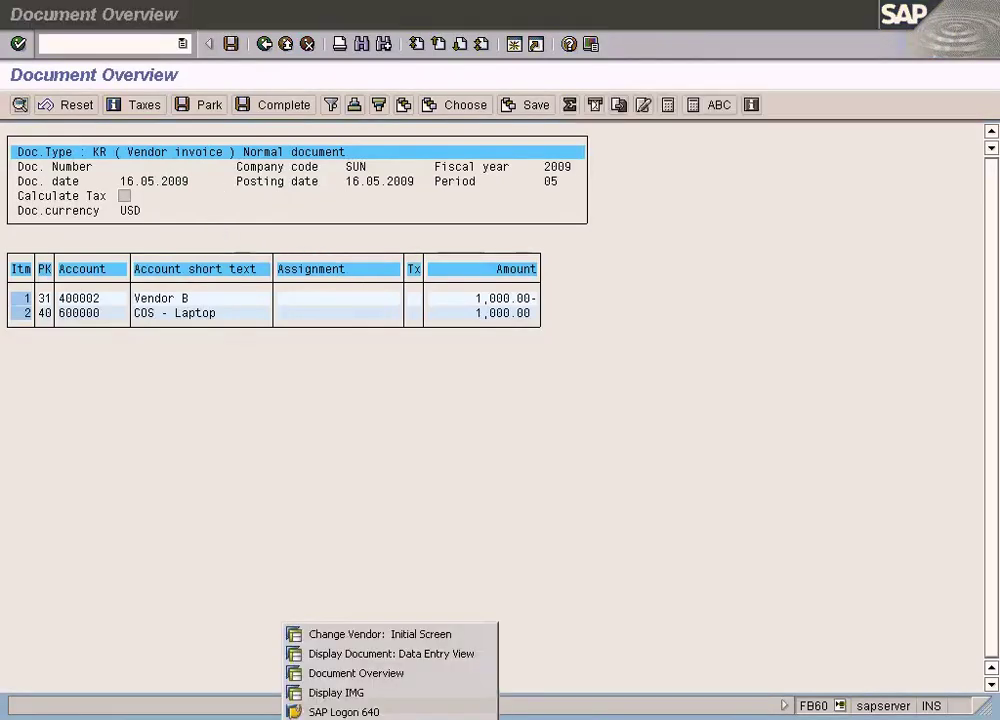
pyautogui.click(350, 692)
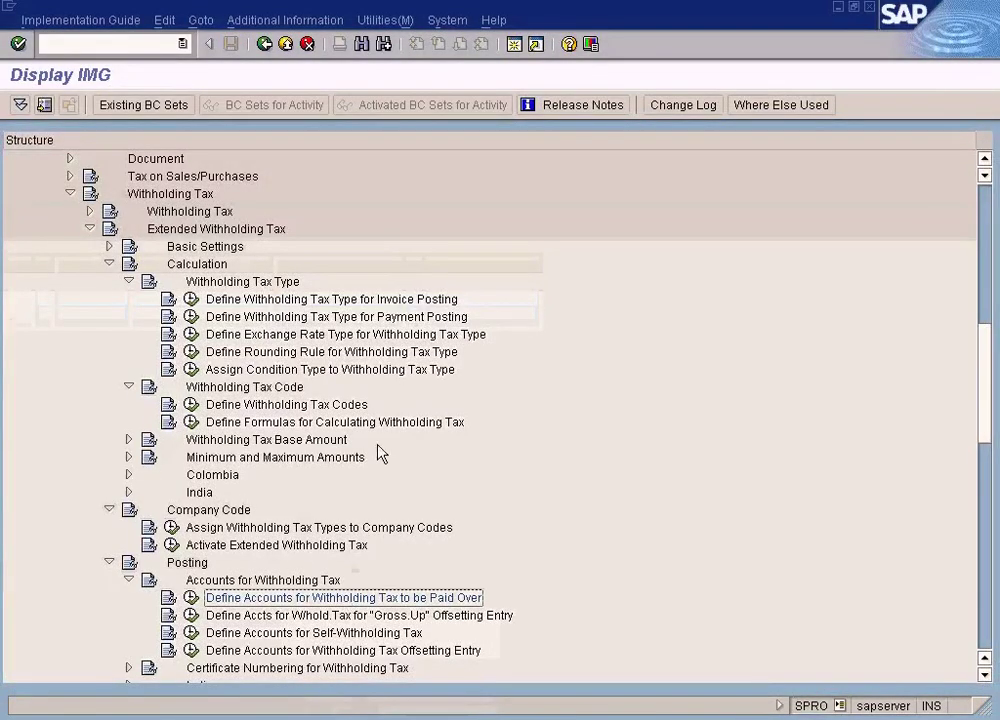
pyautogui.click(311, 318)
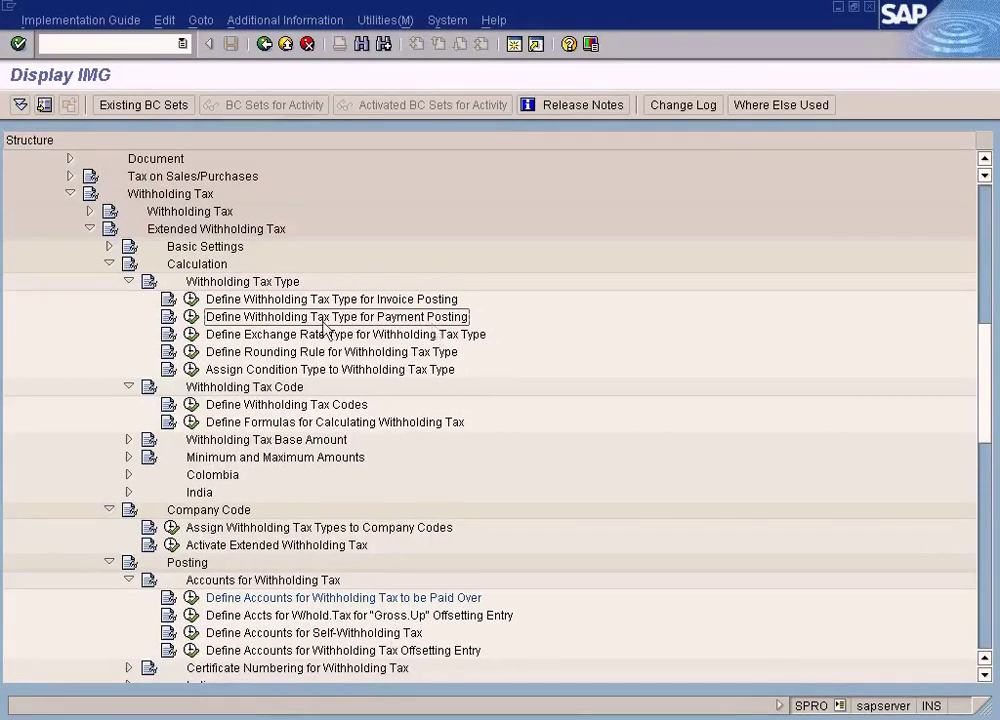
pyautogui.click(191, 316)
pyautogui.click(49, 300)
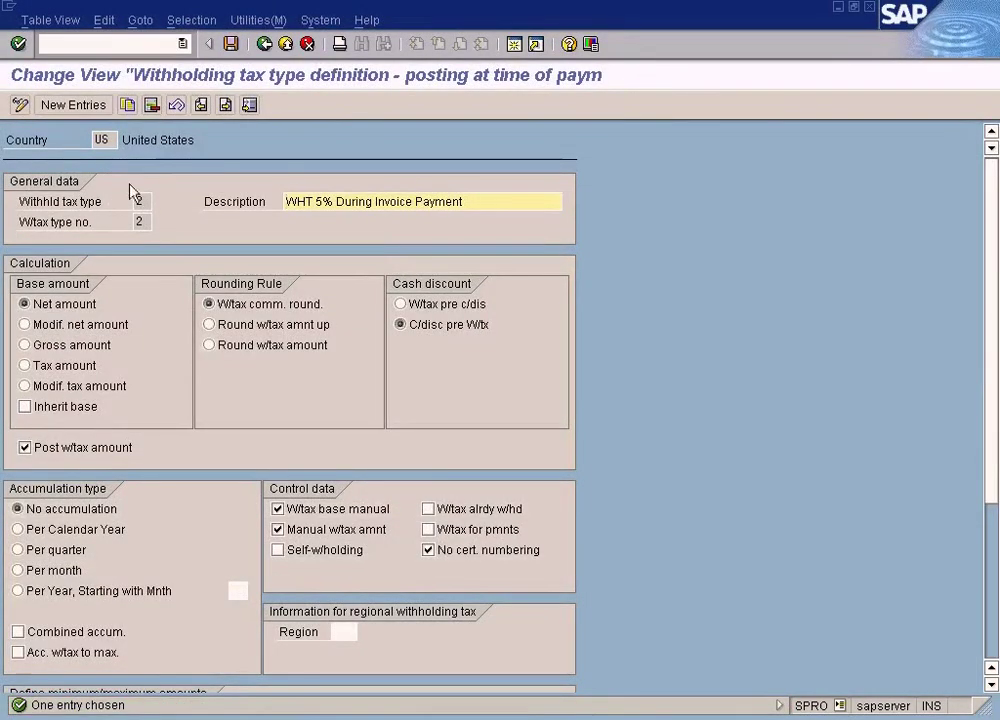
pyautogui.click(105, 201)
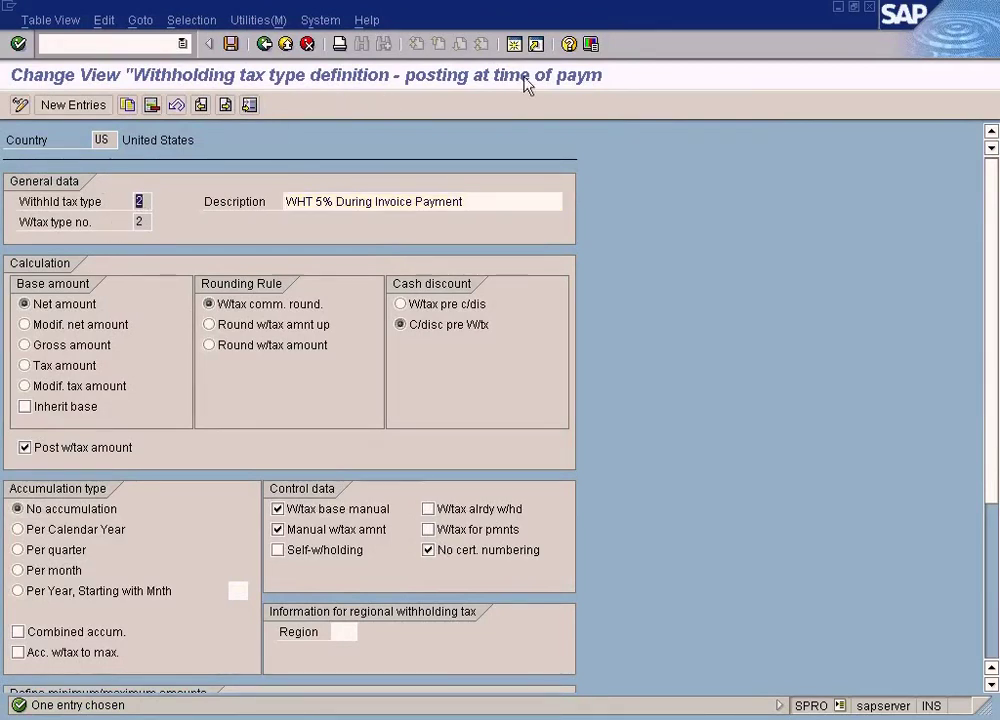
pyautogui.click(265, 45)
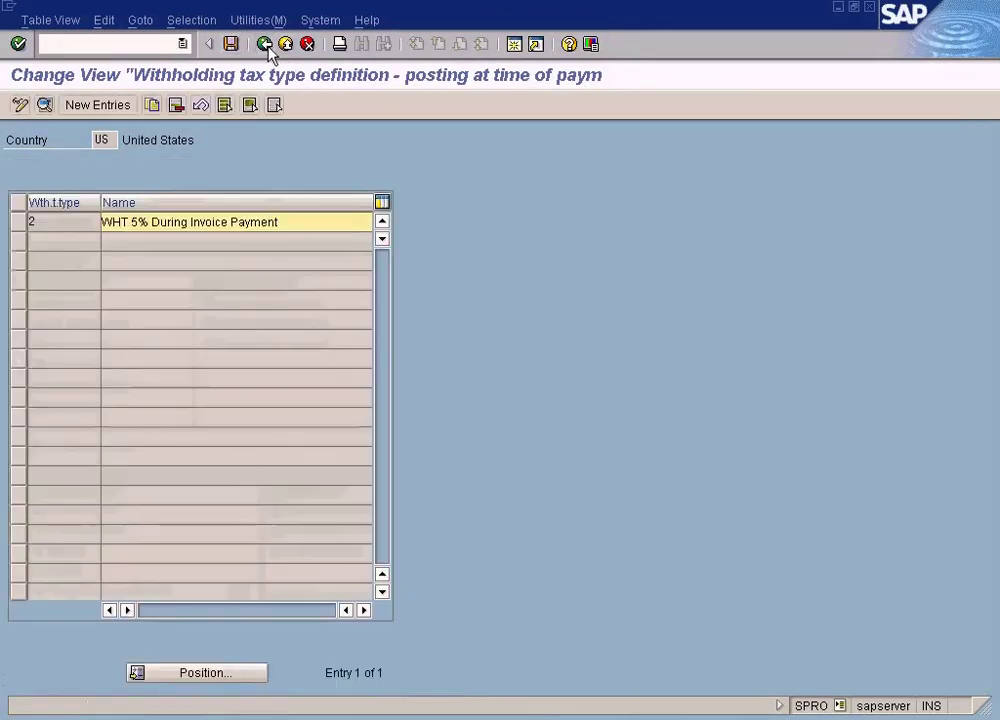
pyautogui.click(265, 45)
# - Review withholding tax type 1 for invoice posting in country US, then return to the simulated vendor invoice
pyautogui.click(330, 299)
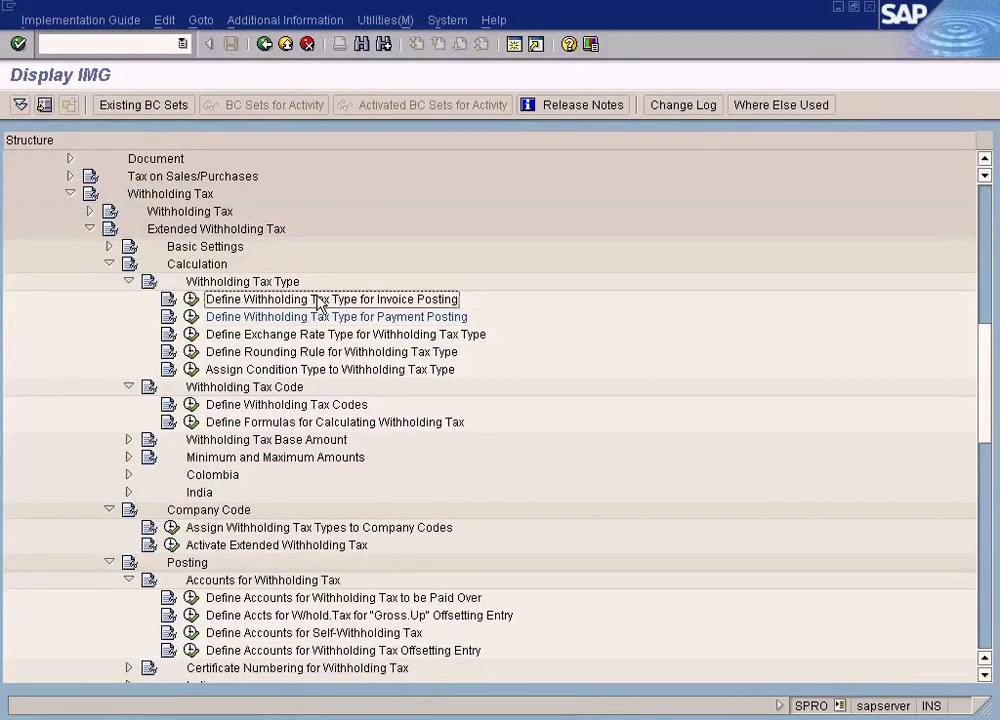
pyautogui.click(191, 299)
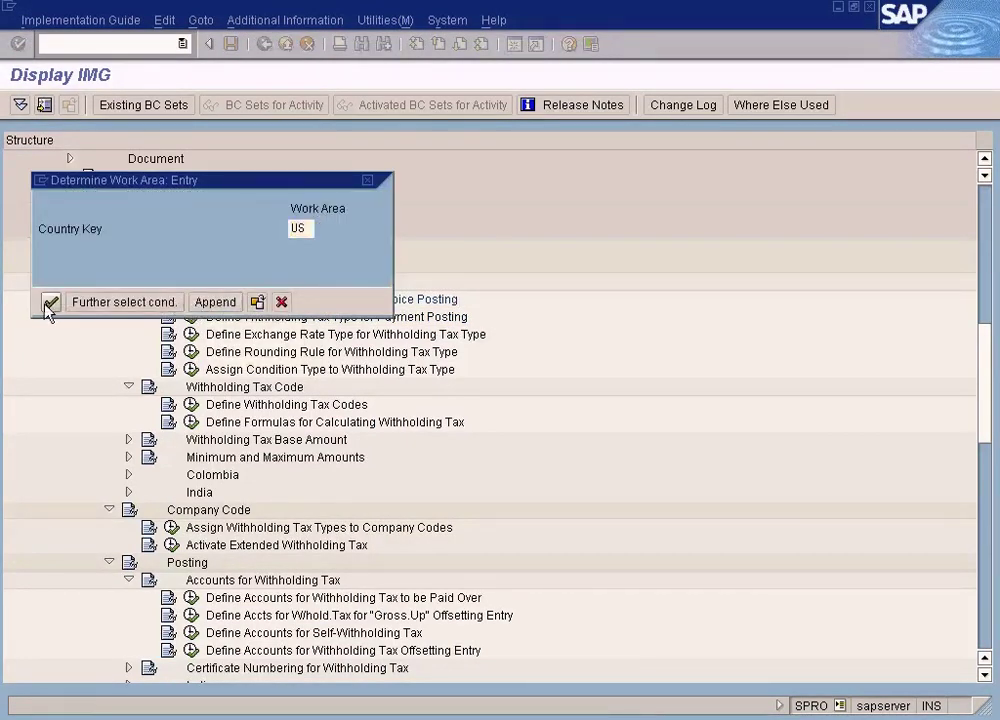
pyautogui.click(47, 301)
pyautogui.click(141, 201)
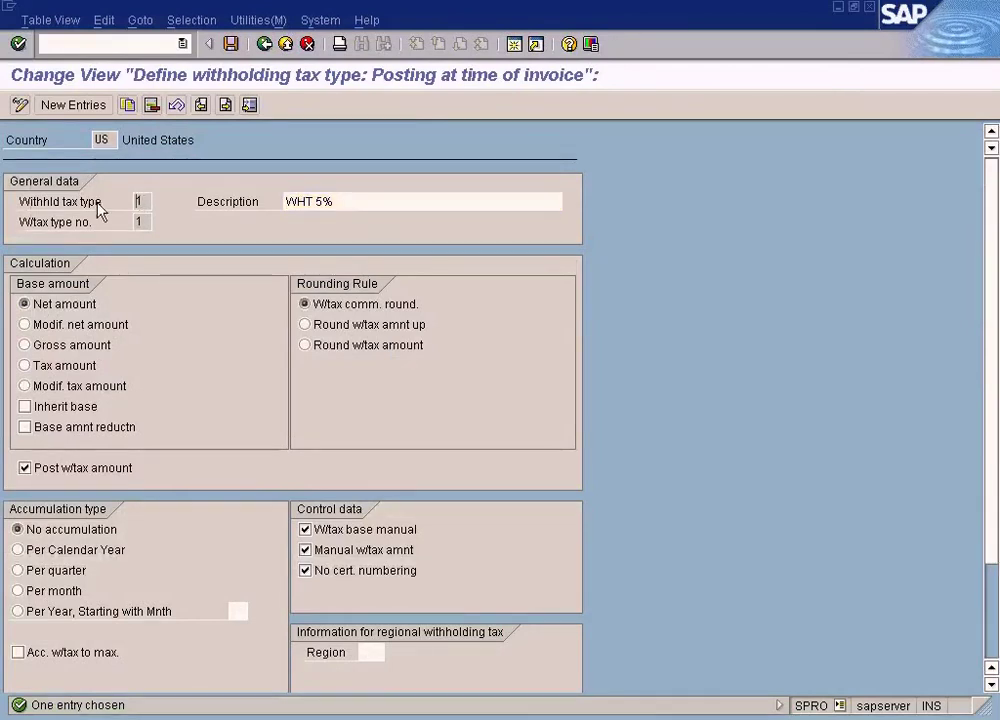
pyautogui.doubleClick(142, 200)
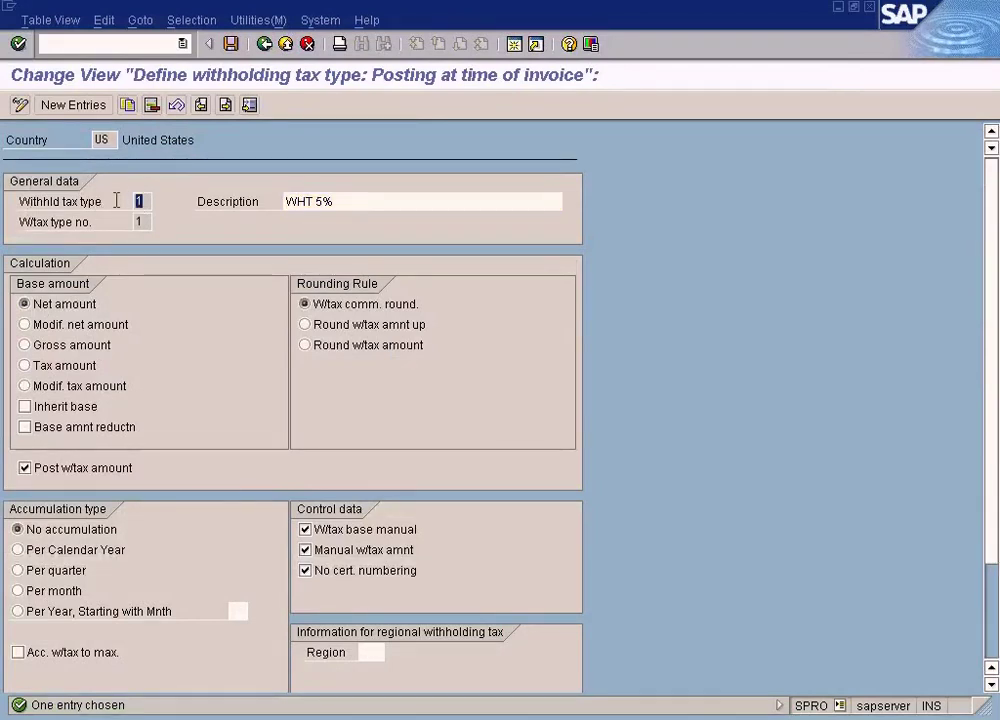
pyautogui.click(286, 44)
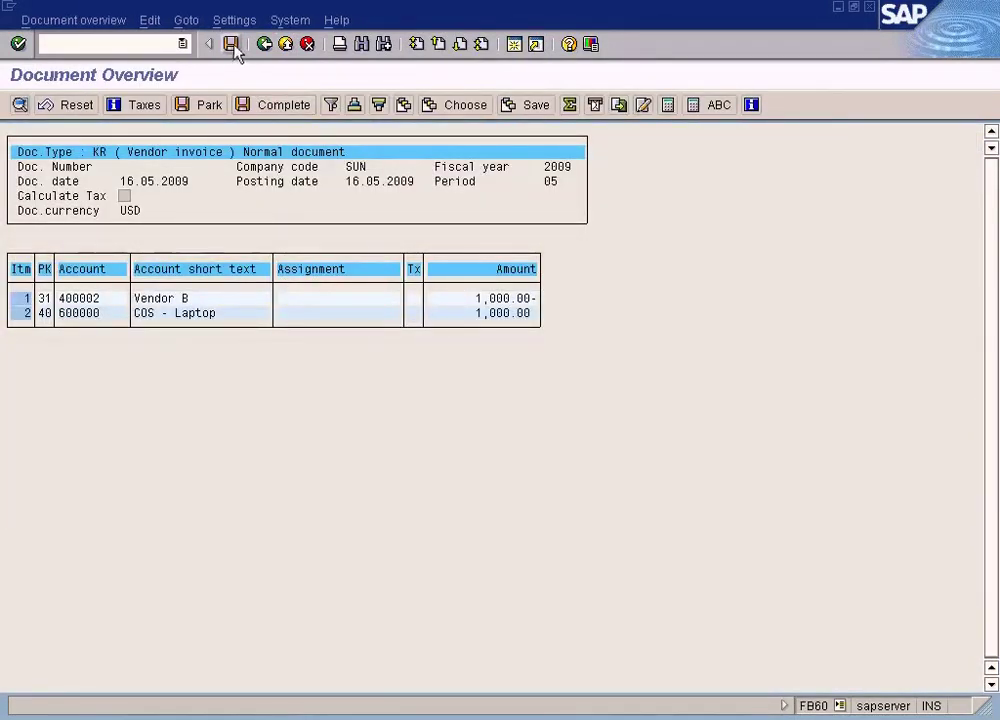
# - Post the simulated vendor invoice and select its document number in the posting message's details
pyautogui.click(231, 44)
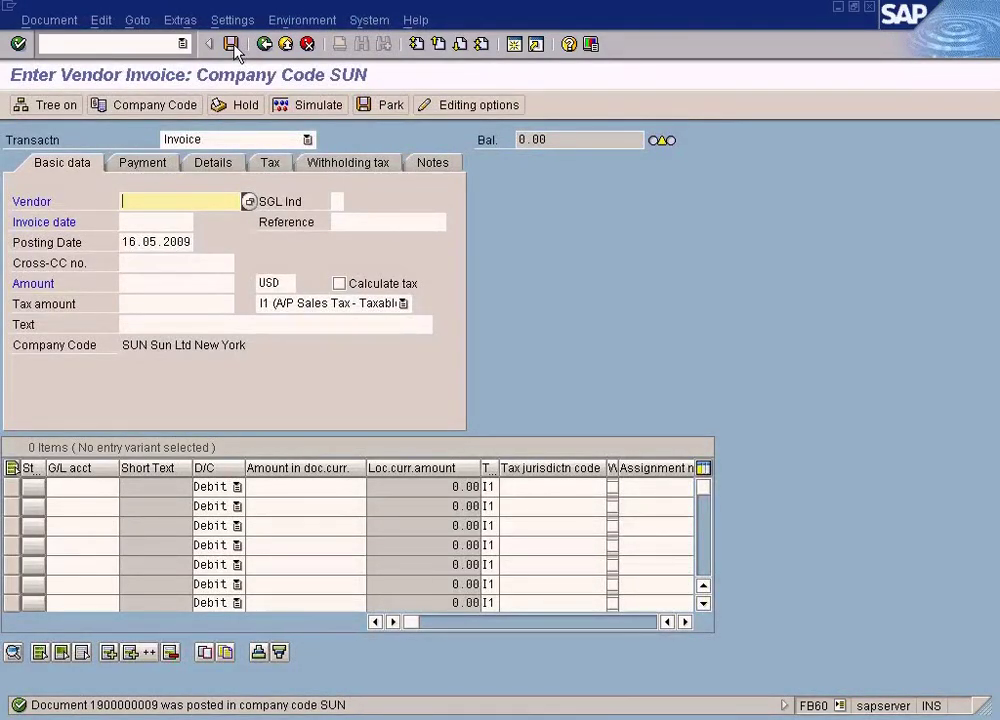
pyautogui.doubleClick(135, 706)
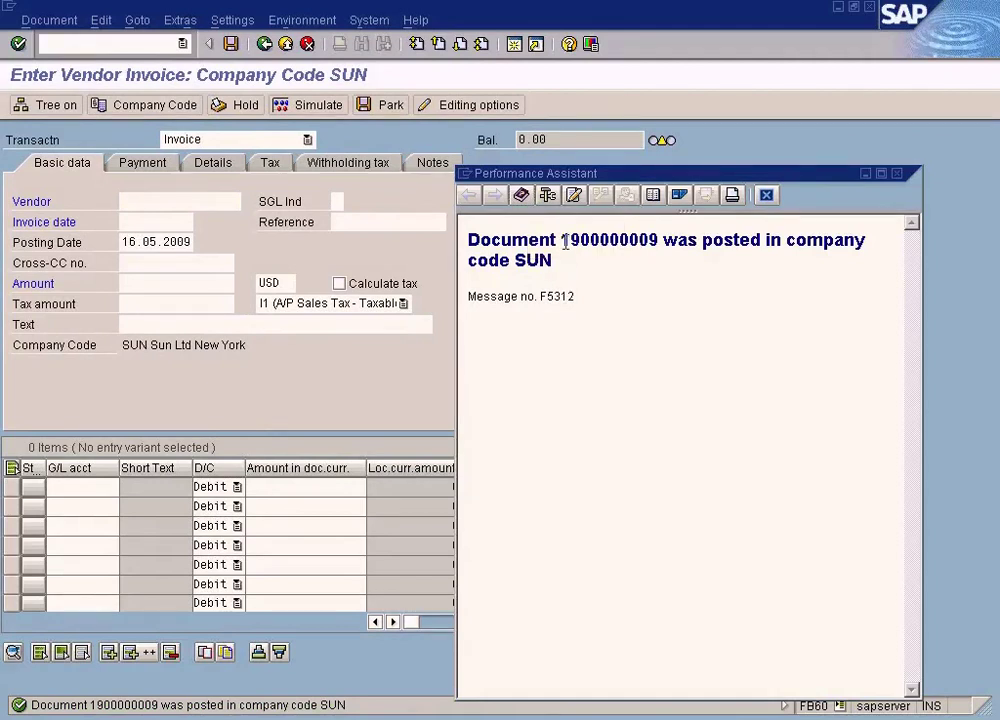
pyautogui.moveTo(563, 240); pyautogui.dragTo(657, 248)
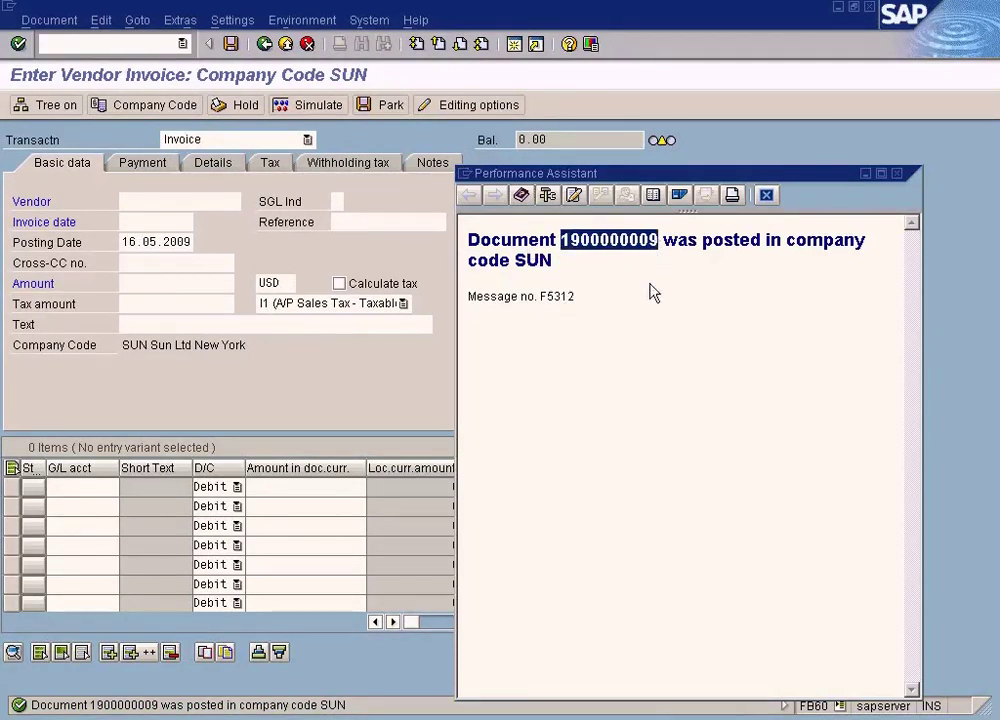
pyautogui.click(895, 174)
pyautogui.click(132, 44)
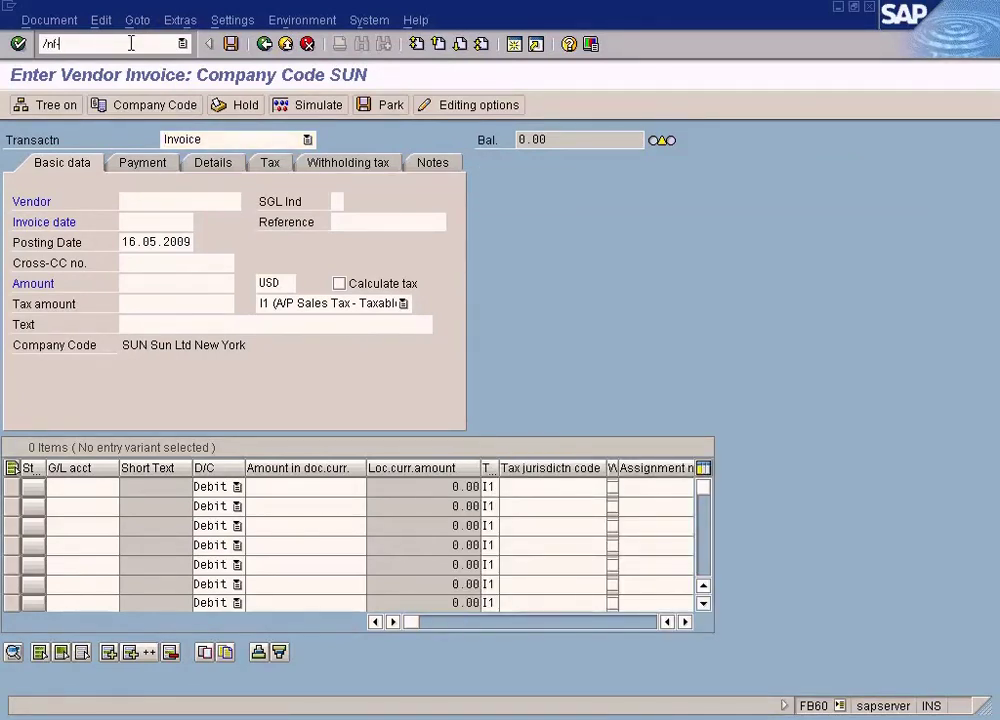
pyautogui.write('/nf-52')
pyautogui.press('Return')
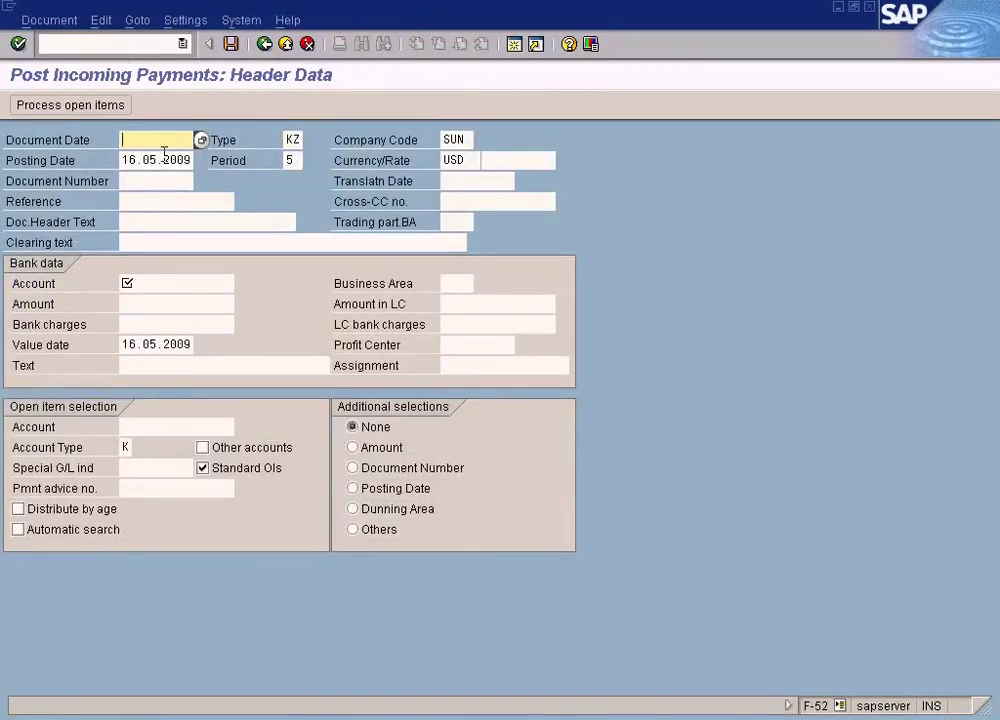
pyautogui.click(266, 44)
pyautogui.click(300, 373)
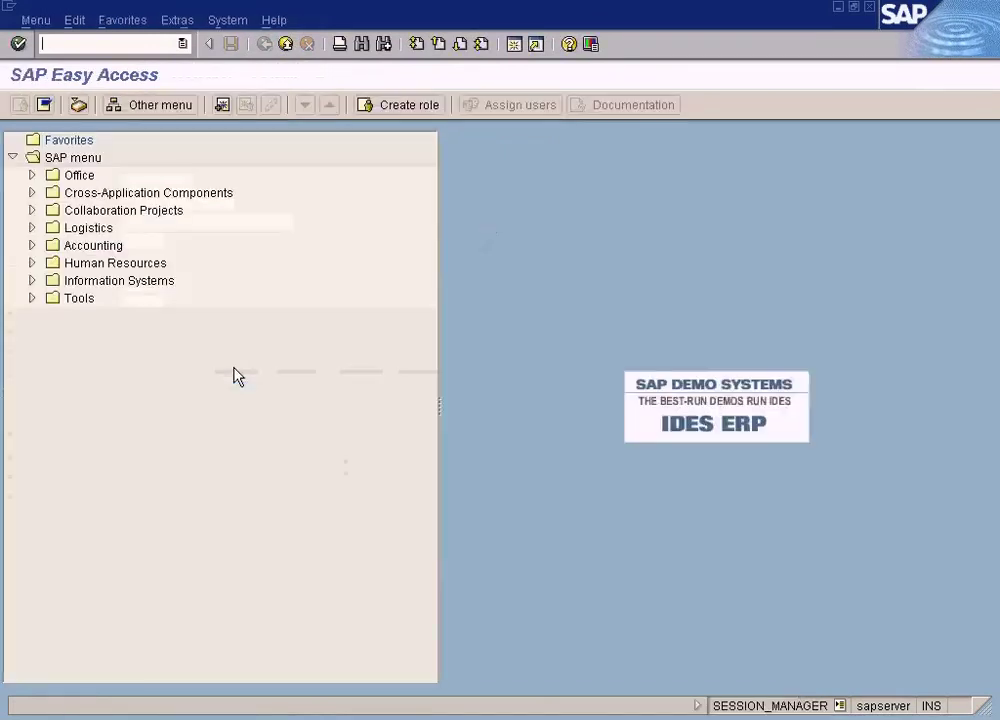
pyautogui.click(32, 245)
pyautogui.click(32, 245)
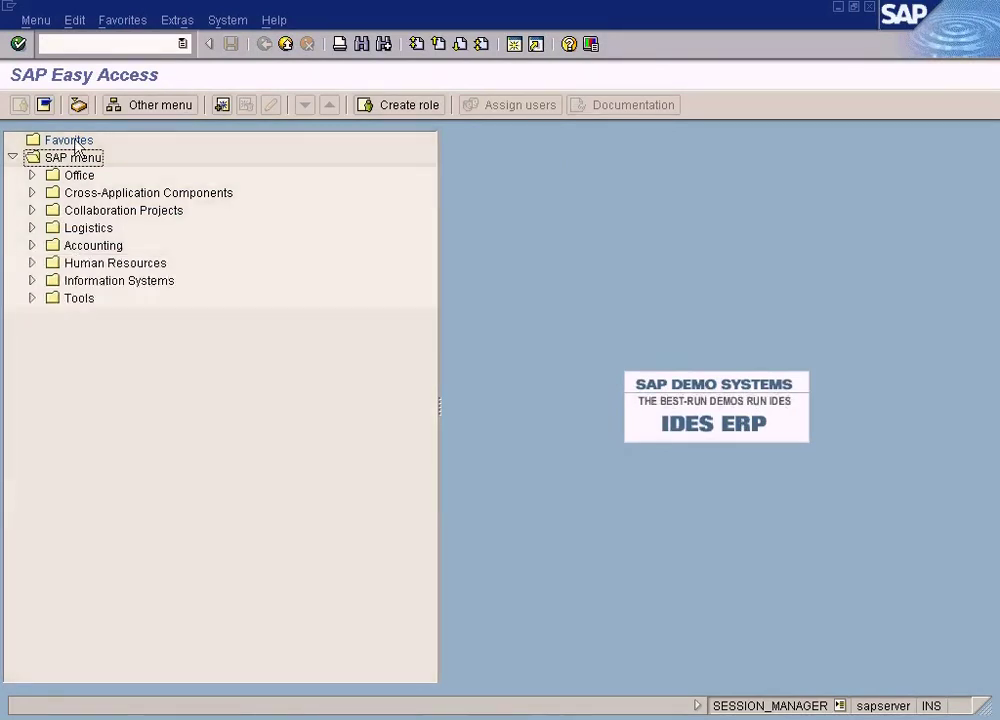
pyautogui.click(104, 44)
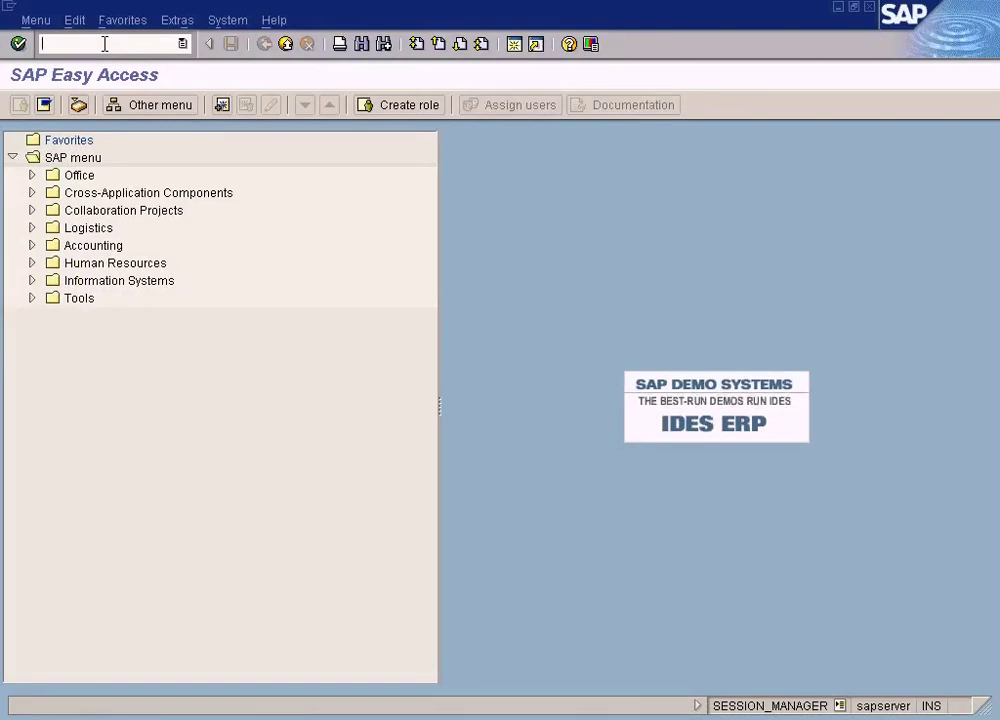
# - Open the transaction for posting an outgoing payment from the Accounts Payable document entry functions
pyautogui.click(32, 245)
pyautogui.click(51, 263)
pyautogui.click(71, 316)
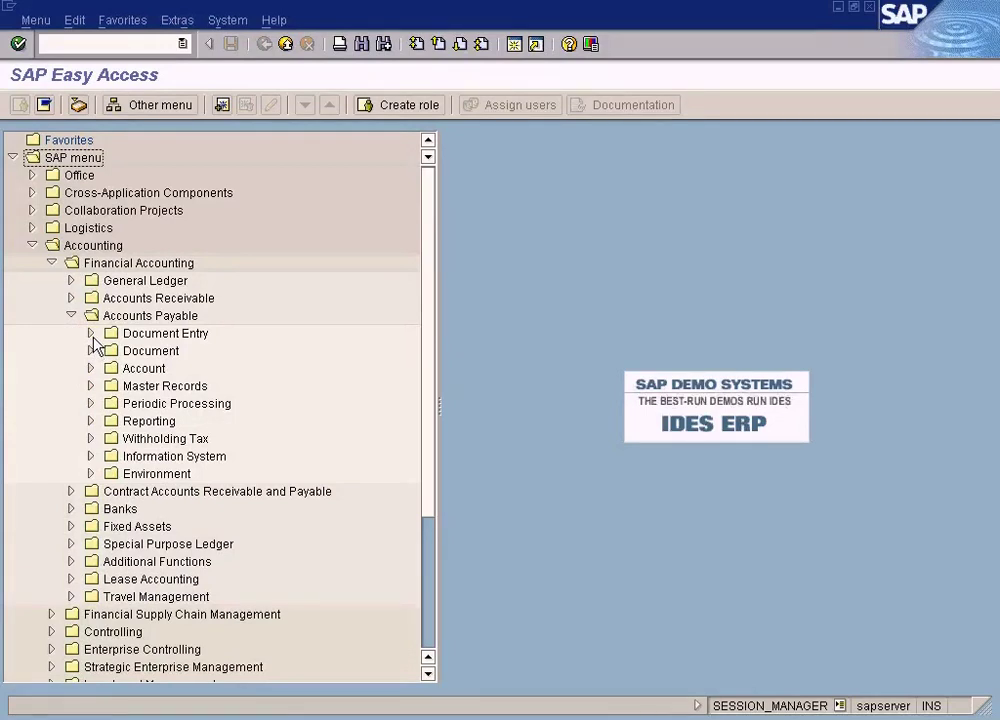
pyautogui.click(91, 334)
pyautogui.click(110, 526)
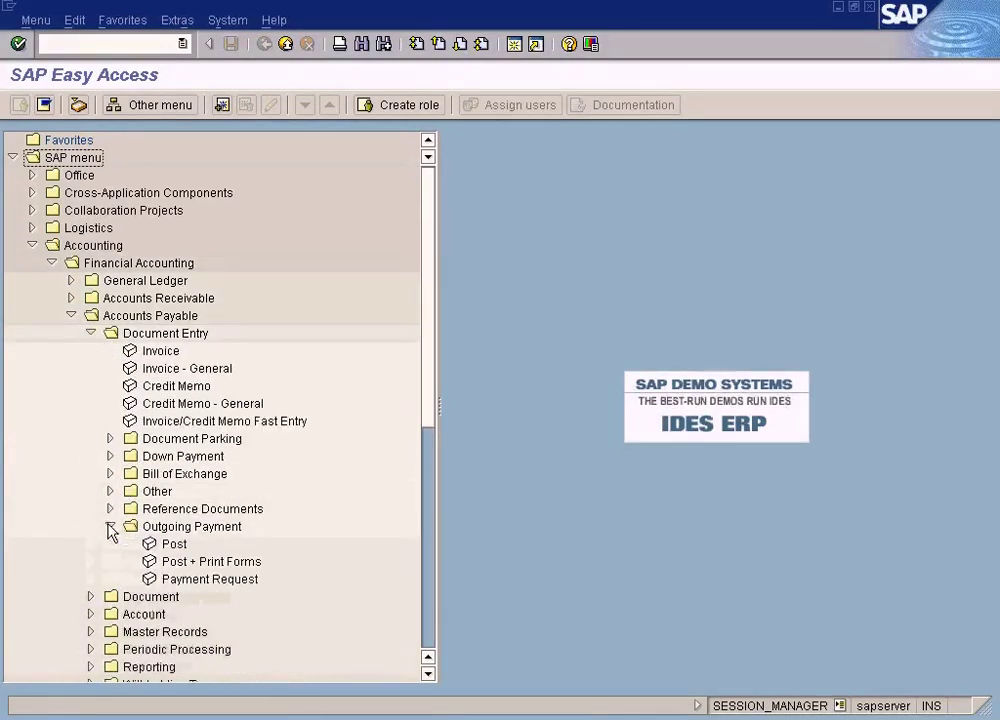
pyautogui.doubleClick(150, 544)
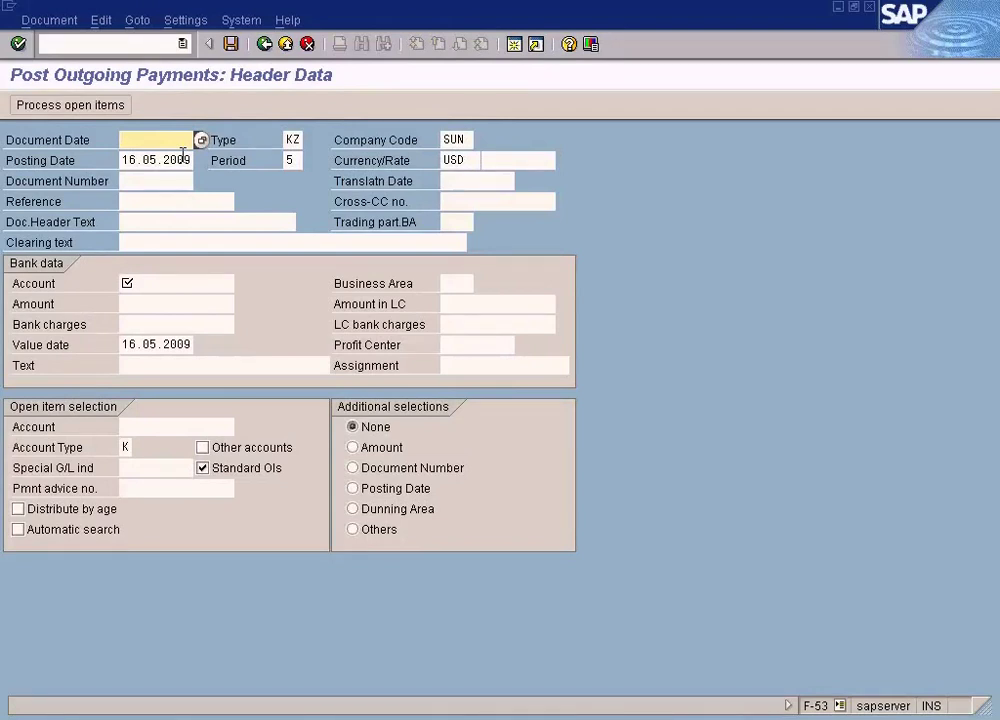
# - Set the outgoing payment's document date to 16.05.2009 and choose Cash In Bank as the bank account
pyautogui.press('F4')
pyautogui.press('Return')
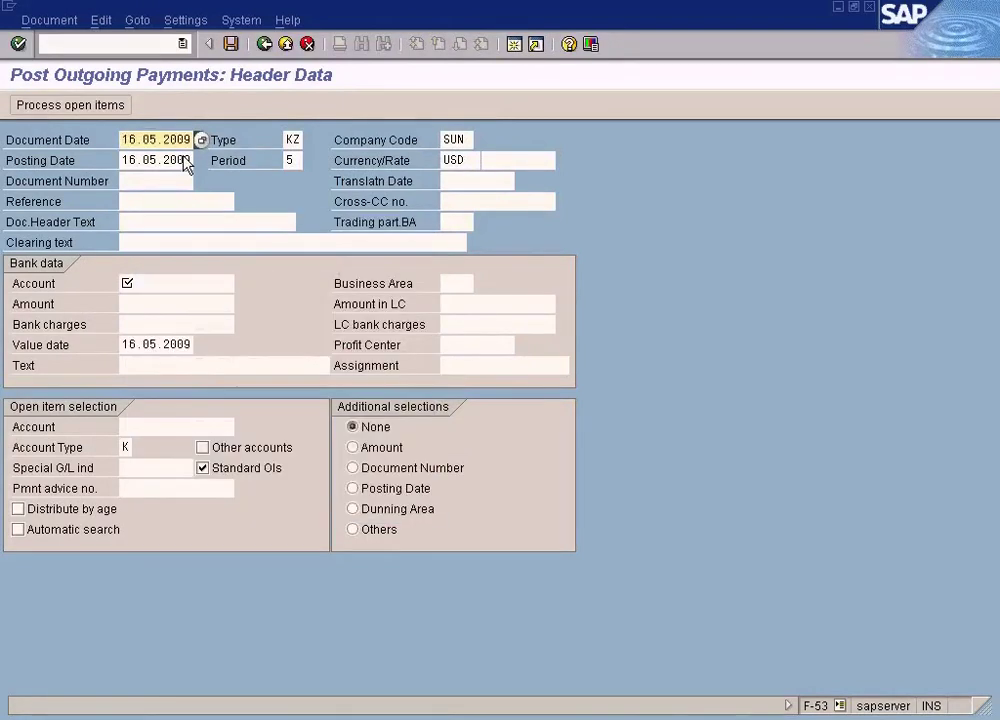
pyautogui.click(165, 276)
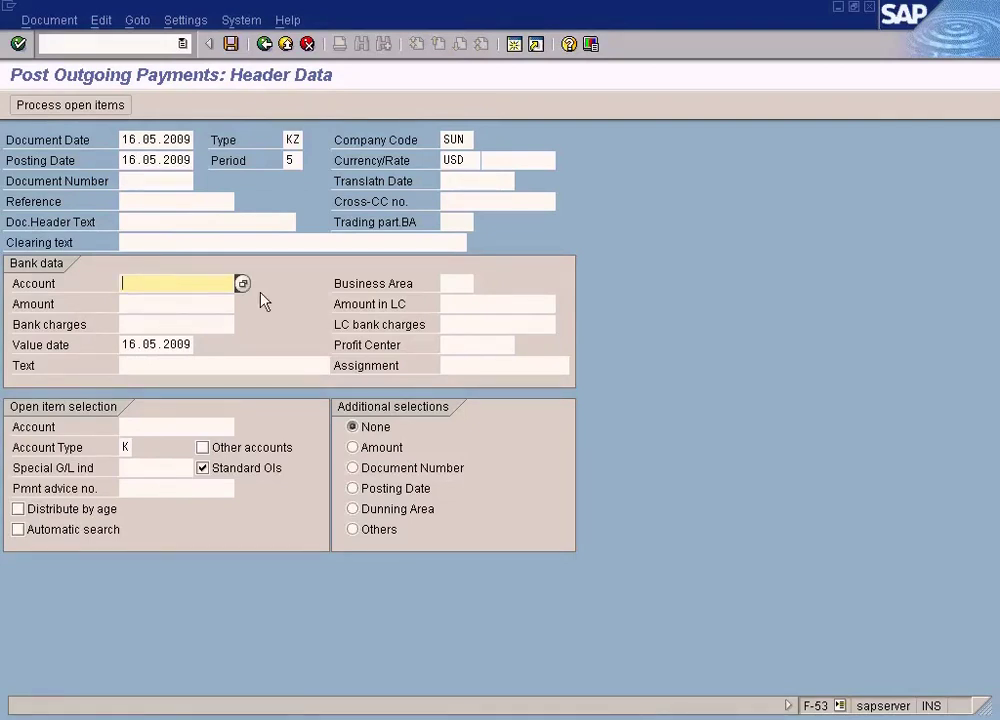
pyautogui.click(243, 285)
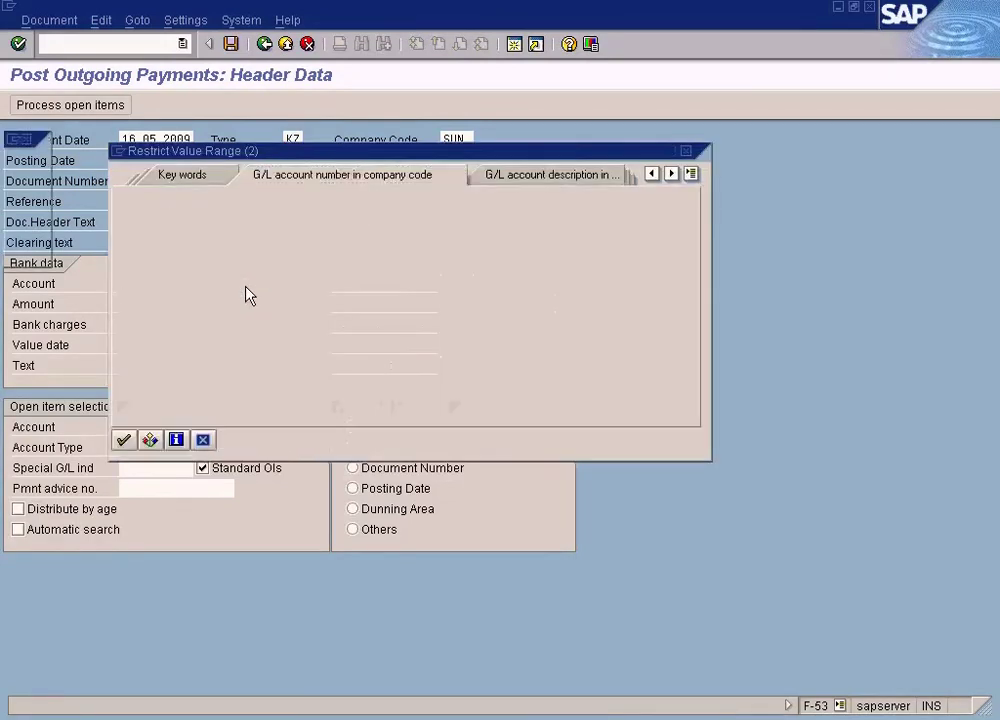
pyautogui.click(124, 440)
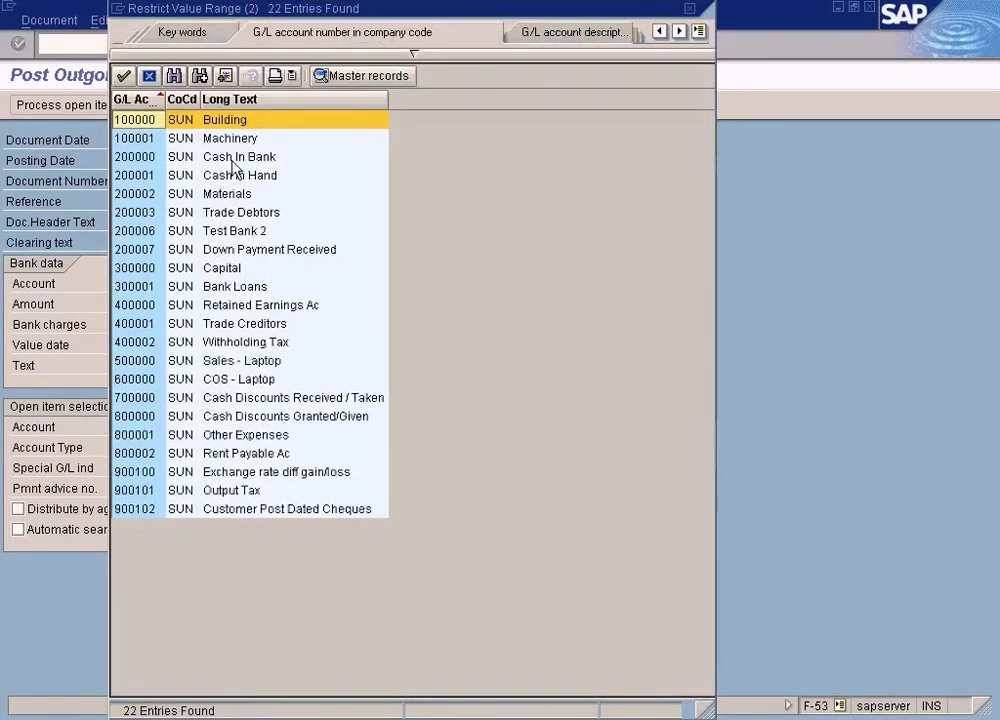
pyautogui.doubleClick(232, 158)
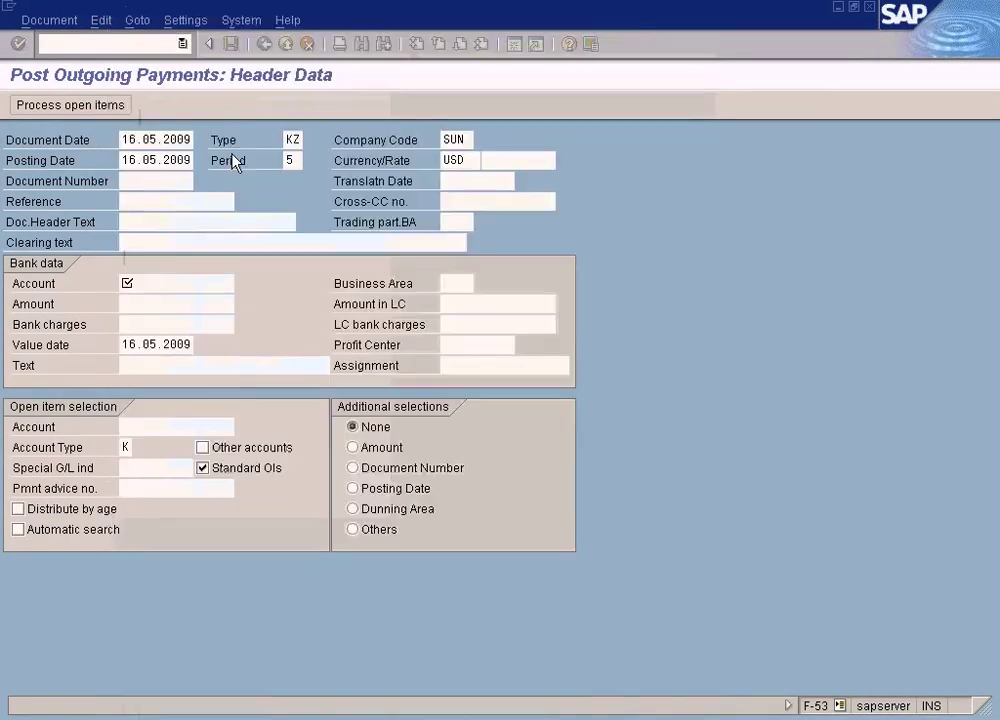
# - Enter 950 as the outgoing payment amount and choose Vendor B, account 400002, for the open item selection
pyautogui.click(174, 305)
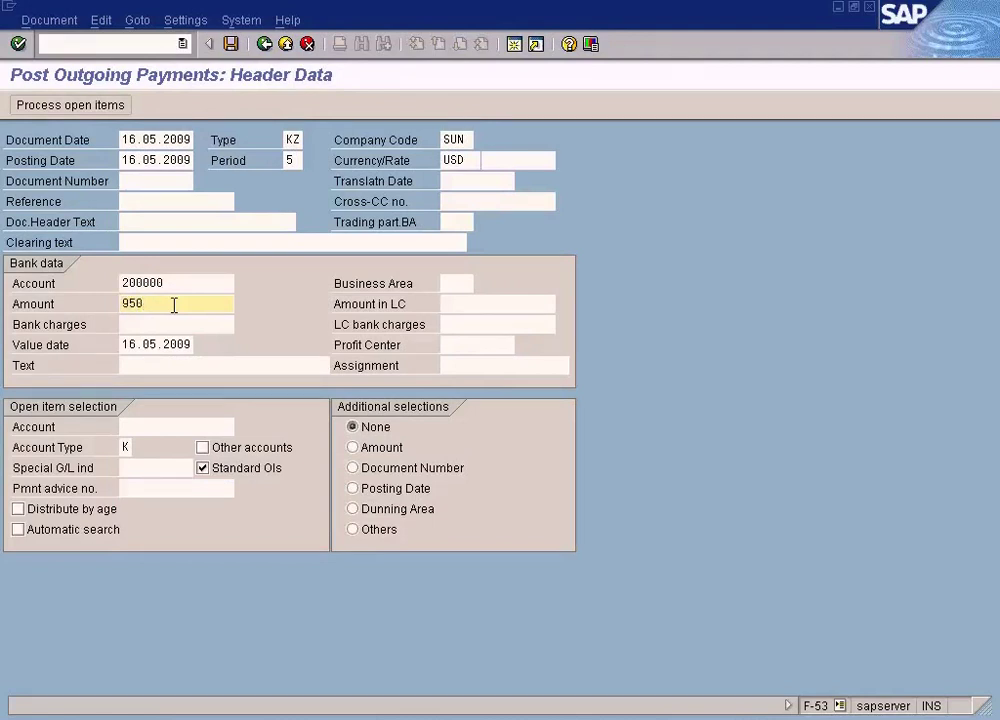
pyautogui.click(165, 322)
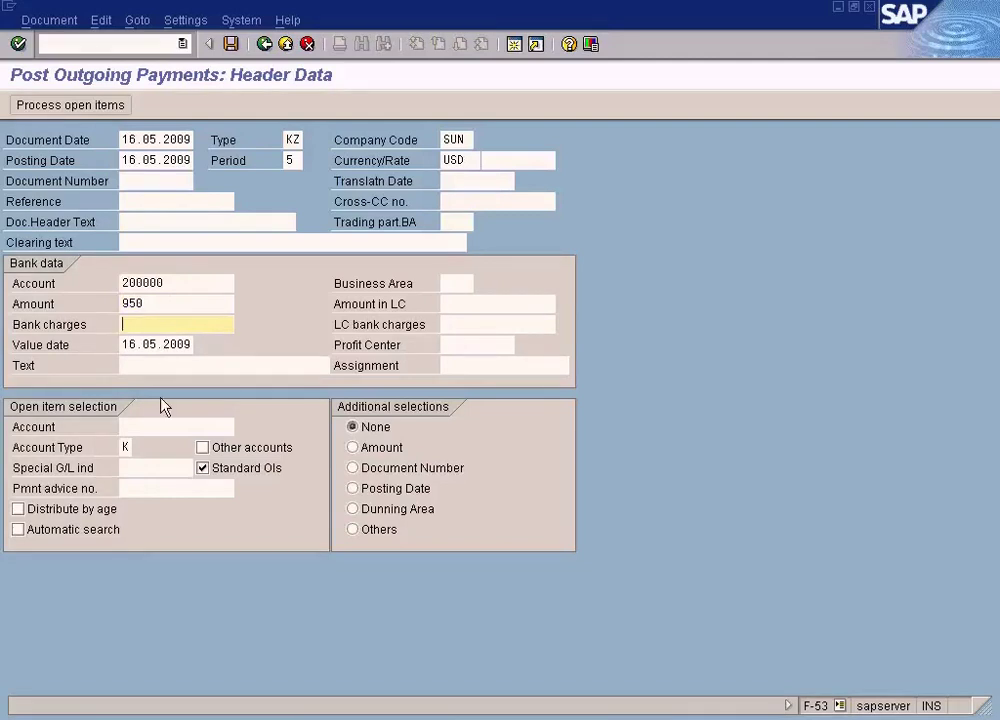
pyautogui.click(214, 427)
pyautogui.click(241, 427)
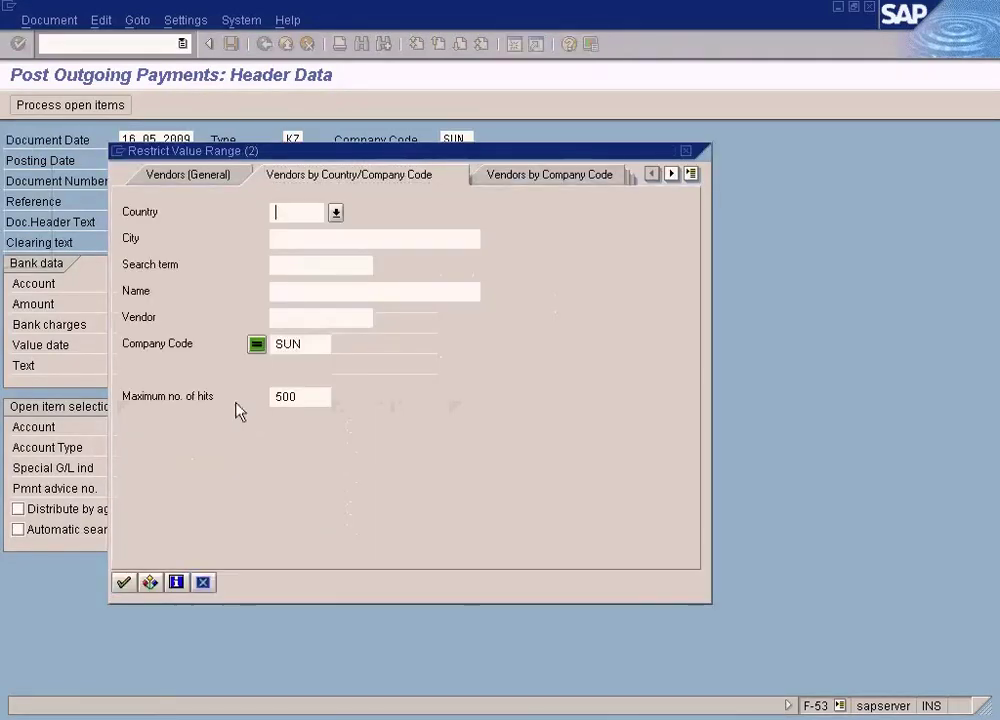
pyautogui.click(123, 580)
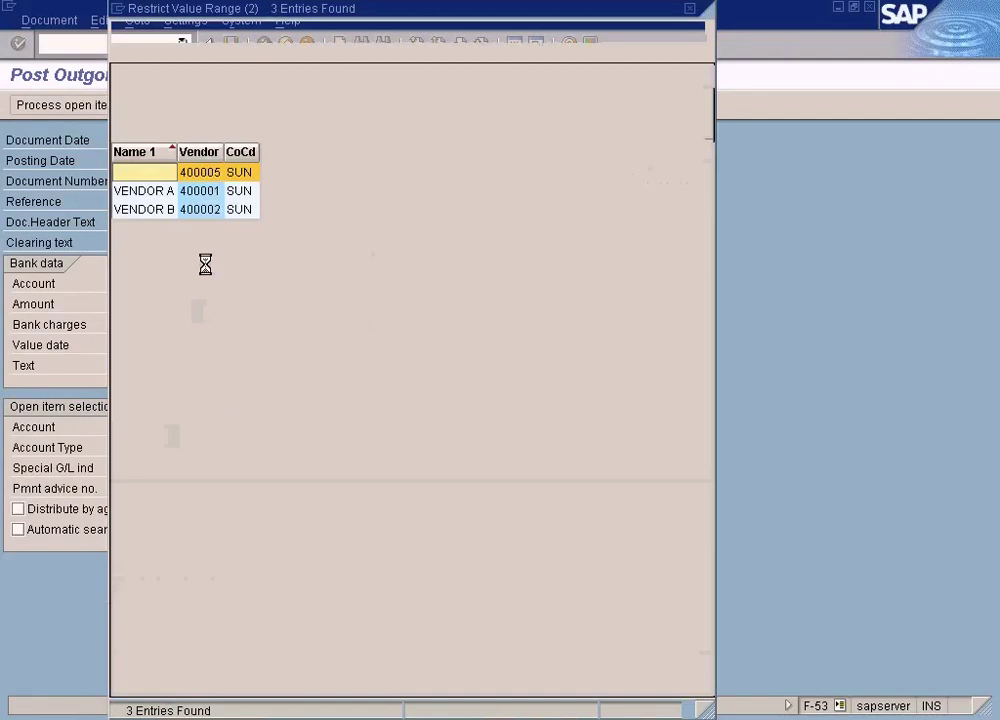
pyautogui.doubleClick(204, 211)
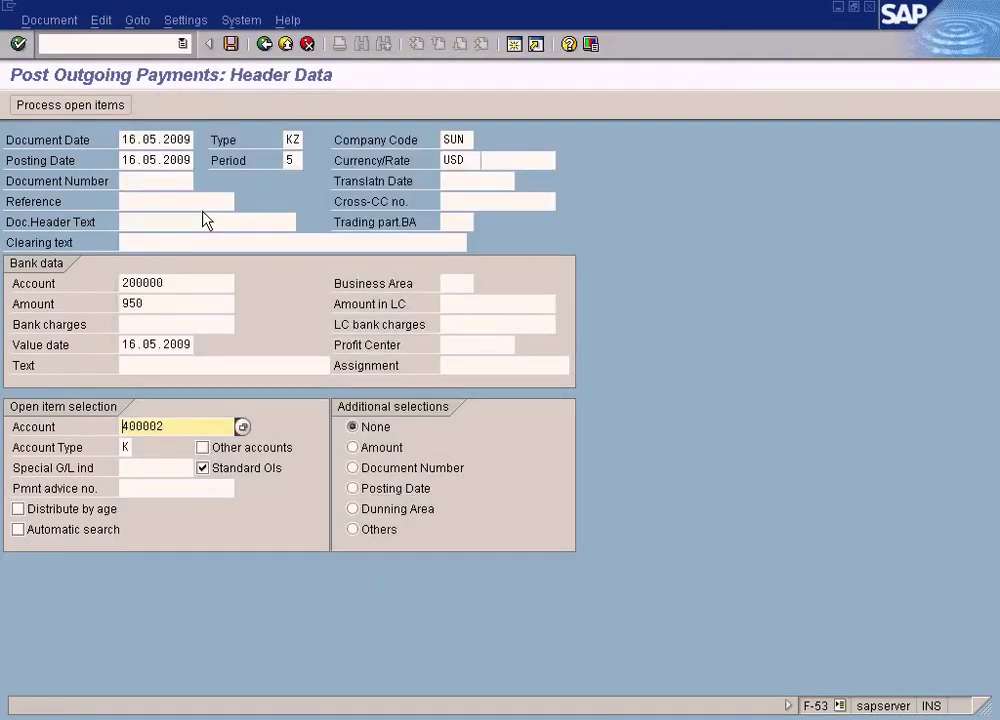
# - Process Vendor B's open items and assign the invoice dated in May, worth 1,000.00 USD, to the payment
pyautogui.click(88, 108)
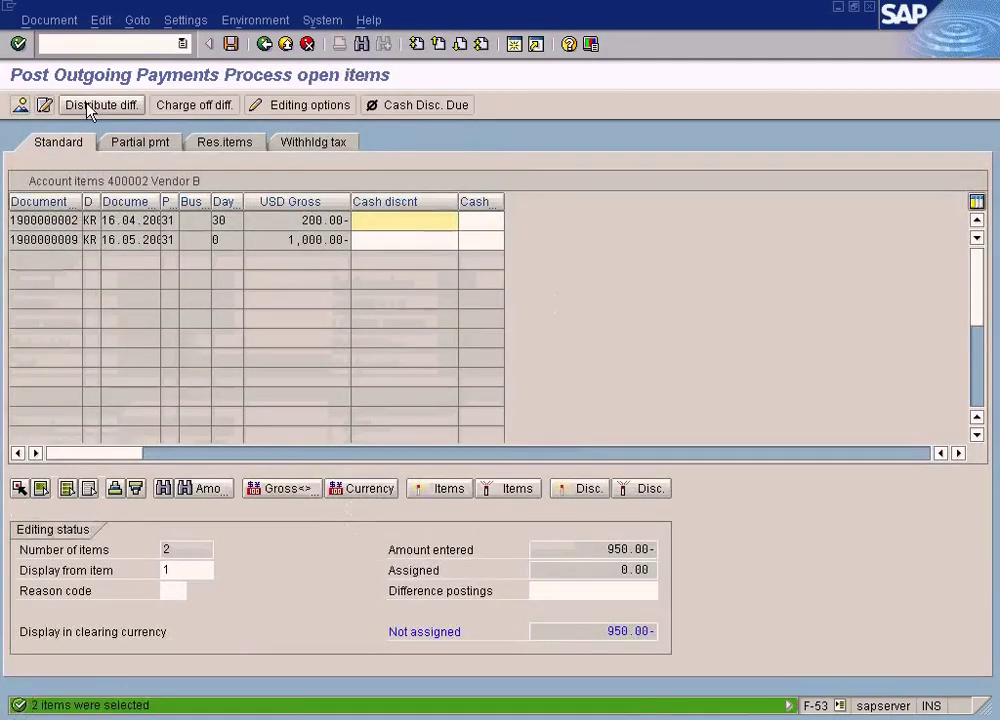
pyautogui.click(45, 240)
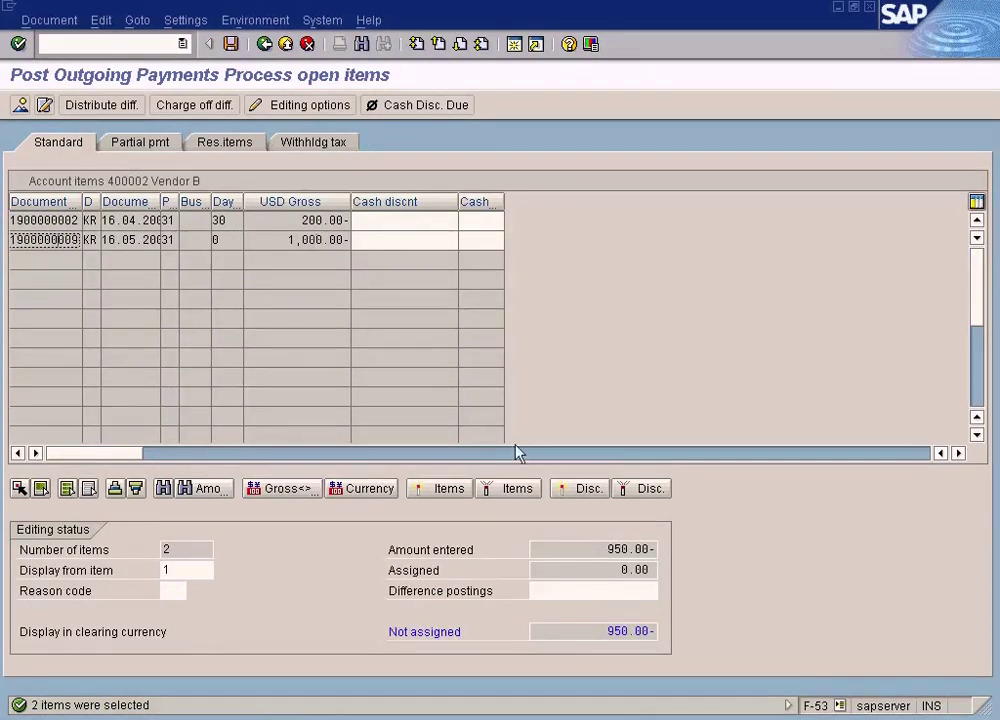
pyautogui.doubleClick(305, 241)
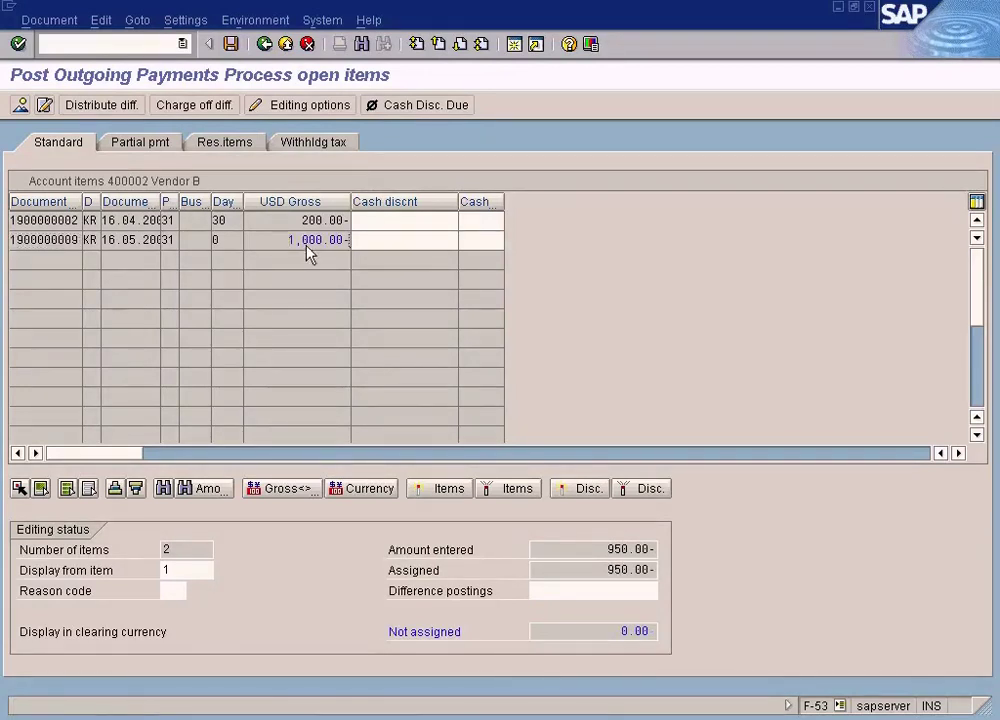
# - Set the Cash In Bank line item's due date to 16.05.2009 and simulate the outgoing payment
pyautogui.click(20, 104)
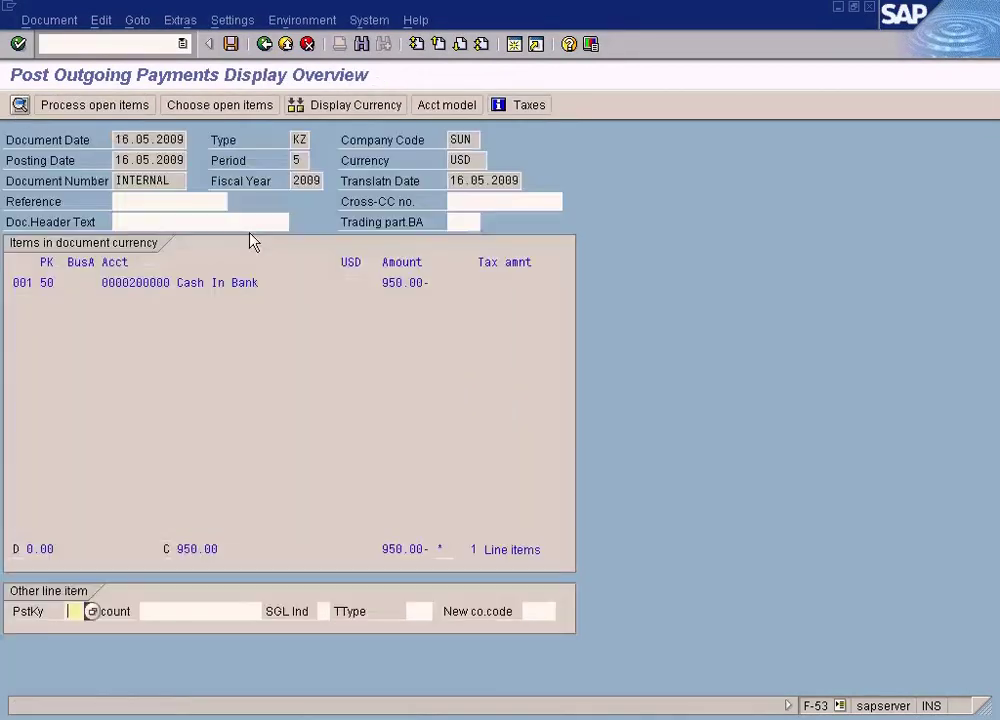
pyautogui.doubleClick(232, 287)
pyautogui.click(440, 325)
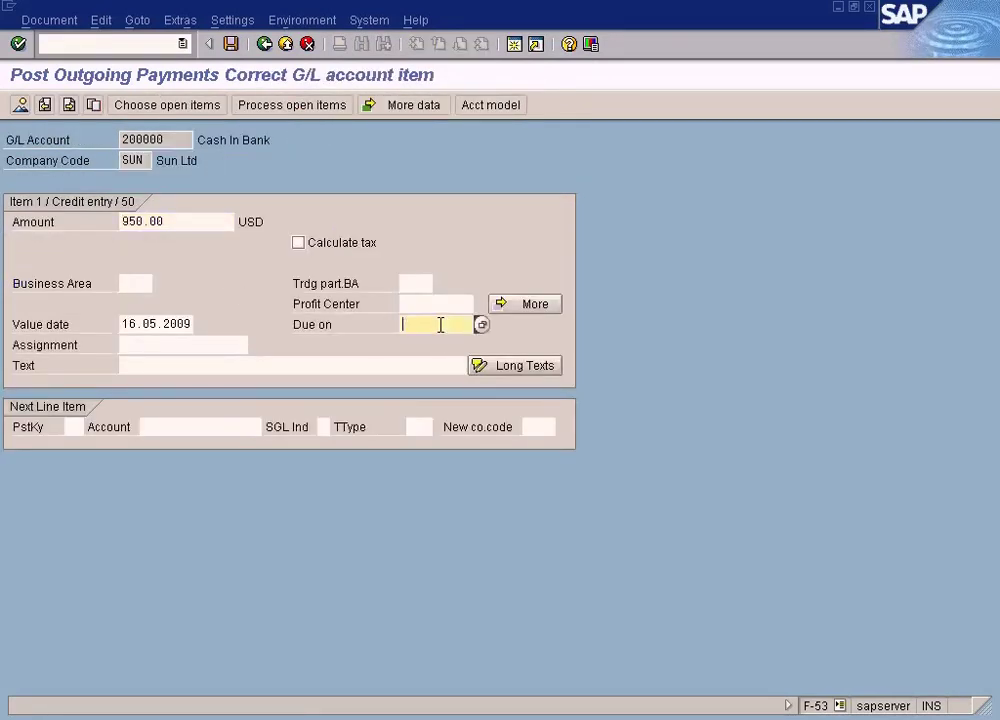
pyautogui.press('F4')
pyautogui.press('Return')
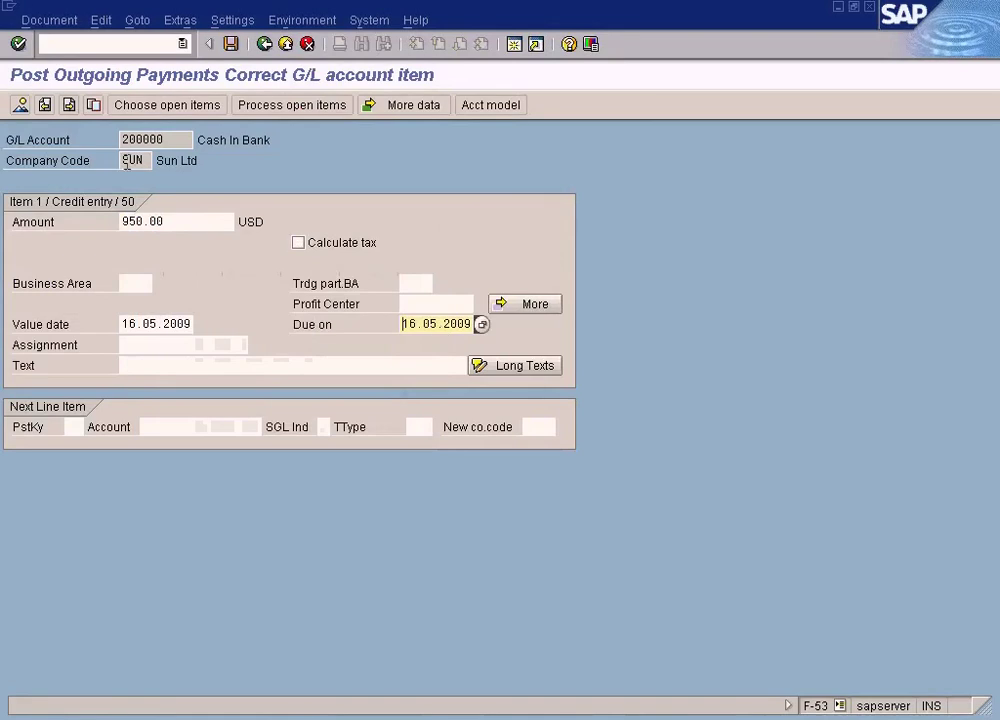
pyautogui.click(20, 105)
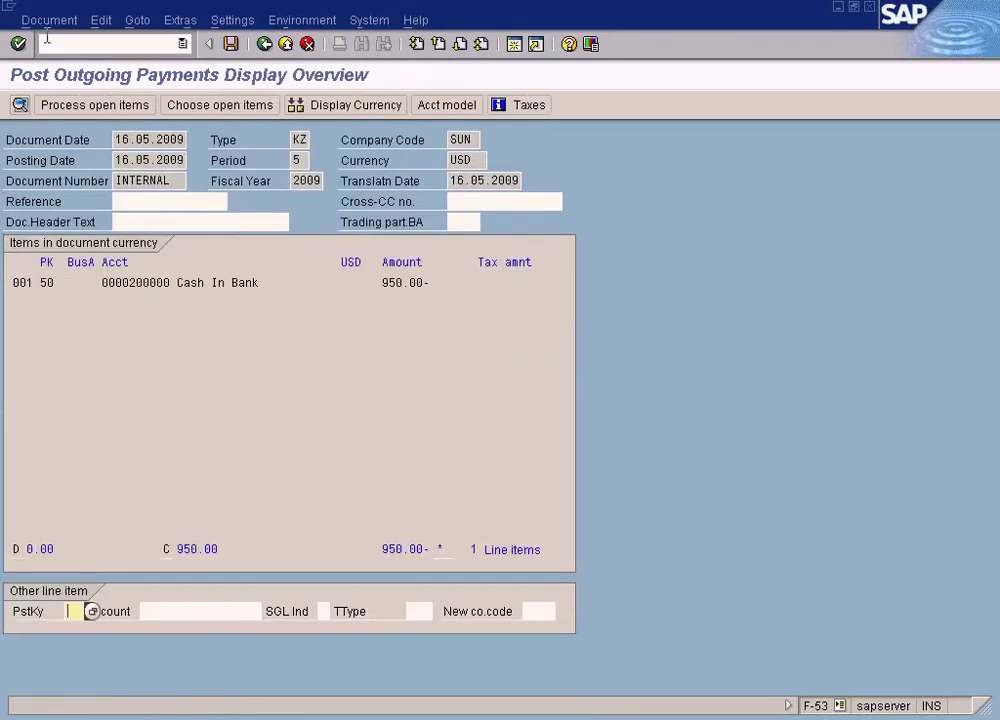
pyautogui.click(49, 20)
pyautogui.click(67, 108)
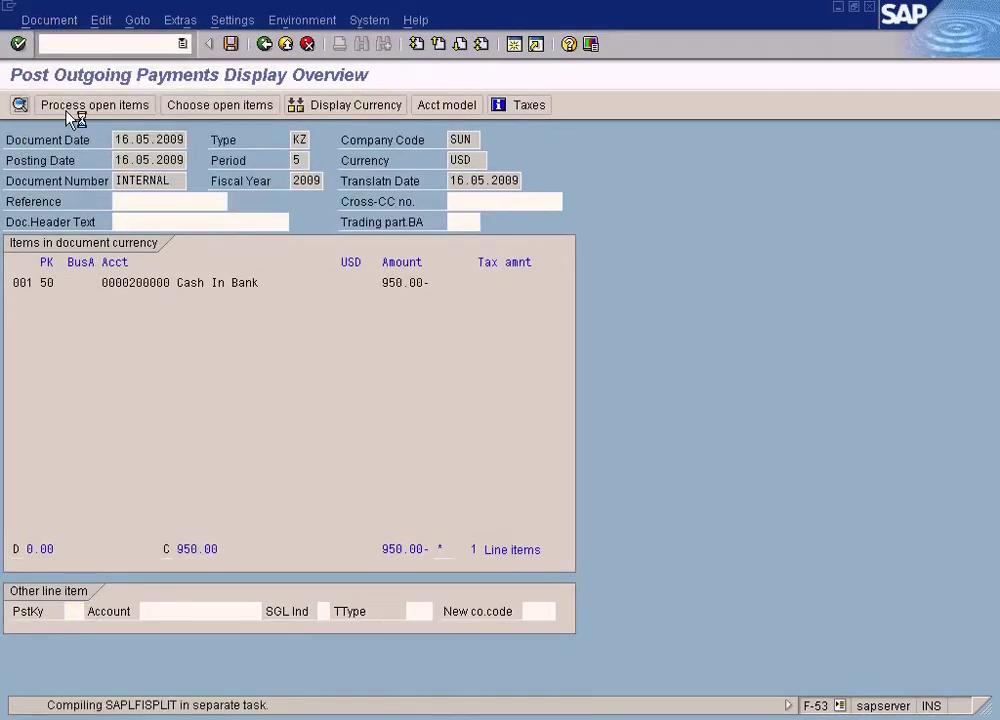
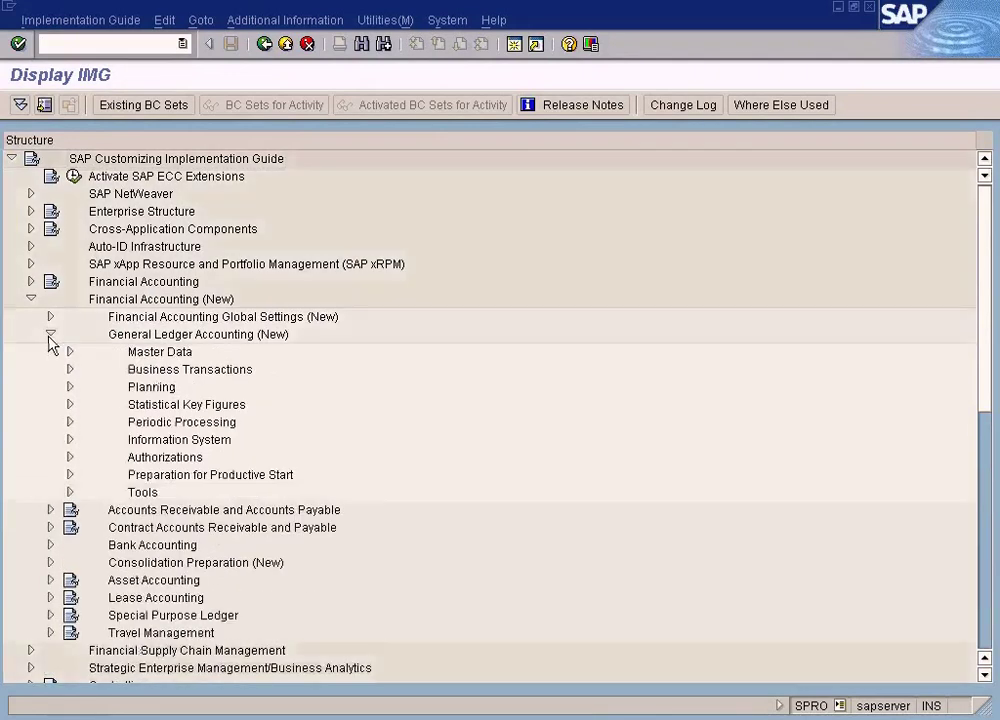
# - Open Define Accounts for Exchange Rate Differences in the implementation guide's Outgoing Payments Global Settings for chart of accounts SUN
pyautogui.click(50, 352)
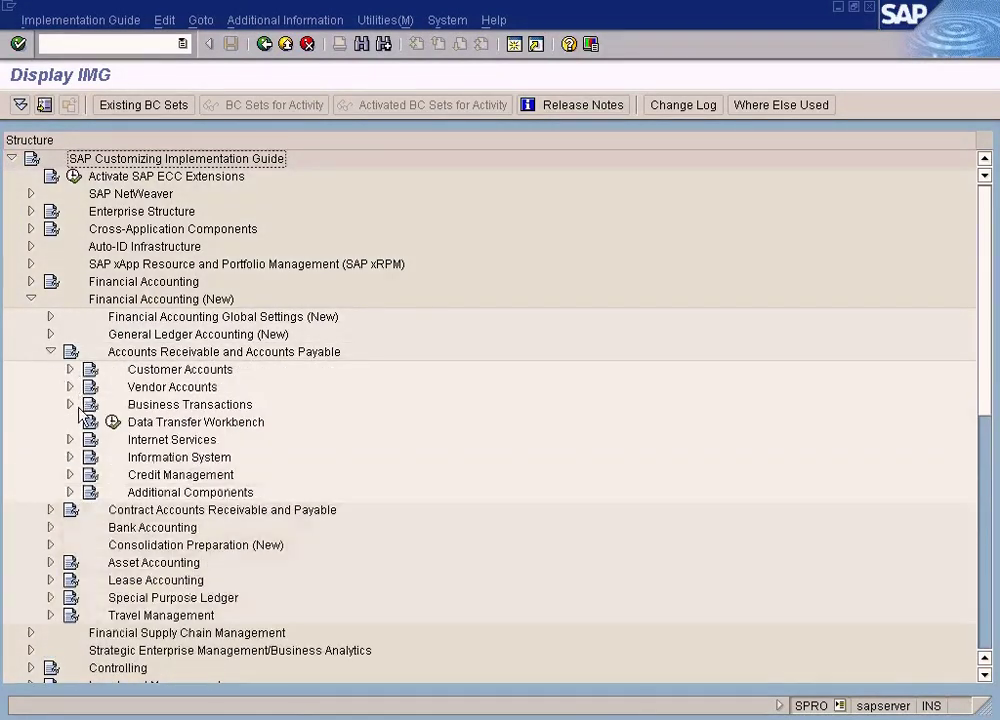
pyautogui.click(70, 404)
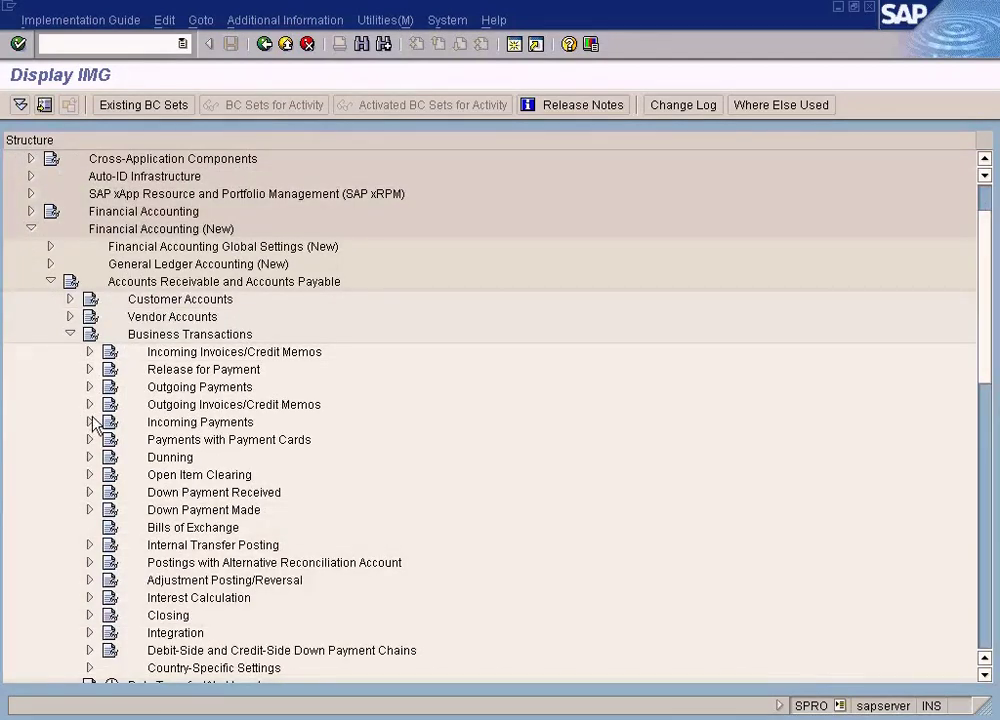
pyautogui.click(89, 387)
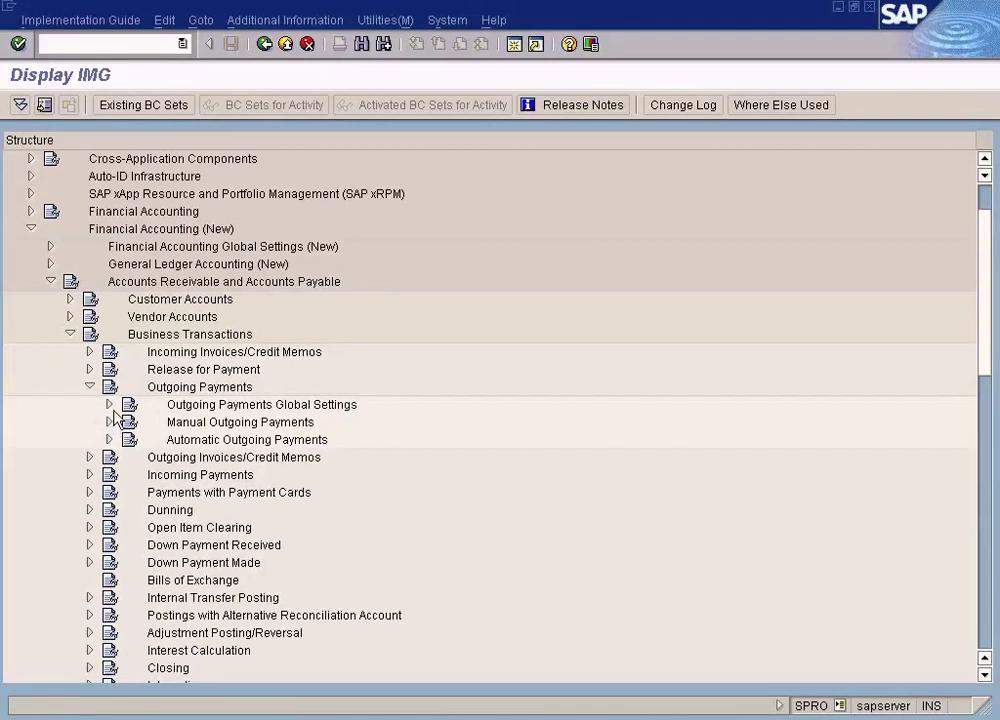
pyautogui.click(111, 406)
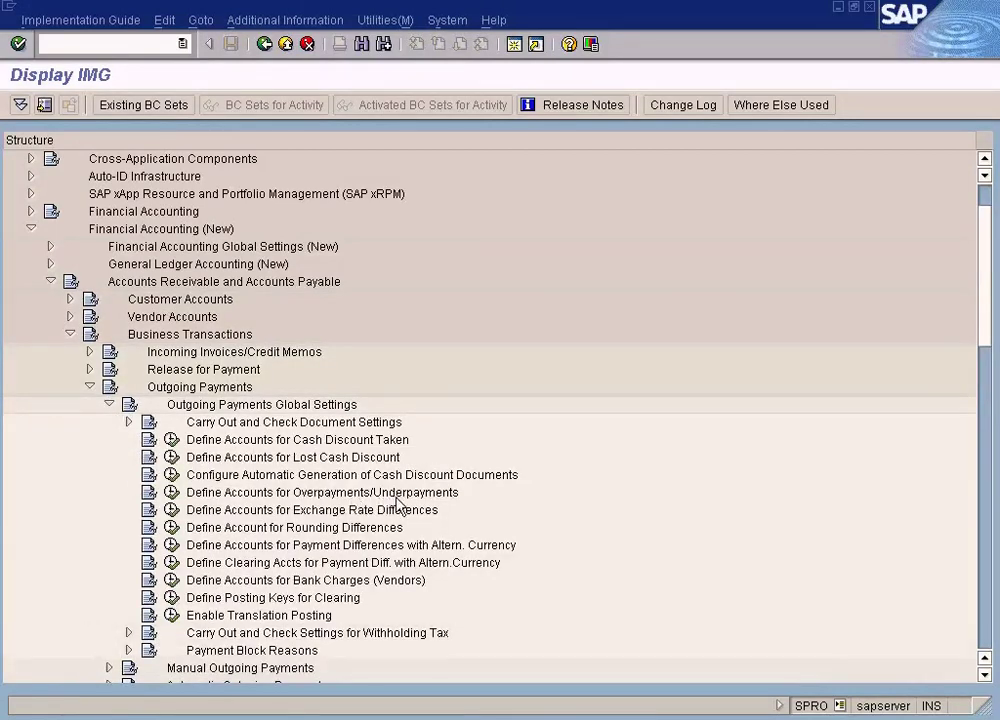
pyautogui.click(340, 510)
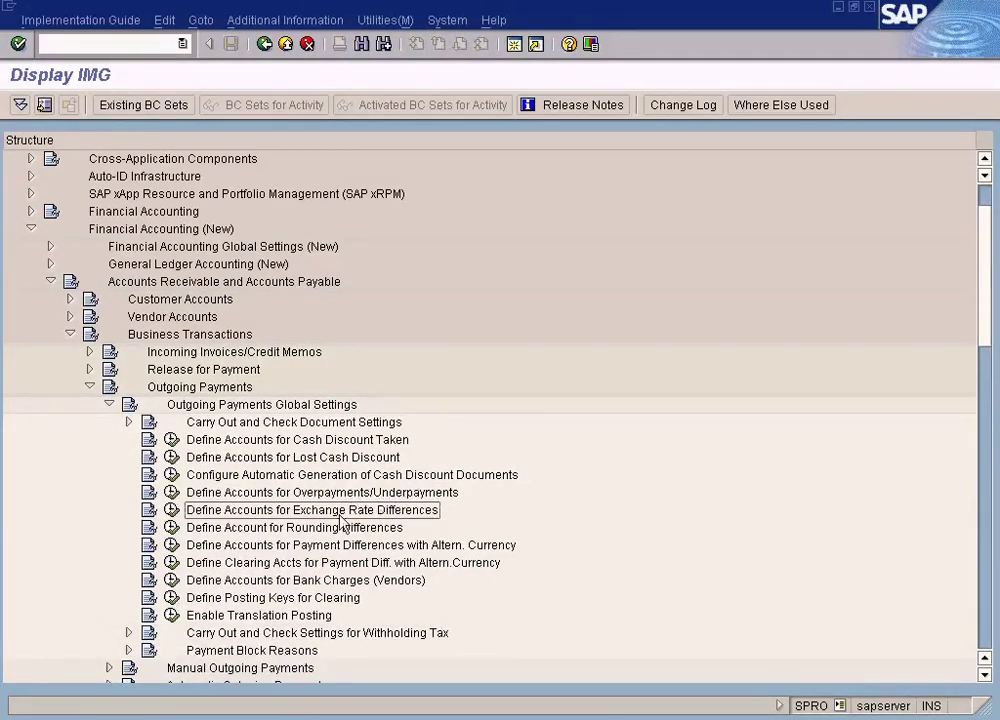
pyautogui.click(172, 511)
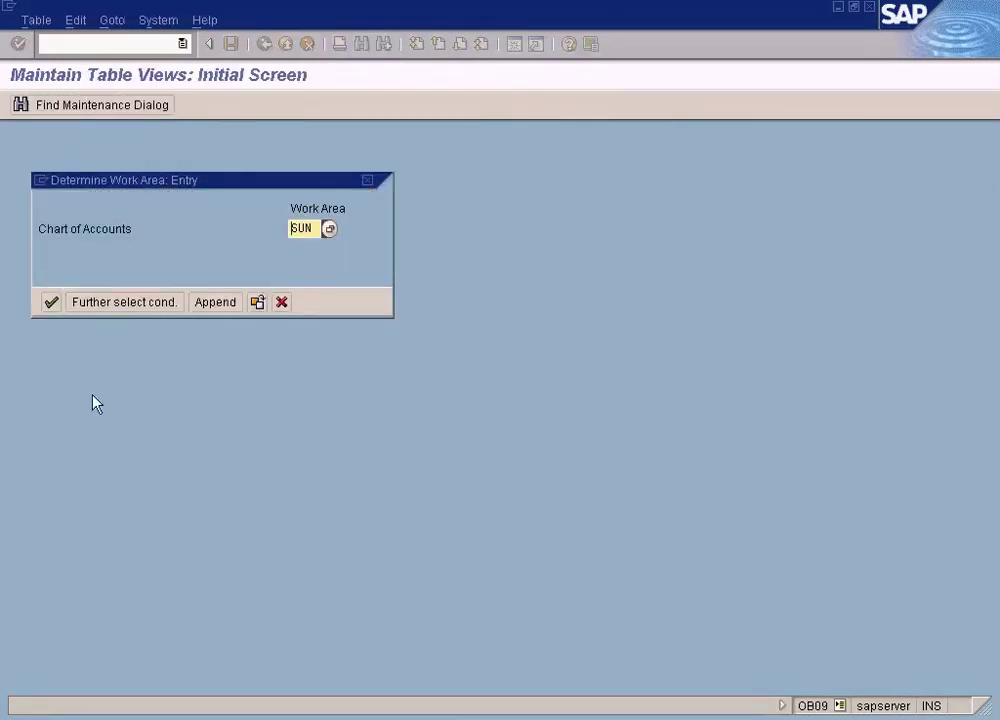
pyautogui.click(51, 303)
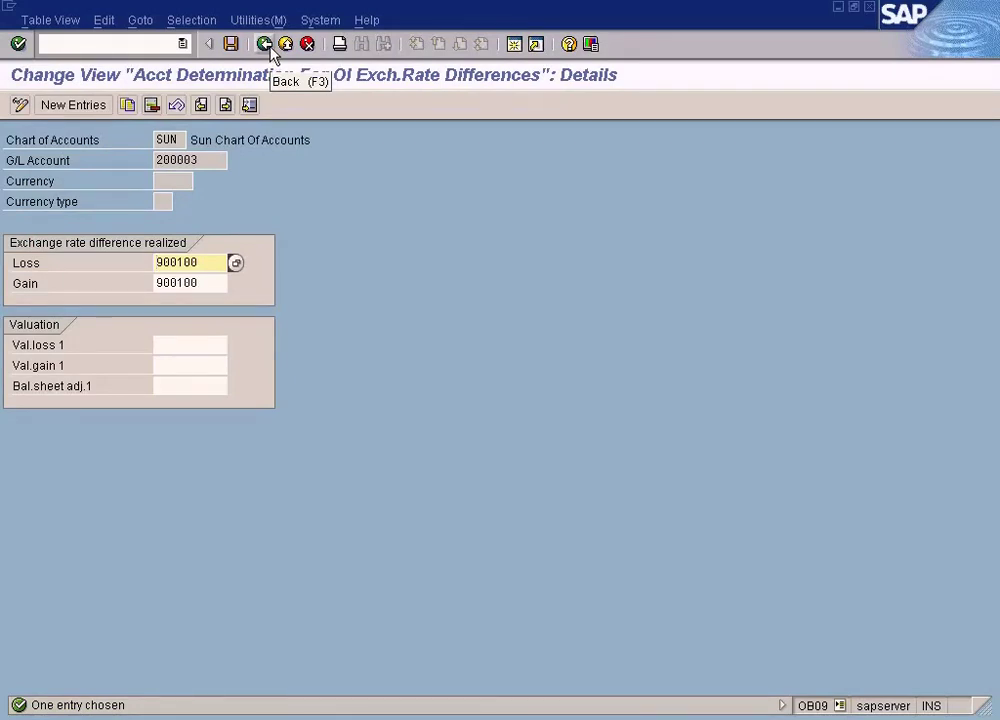
# - Review the G/L account and the realized loss and gain accounts in the existing exchange rate difference entry
pyautogui.click(205, 159)
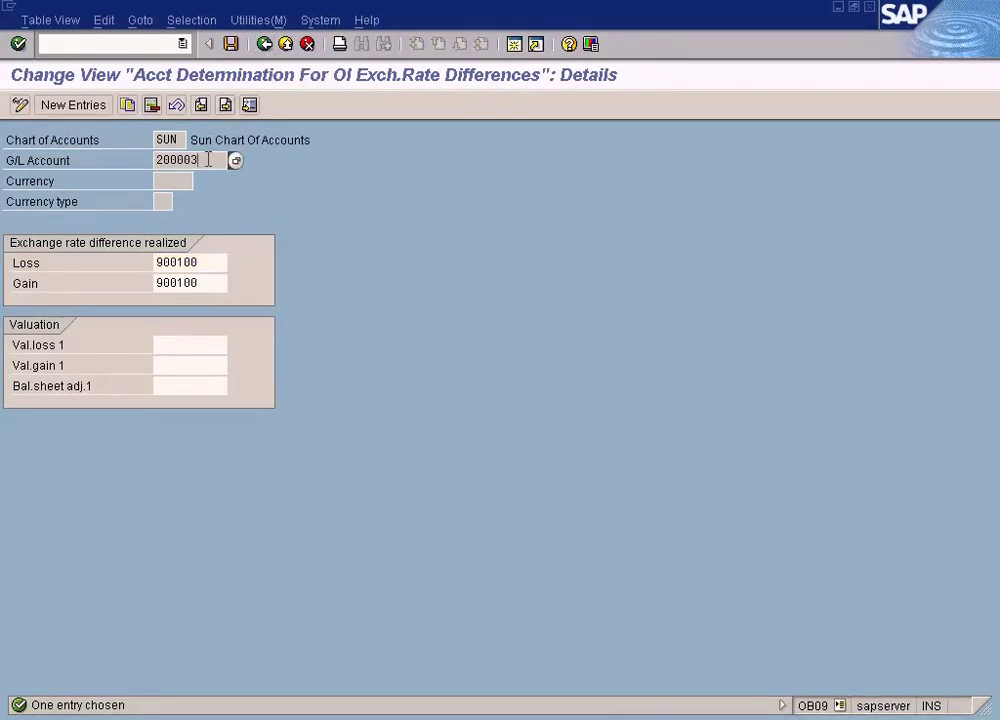
pyautogui.doubleClick(213, 159)
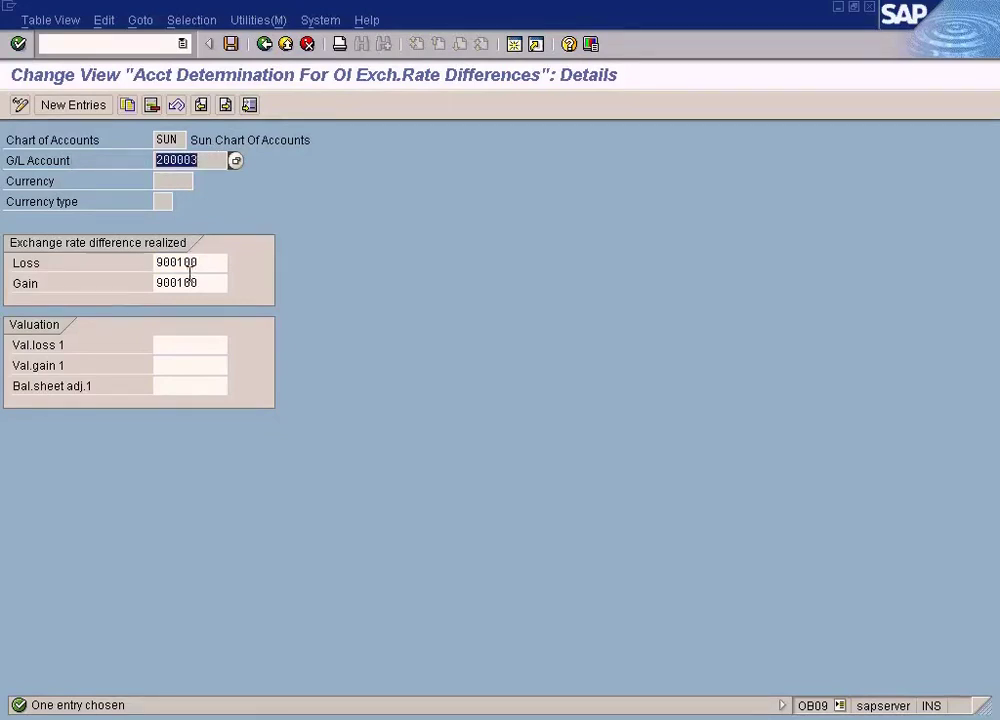
pyautogui.click(191, 263)
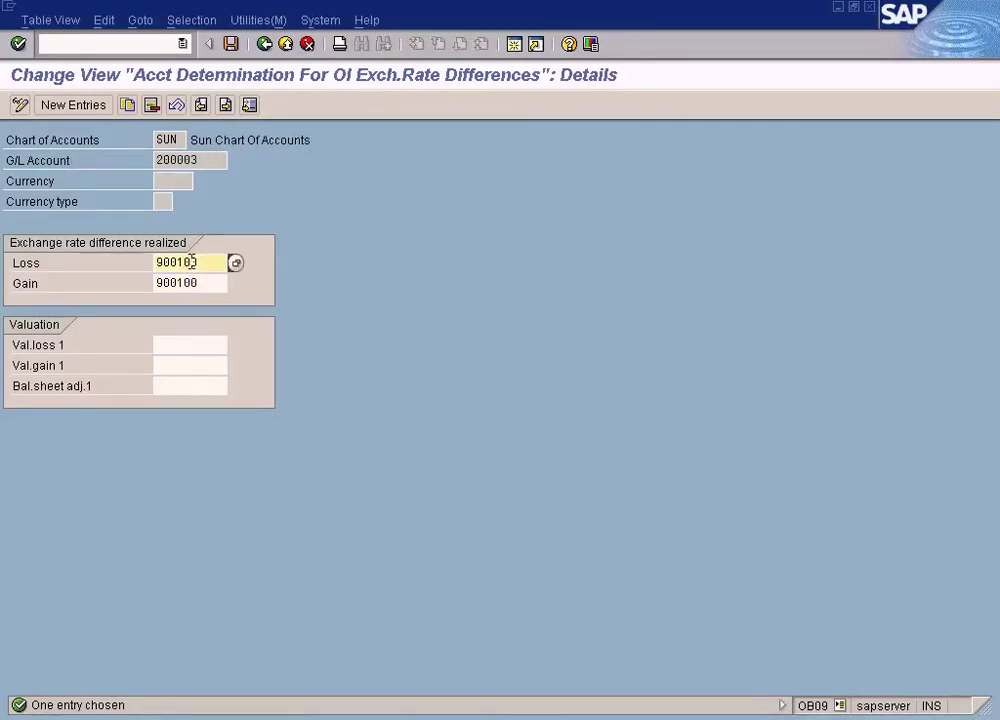
pyautogui.click(192, 282)
pyautogui.click(195, 262)
# - Look up G/L account 200003 in company code SUN, then recheck the entry's realized loss and gain accounts
pyautogui.moveTo(203, 160); pyautogui.dragTo(141, 159)
pyautogui.hotkey('ctrl', 'c')
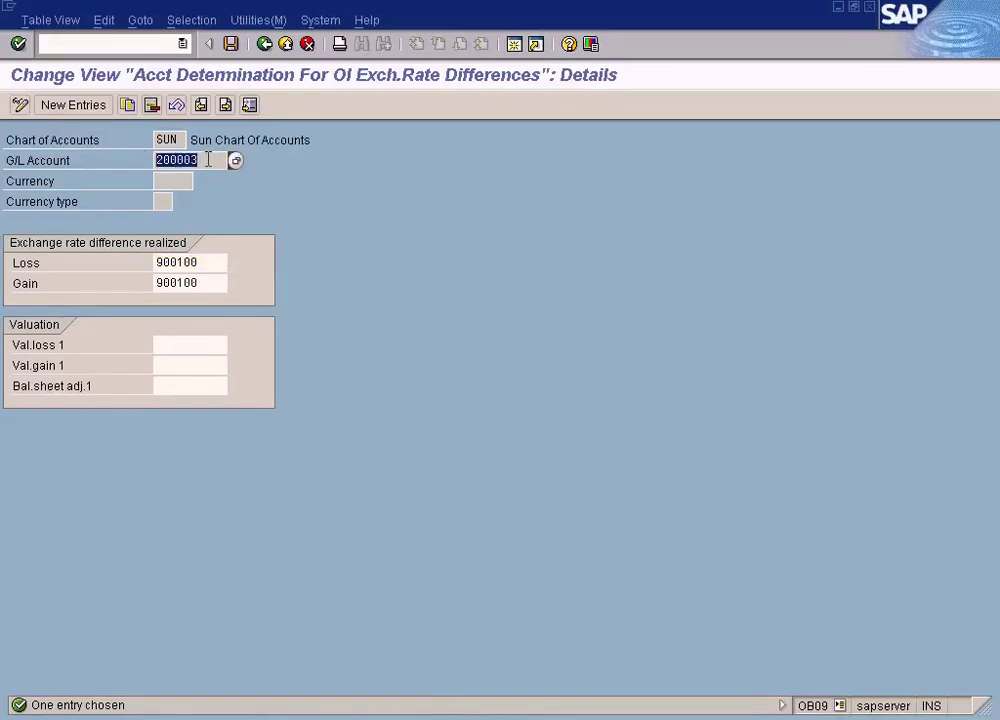
pyautogui.click(235, 160)
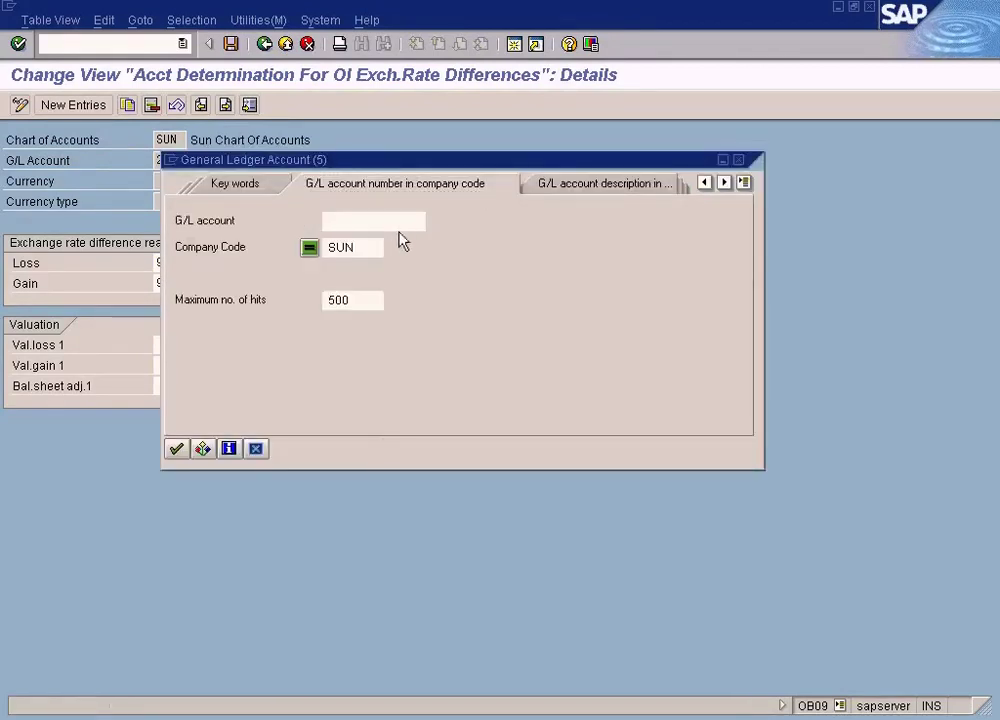
pyautogui.hotkey('ctrl', 'v')
pyautogui.press('Return')
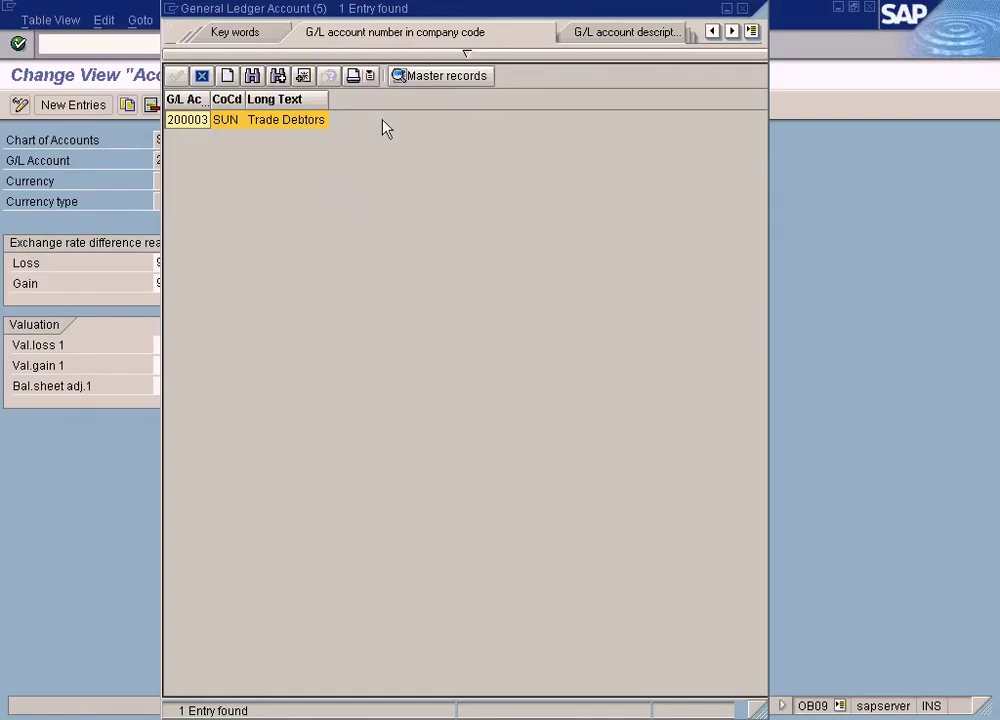
pyautogui.click(742, 9)
pyautogui.click(183, 262)
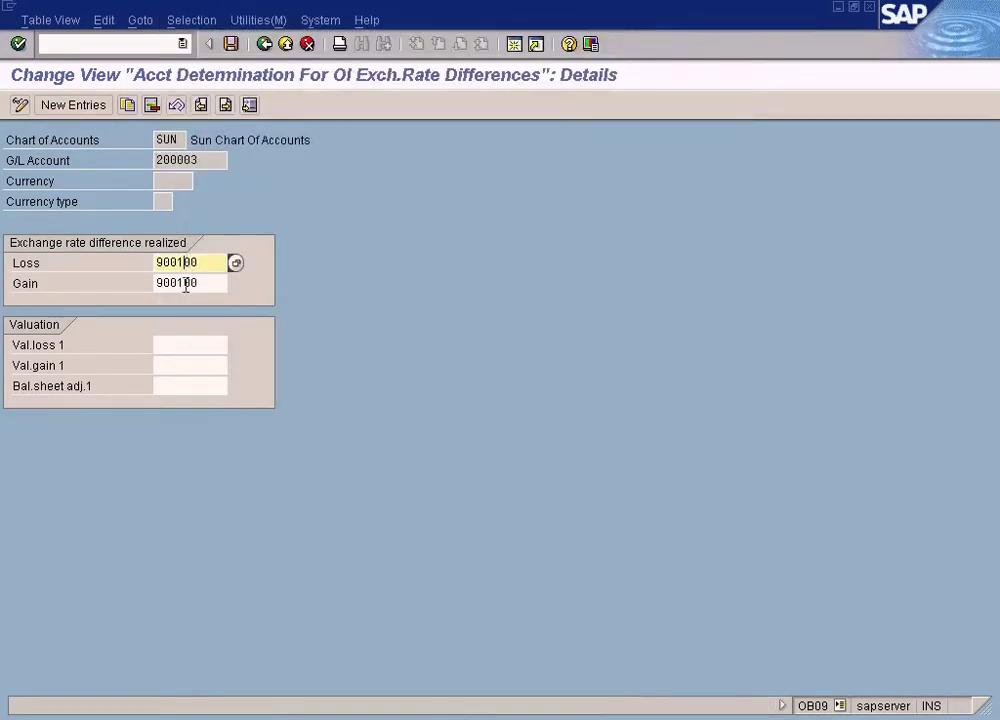
pyautogui.click(185, 287)
pyautogui.click(190, 263)
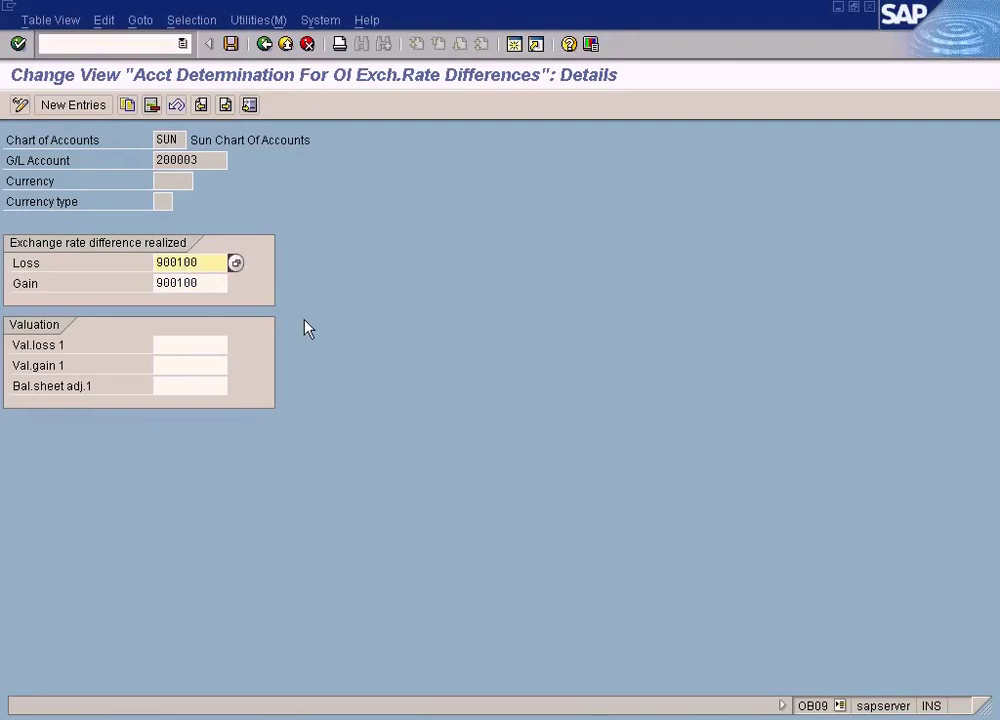
# - Start a new exchange rate difference entry for G/L account 400001, Trade Creditors
pyautogui.click(81, 110)
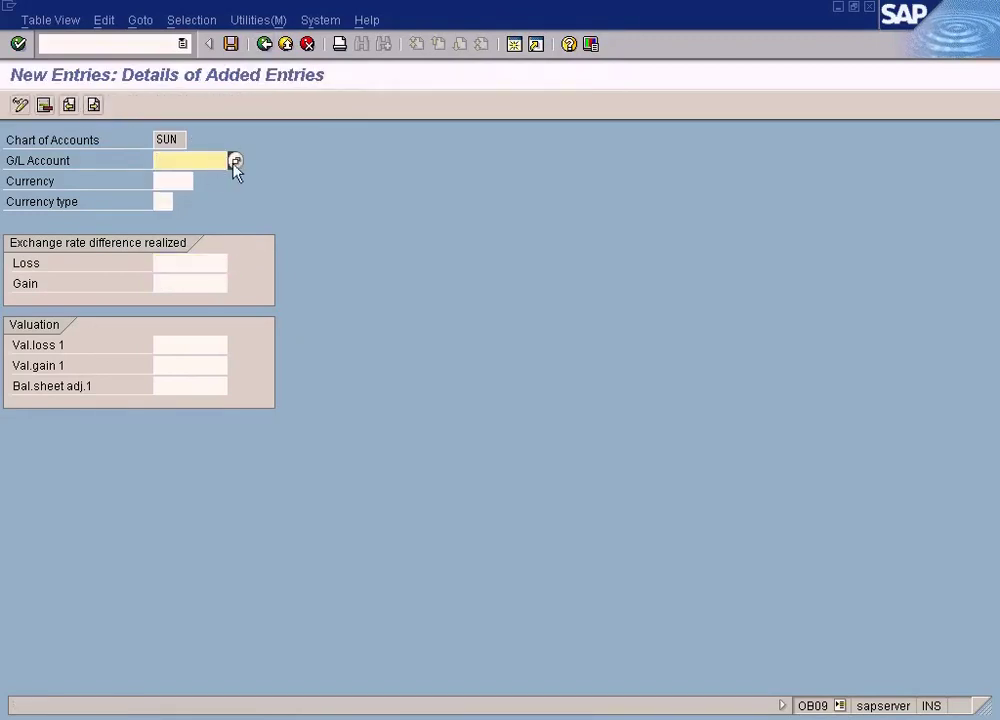
pyautogui.click(235, 161)
pyautogui.click(175, 449)
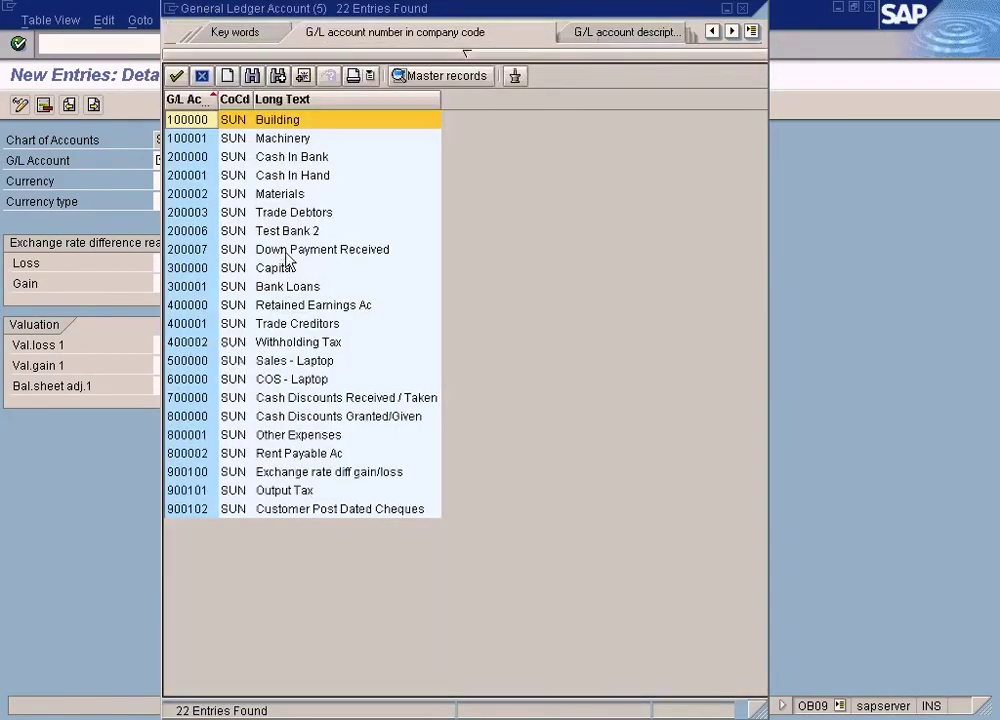
pyautogui.click(292, 324)
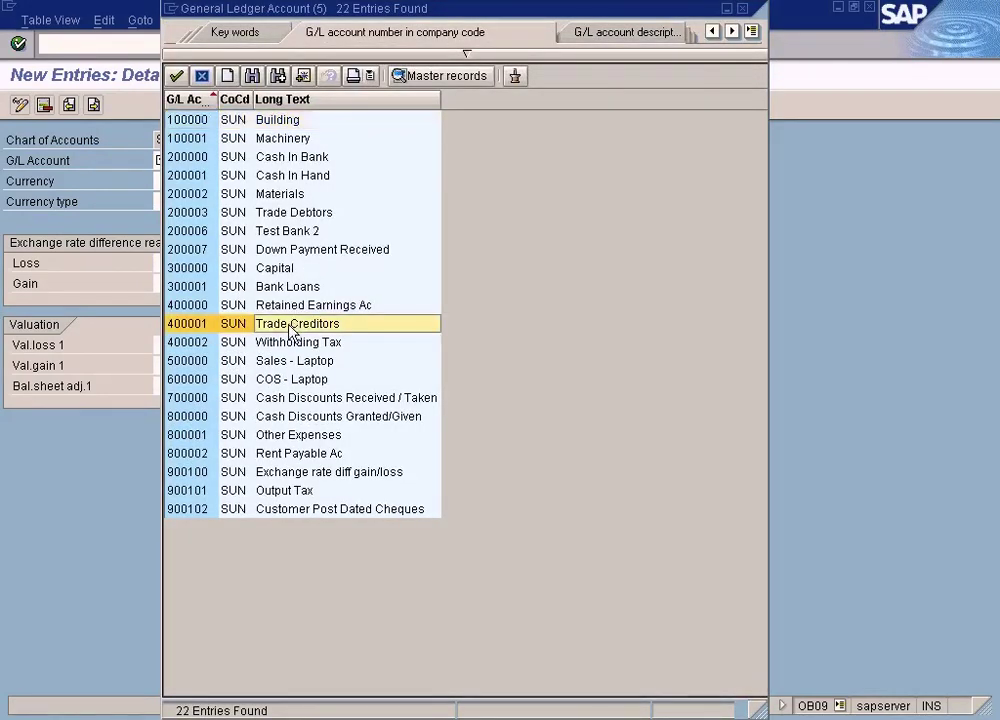
pyautogui.doubleClick(290, 327)
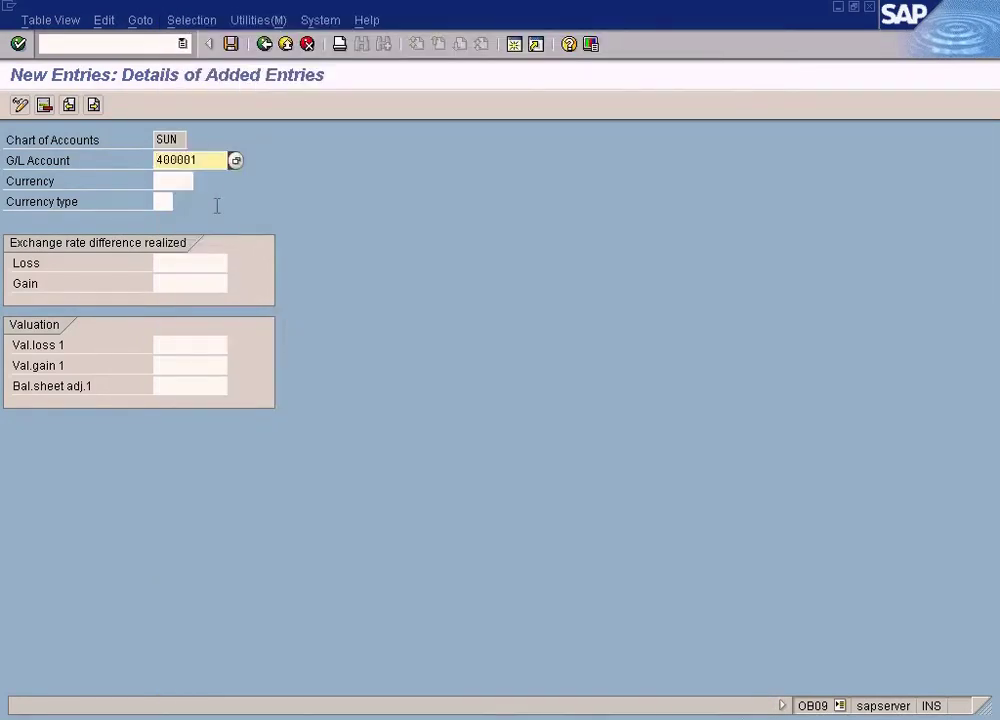
pyautogui.hotkey('alt', 'Tab')
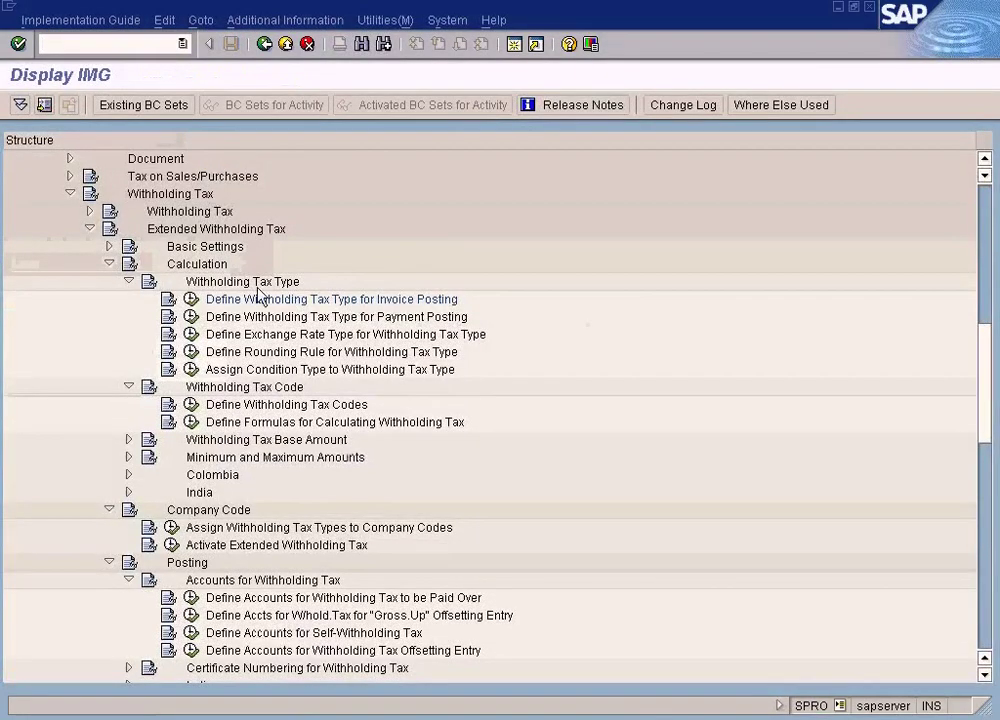
pyautogui.hotkey('alt', 'Tab')
pyautogui.press('Tab')
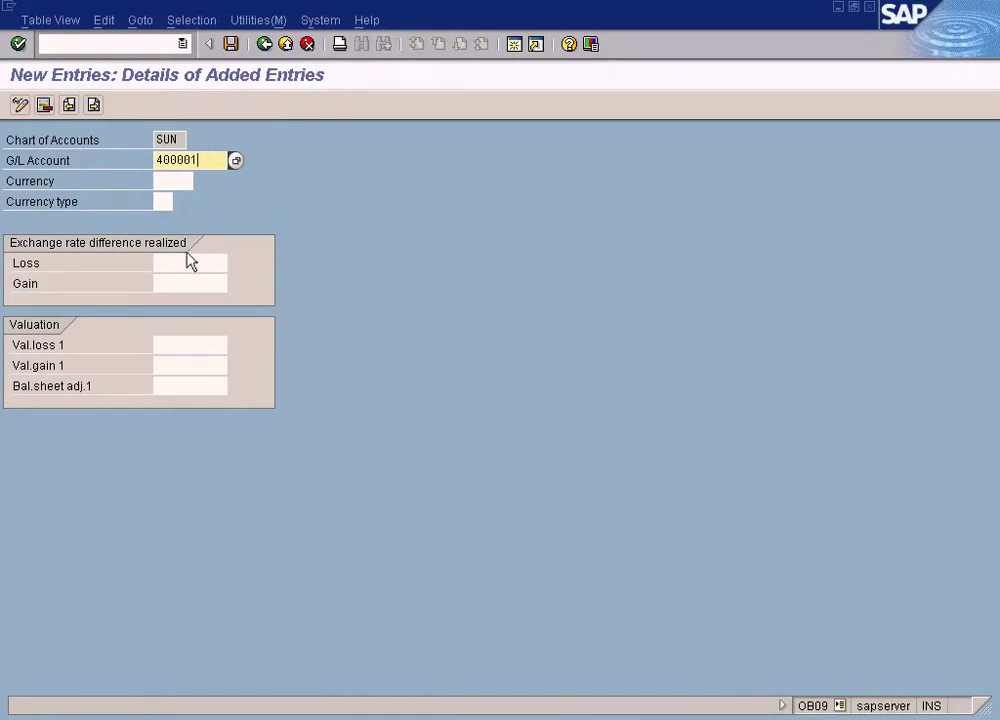
# - Set the realized exchange rate loss account to 900100, Exchange rate diff gain/loss, from the accounts of company code SUN
pyautogui.click(187, 262)
pyautogui.click(235, 262)
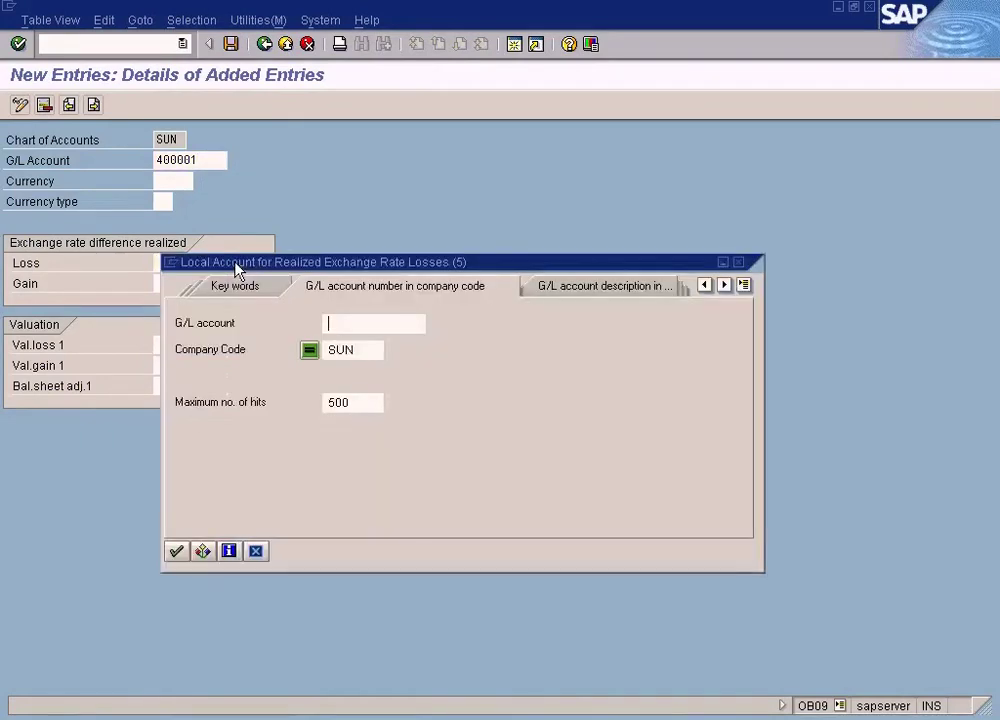
pyautogui.click(175, 551)
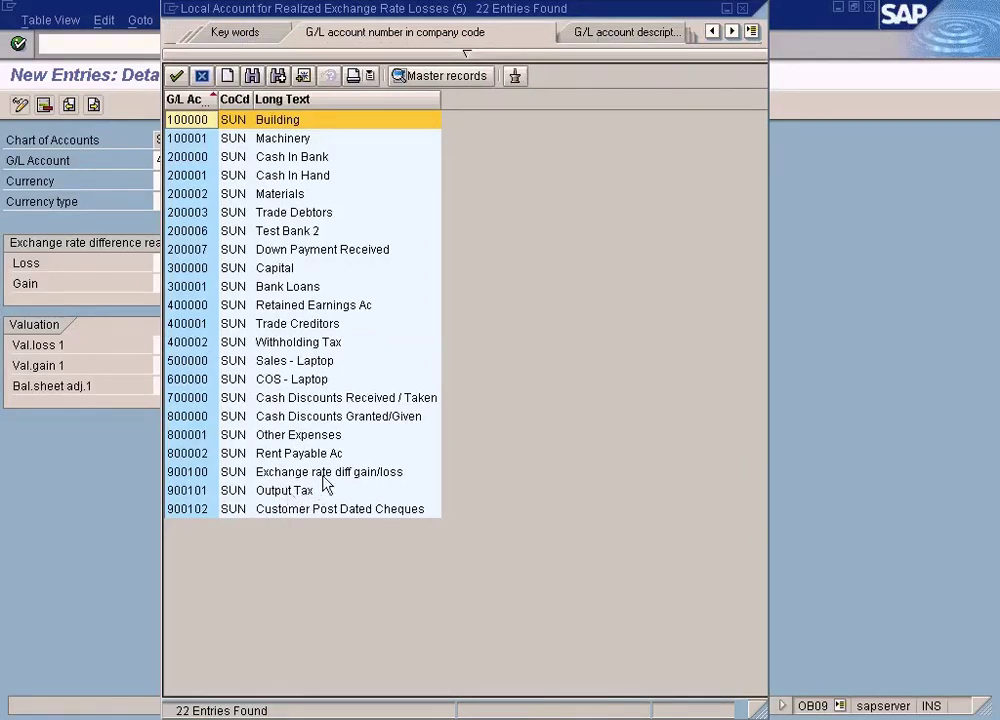
pyautogui.click(323, 475)
pyautogui.doubleClick(323, 478)
# - Copy account 900100 into the realized gain account, save the new entry and return to the implementation guide
pyautogui.moveTo(208, 263); pyautogui.dragTo(112, 263)
pyautogui.hotkey('ctrl', 'c')
pyautogui.click(190, 283)
pyautogui.hotkey('ctrl', 'v')
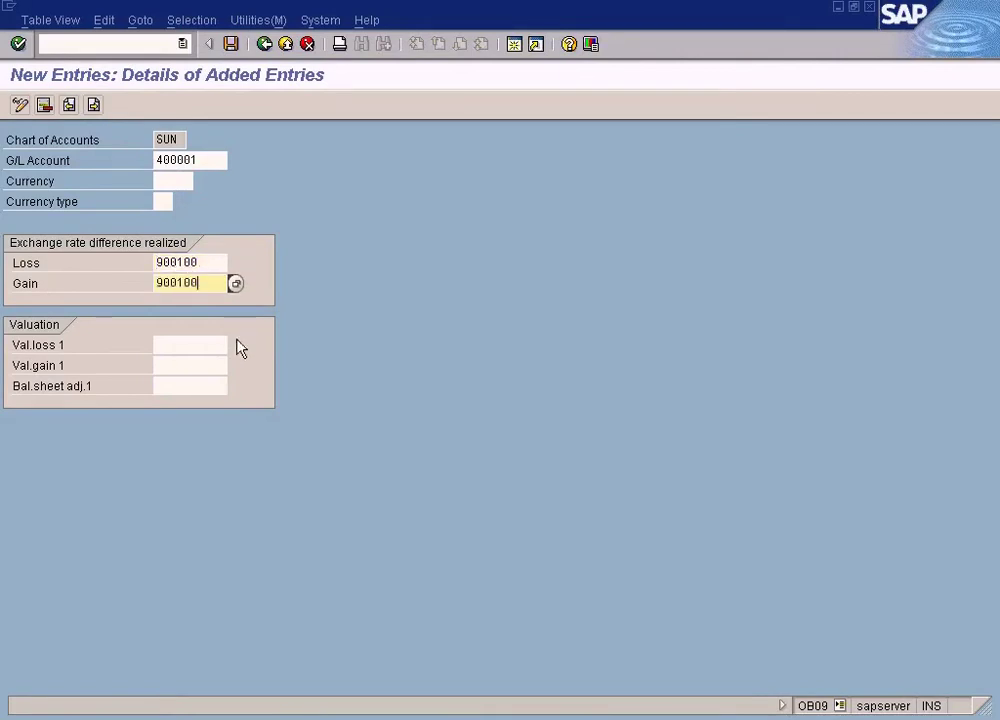
pyautogui.click(231, 46)
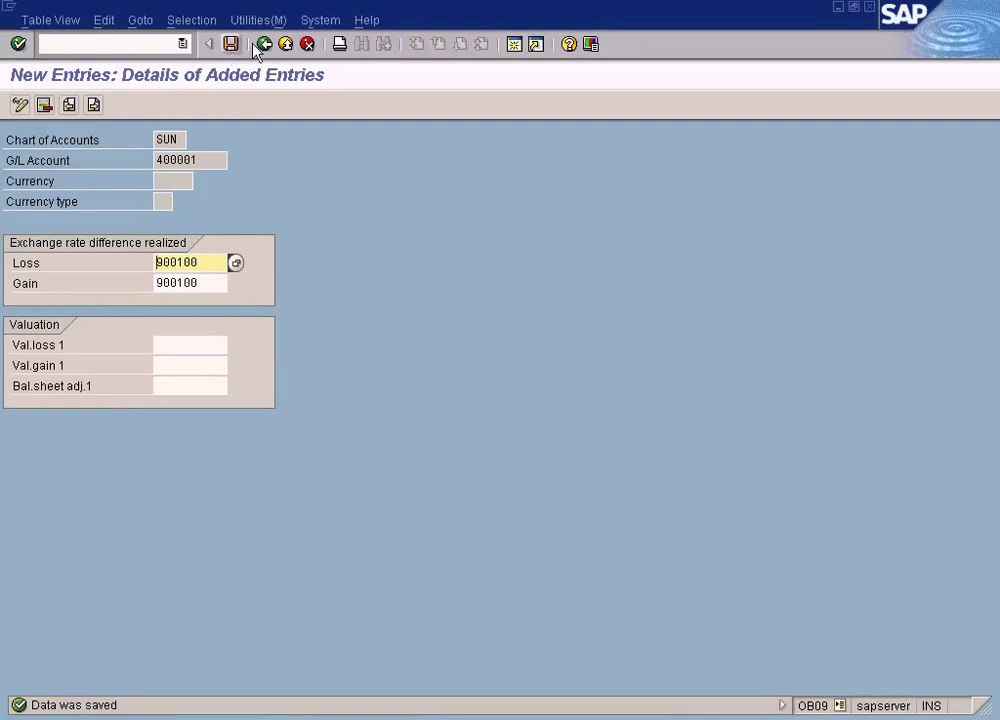
pyautogui.click(264, 44)
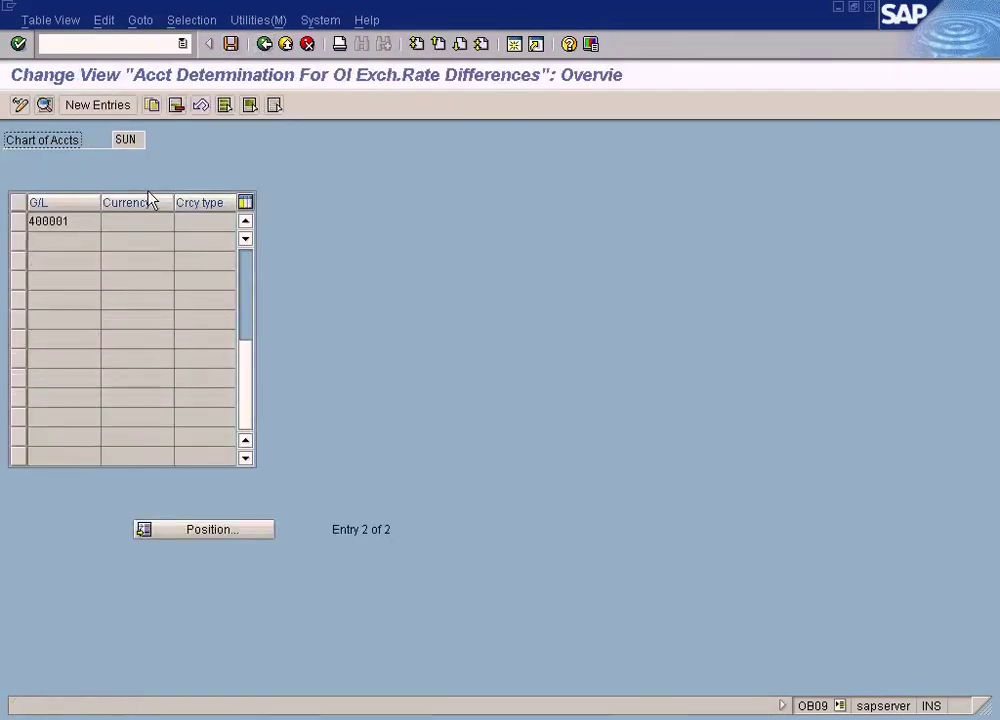
pyautogui.click(264, 44)
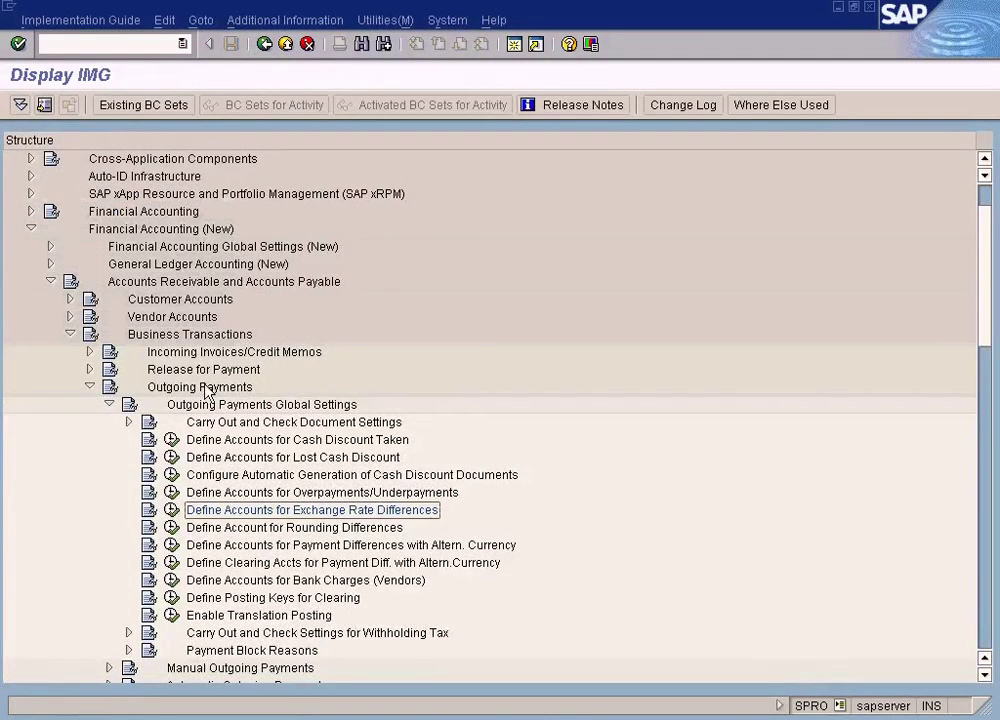
# - Reopen the exchange rate difference accounts for chart of accounts SUN and review the entries for 200003 and 400001
pyautogui.click(172, 510)
pyautogui.click(51, 303)
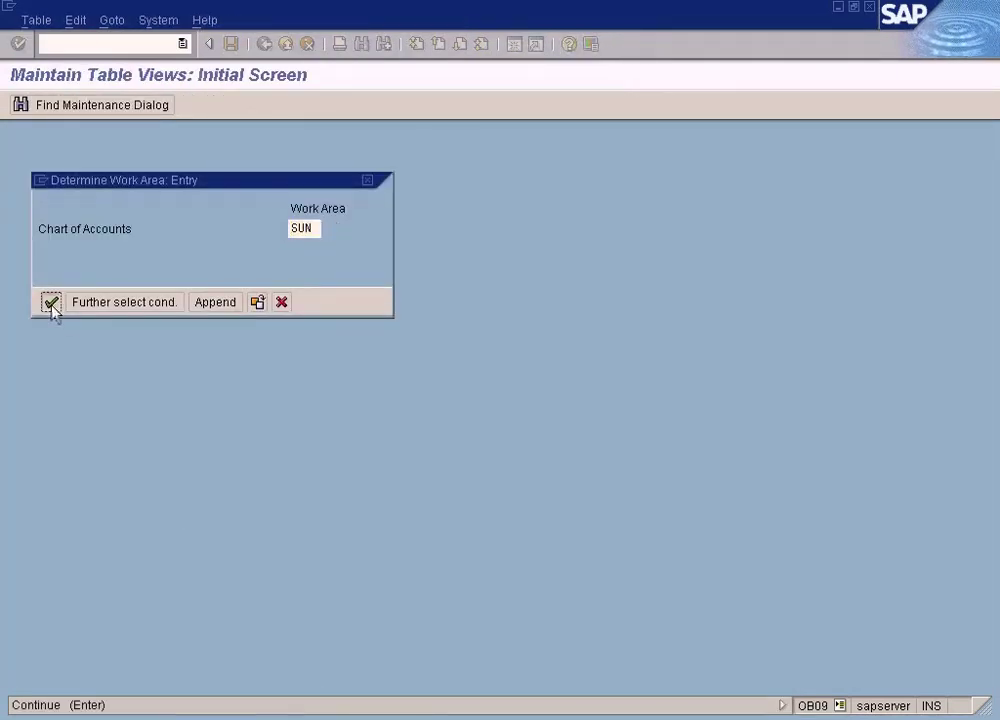
pyautogui.click(74, 221)
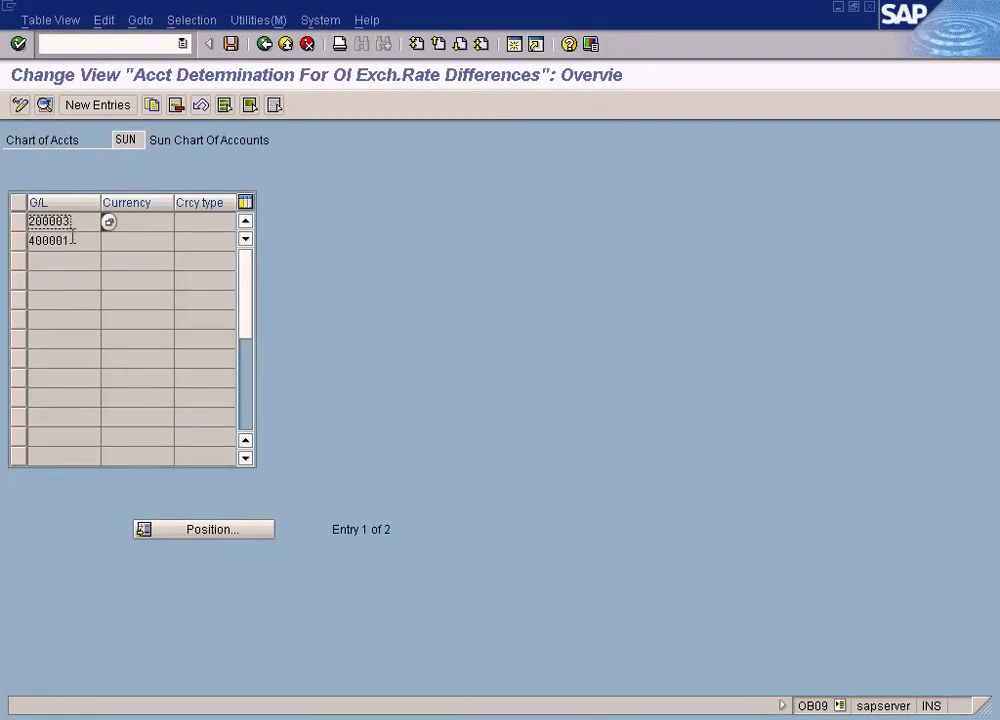
pyautogui.doubleClick(76, 221)
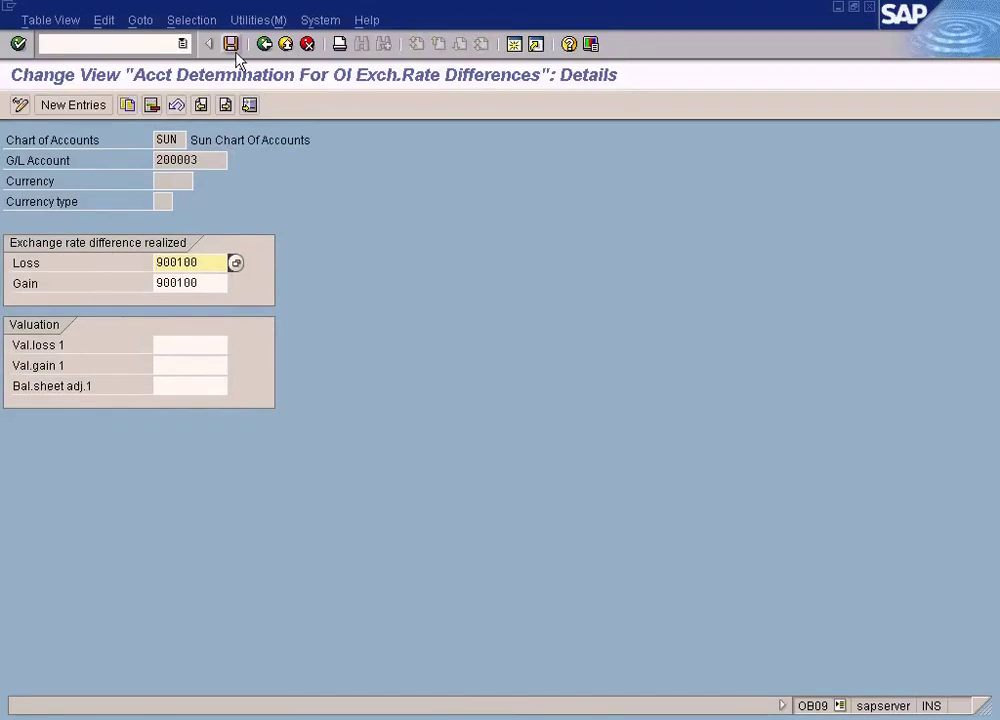
pyautogui.click(264, 44)
pyautogui.click(70, 239)
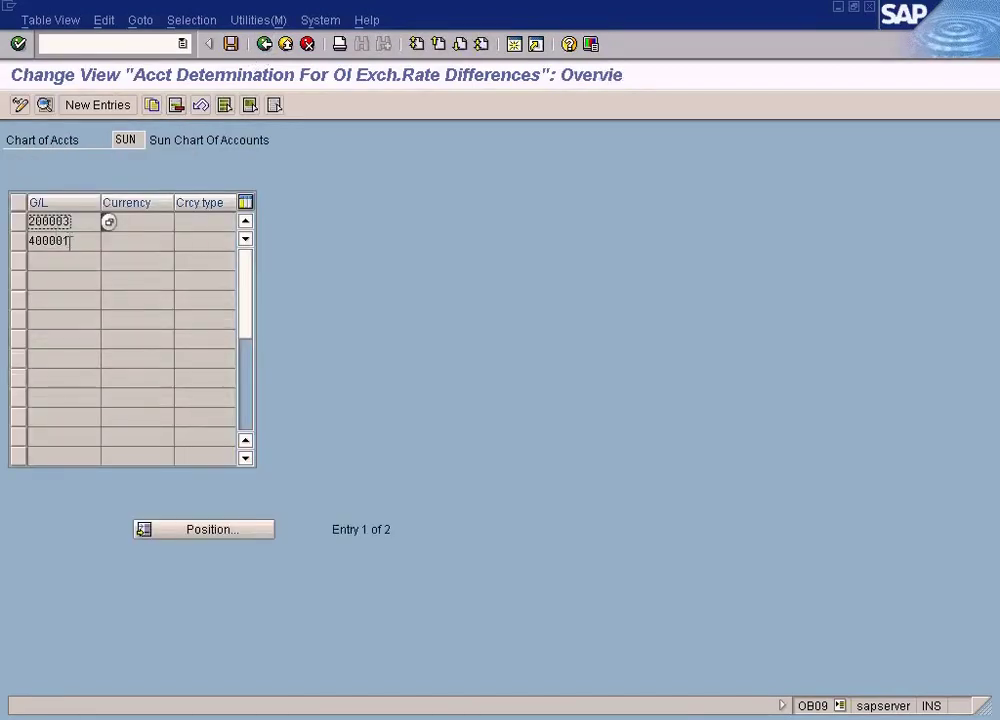
pyautogui.doubleClick(70, 240)
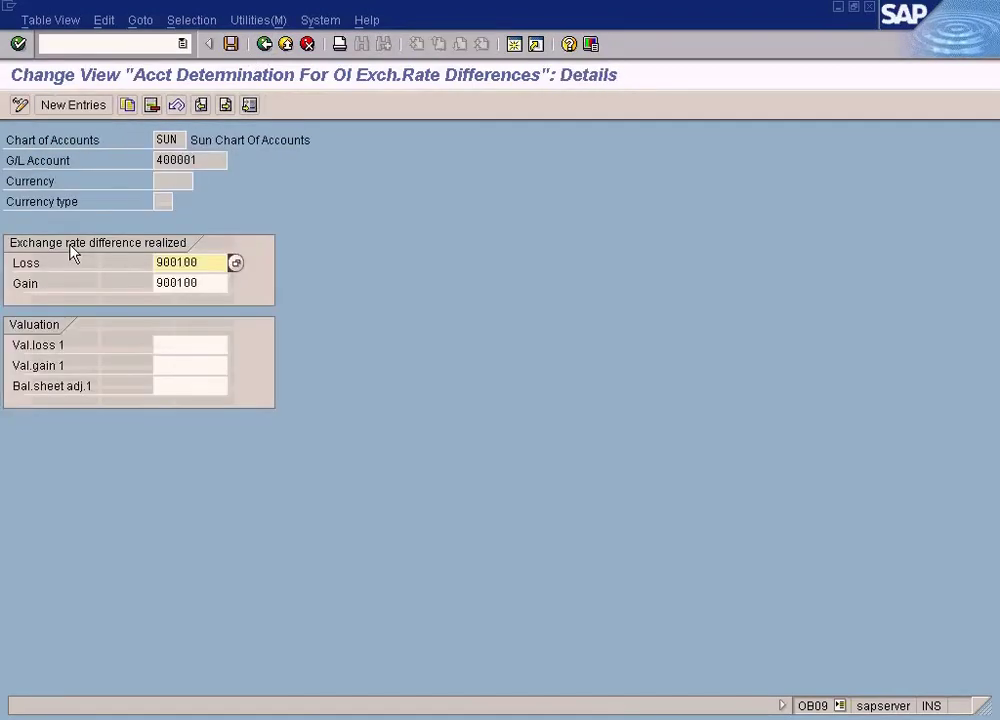
pyautogui.click(264, 44)
pyautogui.click(264, 44)
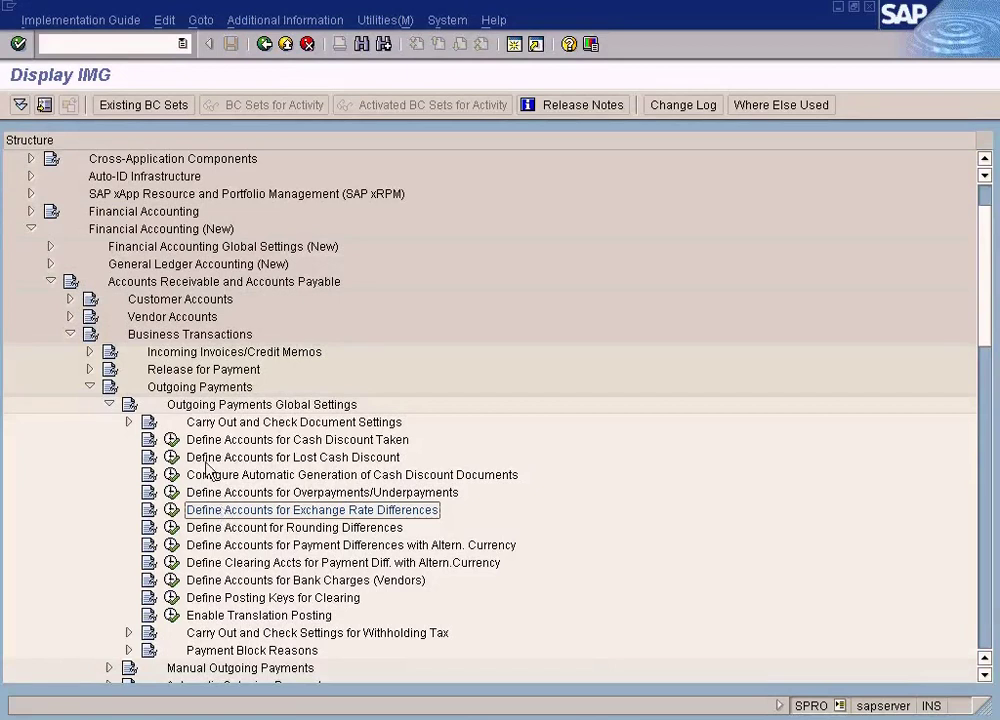
# - Trace the implementation guide path from Financial Accounting (New) down to Define Accounts for Exchange Rate Differences
pyautogui.click(147, 231)
pyautogui.click(155, 283)
pyautogui.click(168, 335)
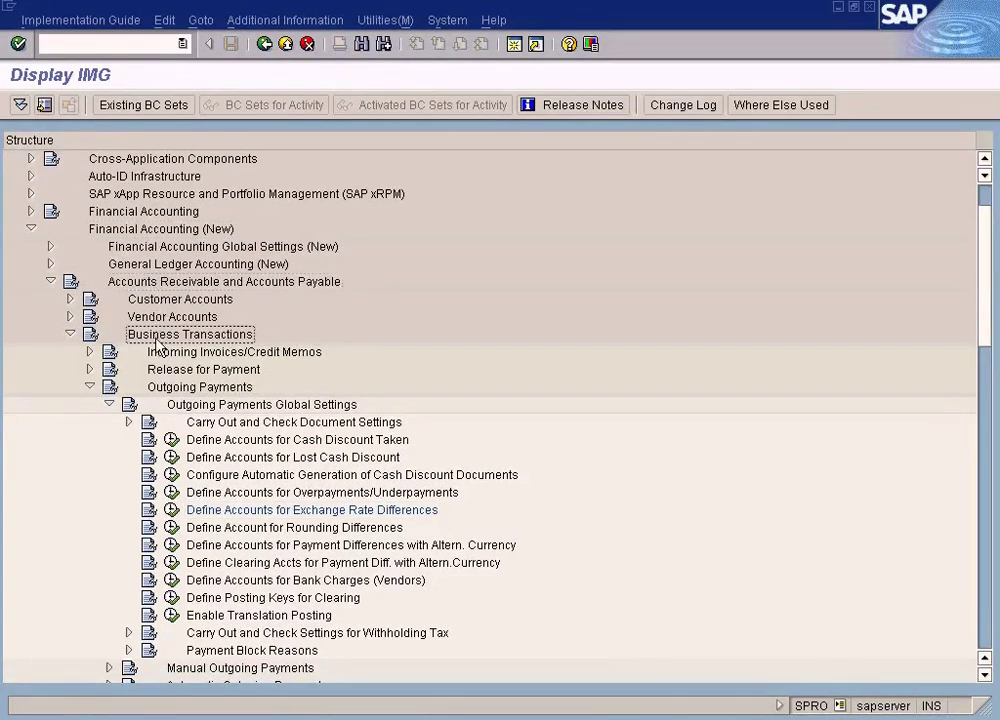
pyautogui.click(179, 390)
pyautogui.click(200, 406)
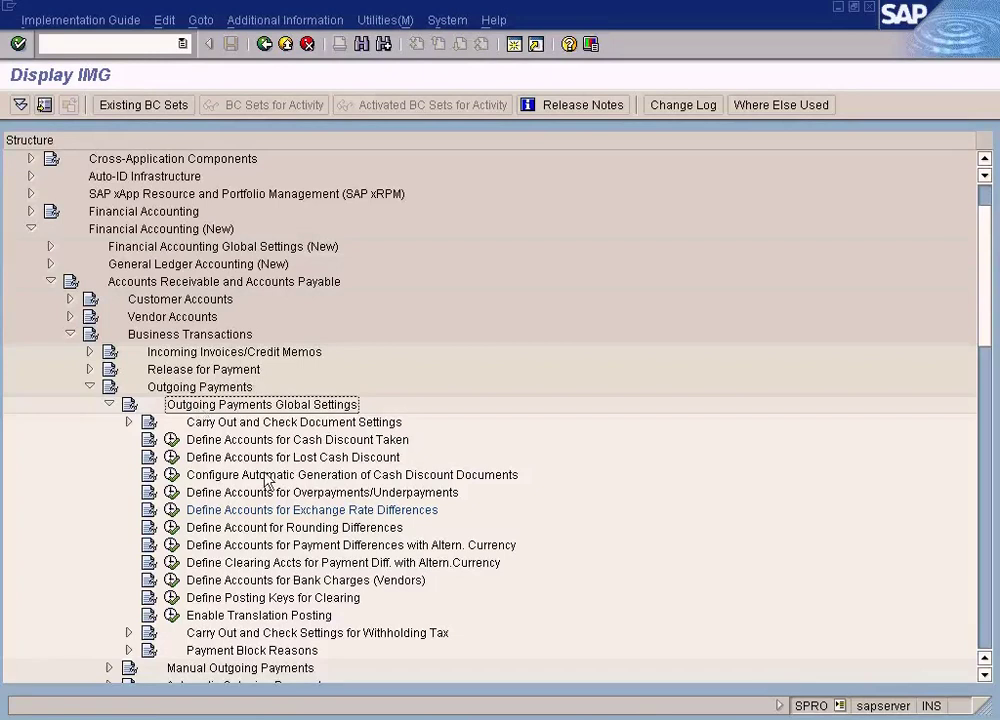
pyautogui.click(312, 511)
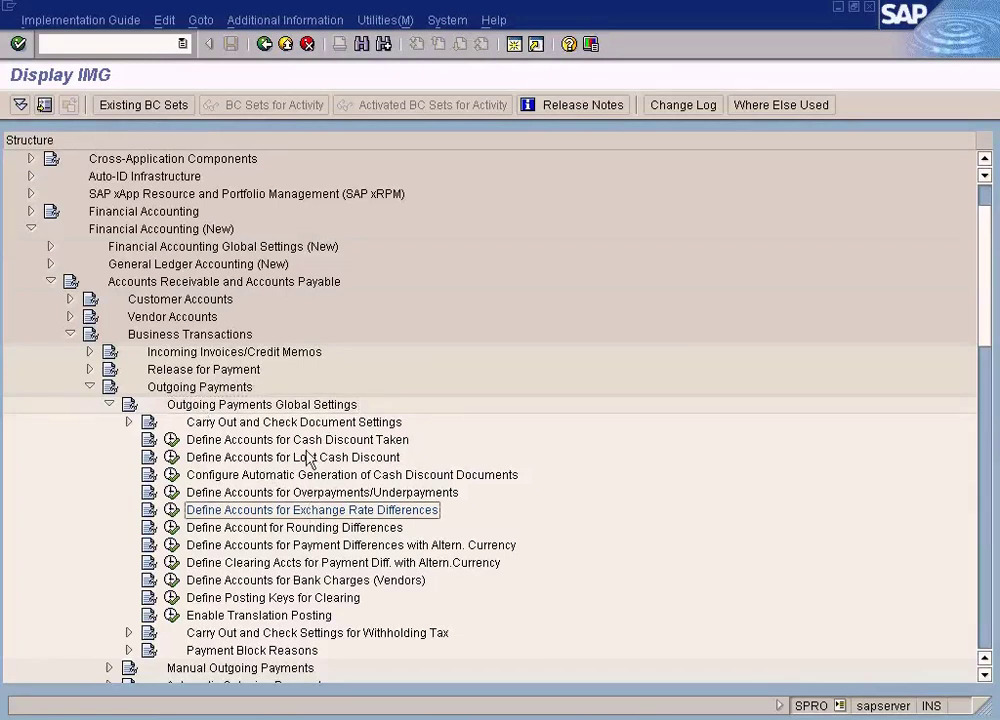
# - Switch to Vendor B's outgoing payment, simulate the document again and select the exchange rate difference line
pyautogui.scroll(-10, 335, 593)
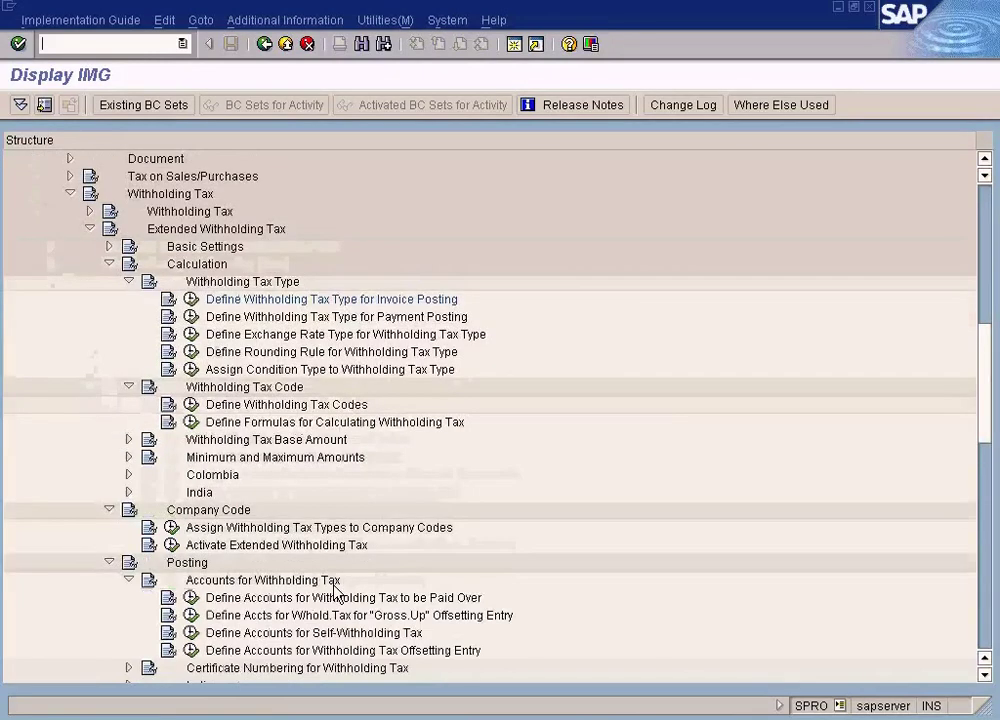
pyautogui.hotkey('alt', 'Tab')
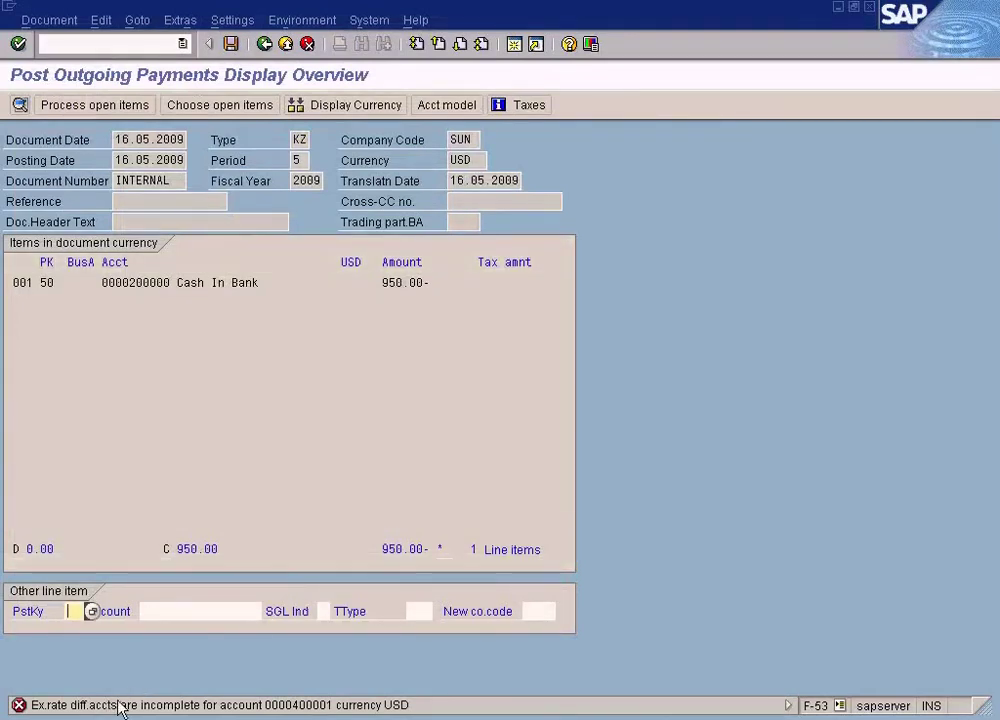
pyautogui.click(49, 22)
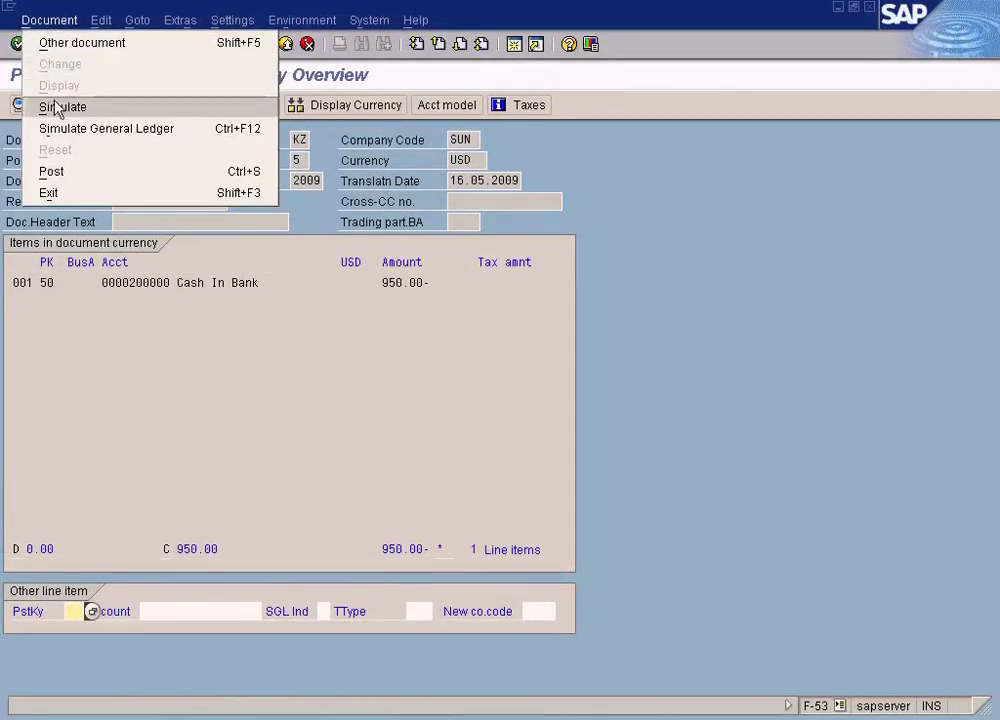
pyautogui.click(56, 107)
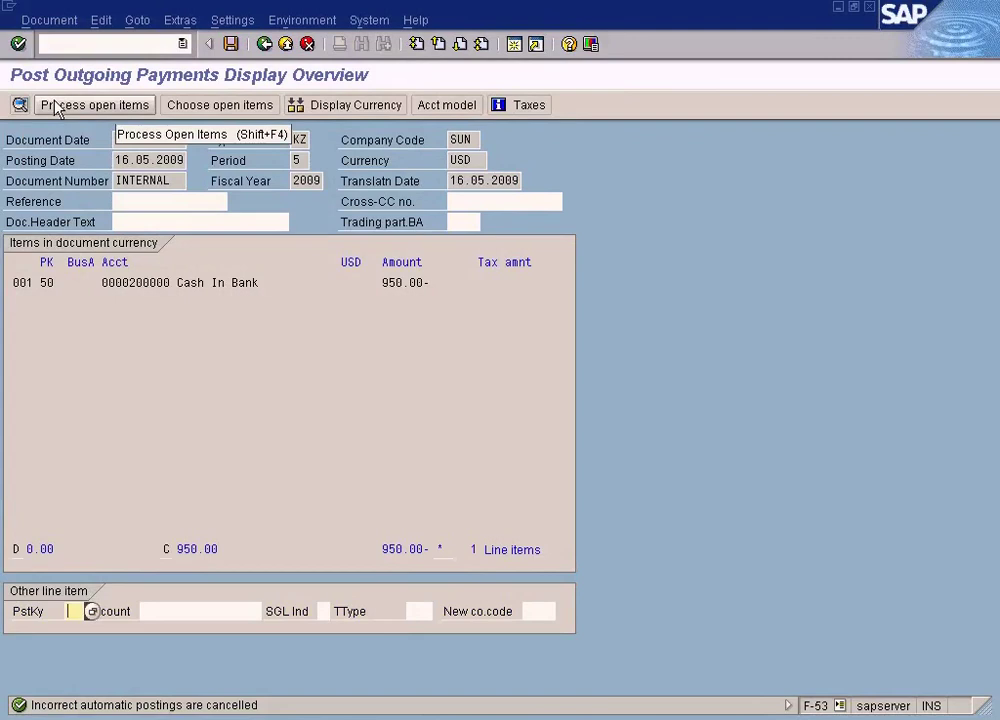
pyautogui.click(48, 22)
pyautogui.click(50, 106)
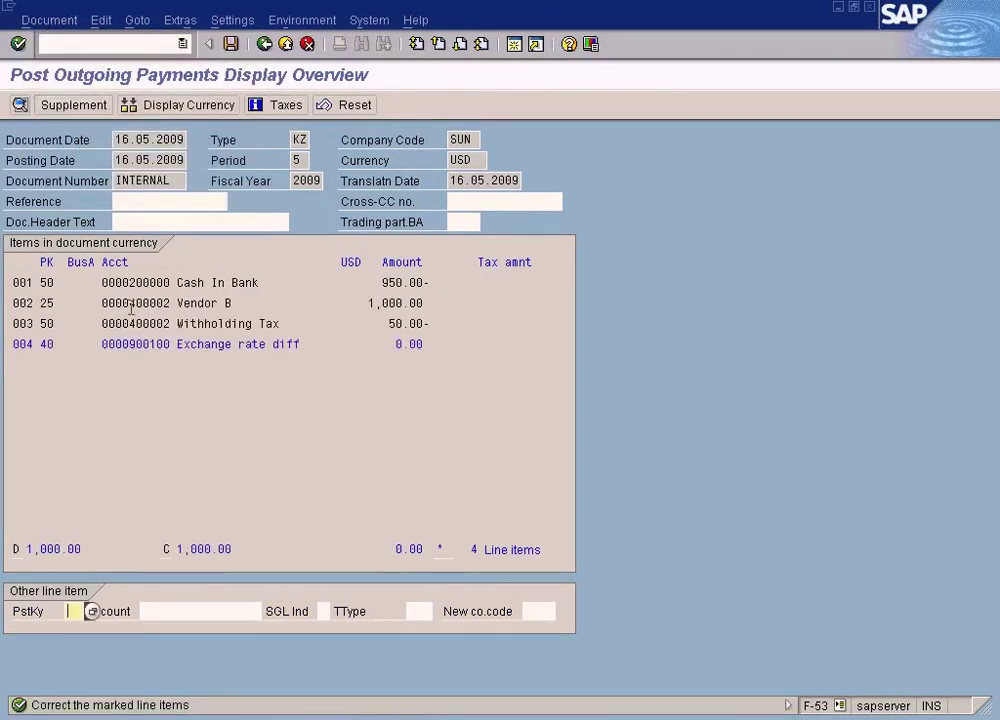
pyautogui.click(241, 345)
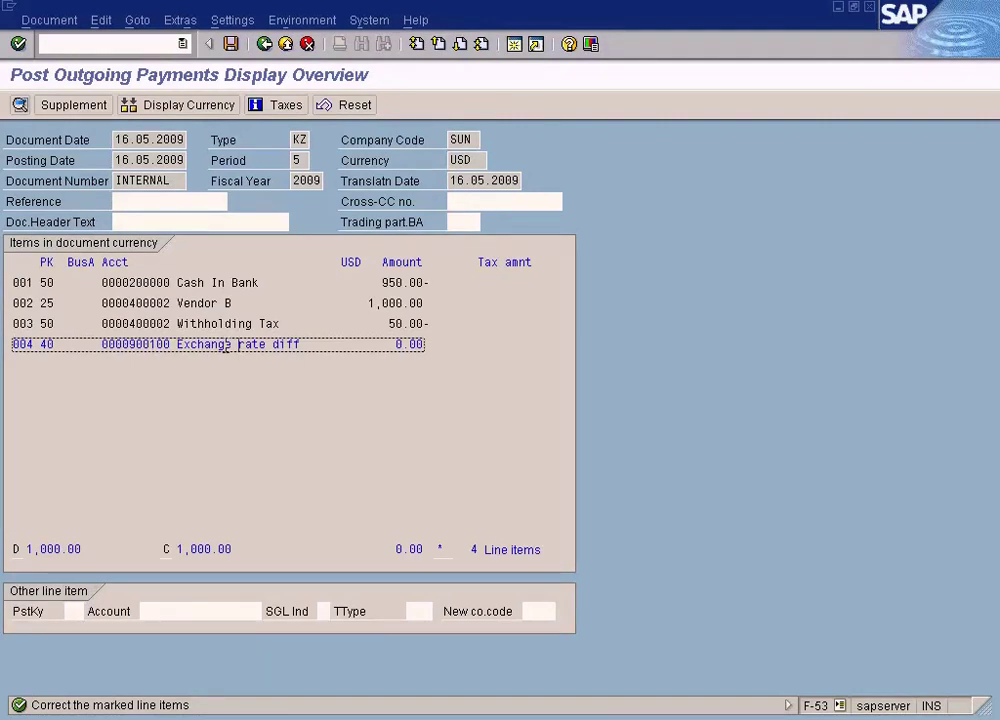
# - Recheck the exchange rate difference entry for G/L account 400001 in chart of accounts SUN, then return to the outgoing payment
pyautogui.hotkey('alt', 'Tab')
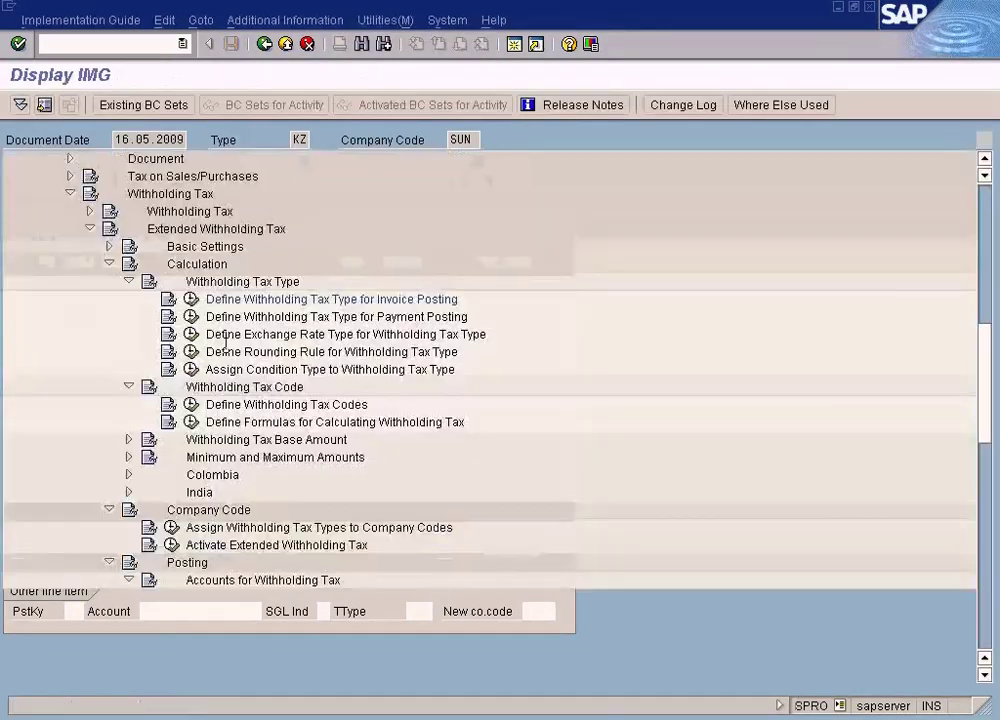
pyautogui.hotkey('alt', 'Tab')
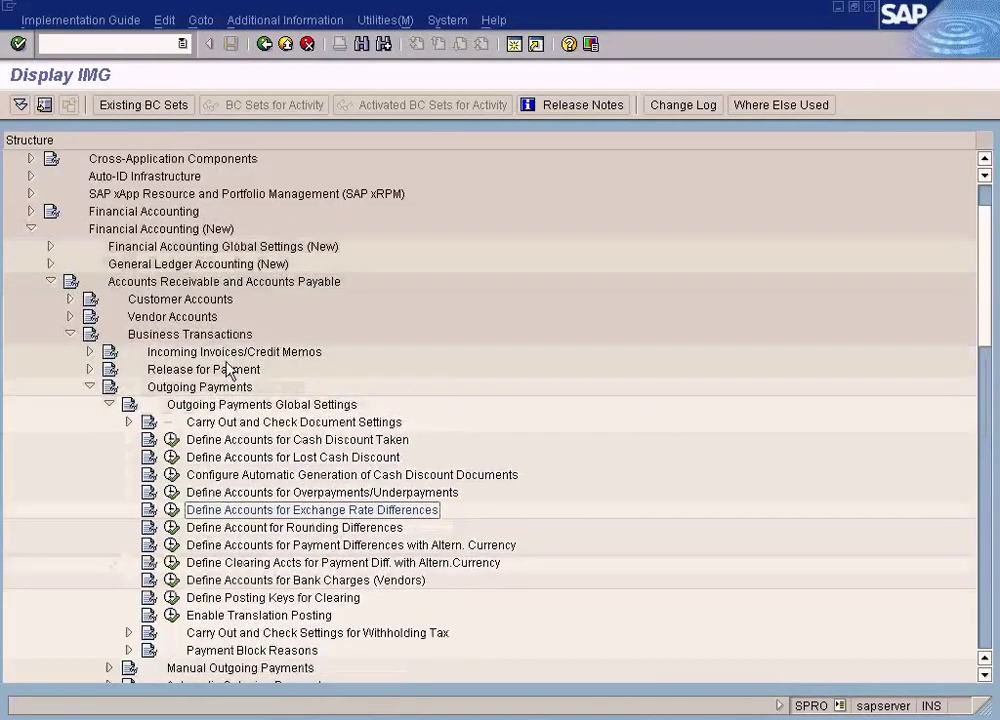
pyautogui.click(172, 511)
pyautogui.click(51, 302)
pyautogui.doubleClick(64, 248)
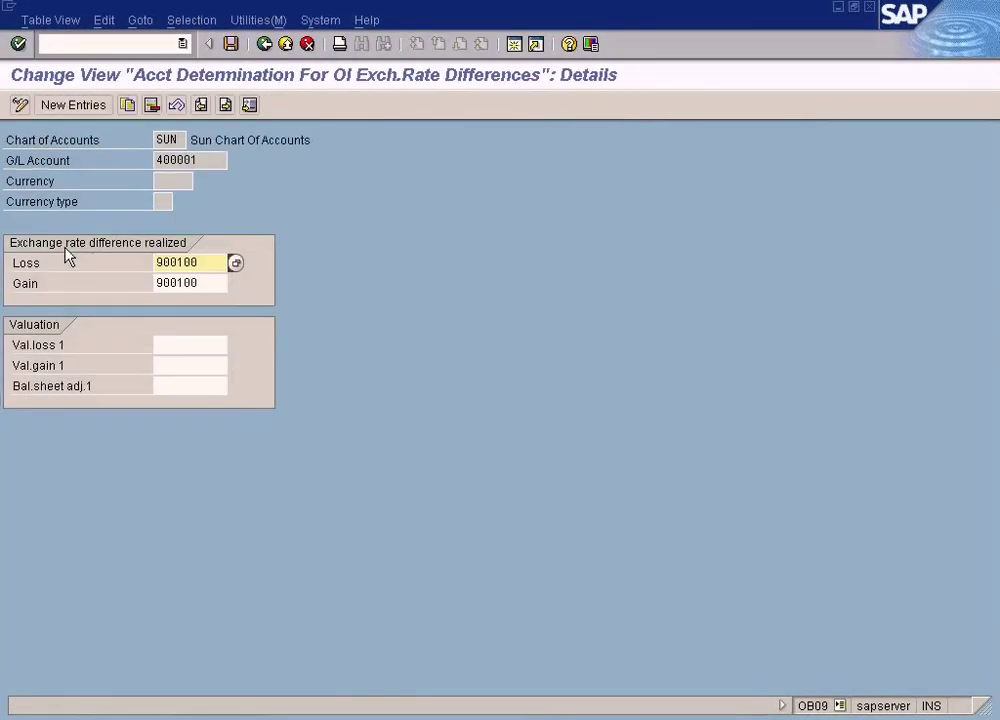
pyautogui.click(204, 166)
pyautogui.hotkey('alt', 'Tab')
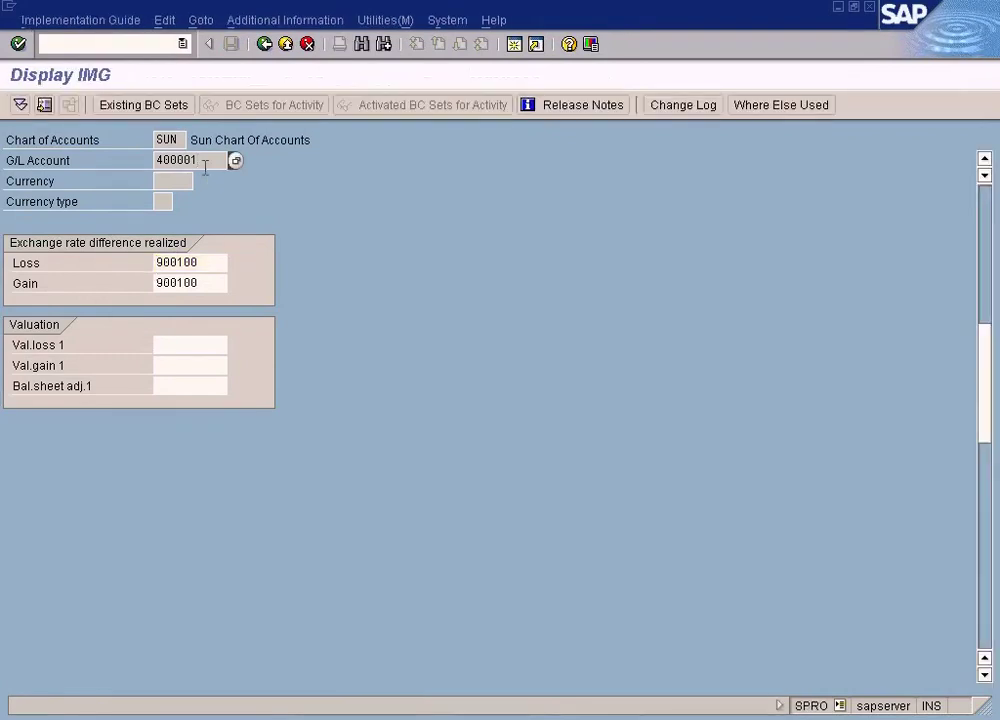
pyautogui.hotkey('alt', 'Tab')
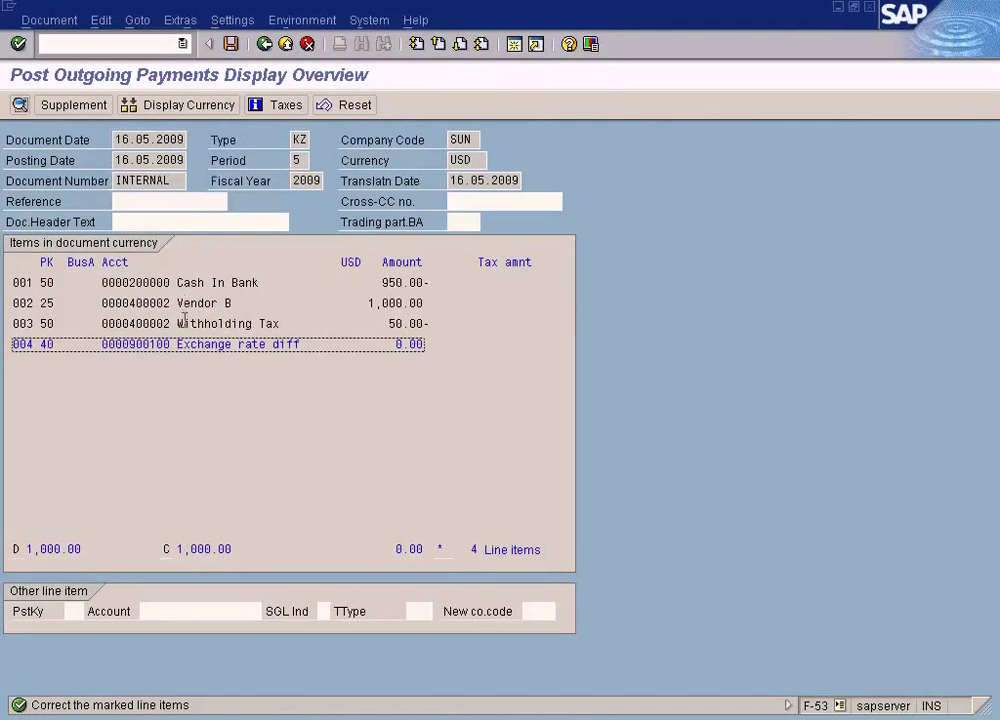
# - Enter "dummy entry" as the assignment of the exchange rate difference line item and return to the document overview
pyautogui.doubleClick(209, 346)
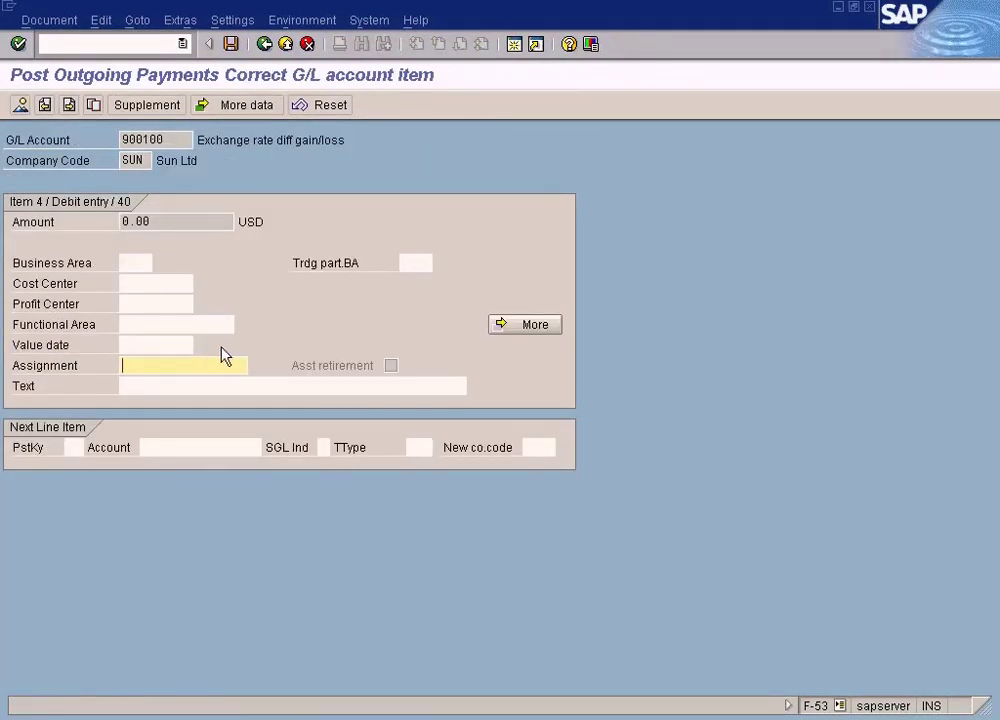
pyautogui.write('dummy entry')
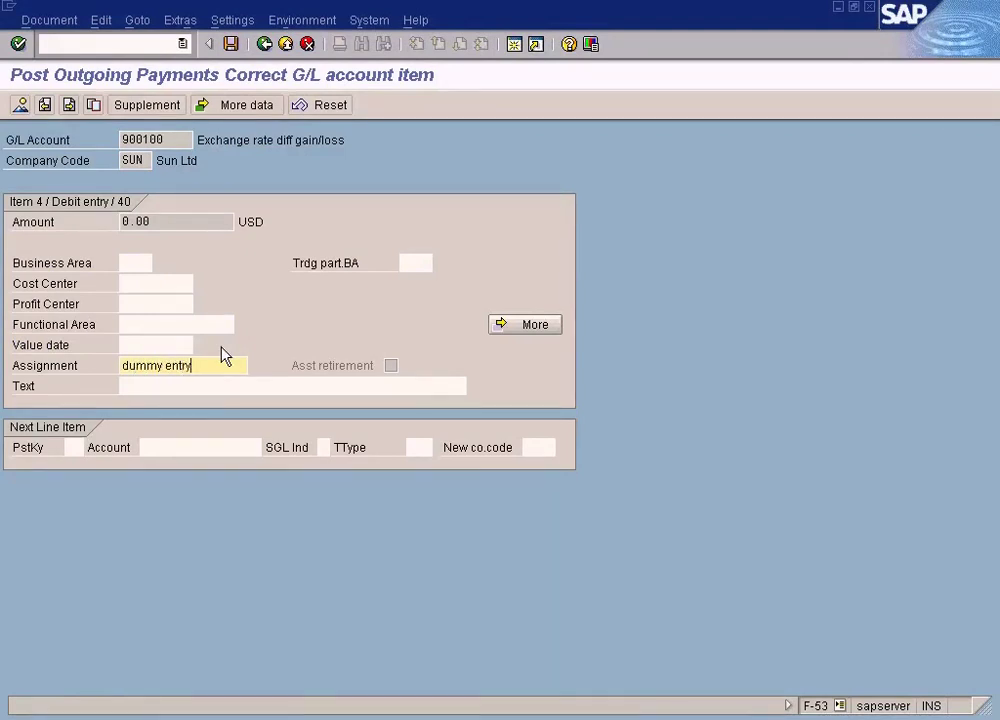
pyautogui.click(21, 105)
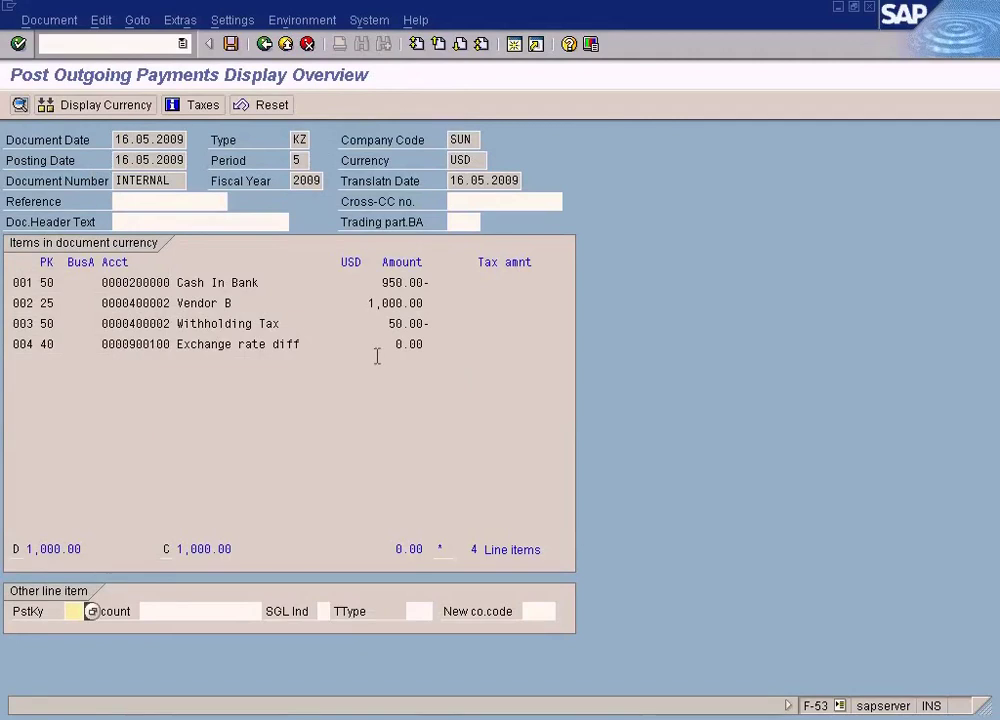
# - Review the amounts and accounts of the exchange rate difference, Vendor B and withholding tax lines in the simulated payment
pyautogui.click(386, 343)
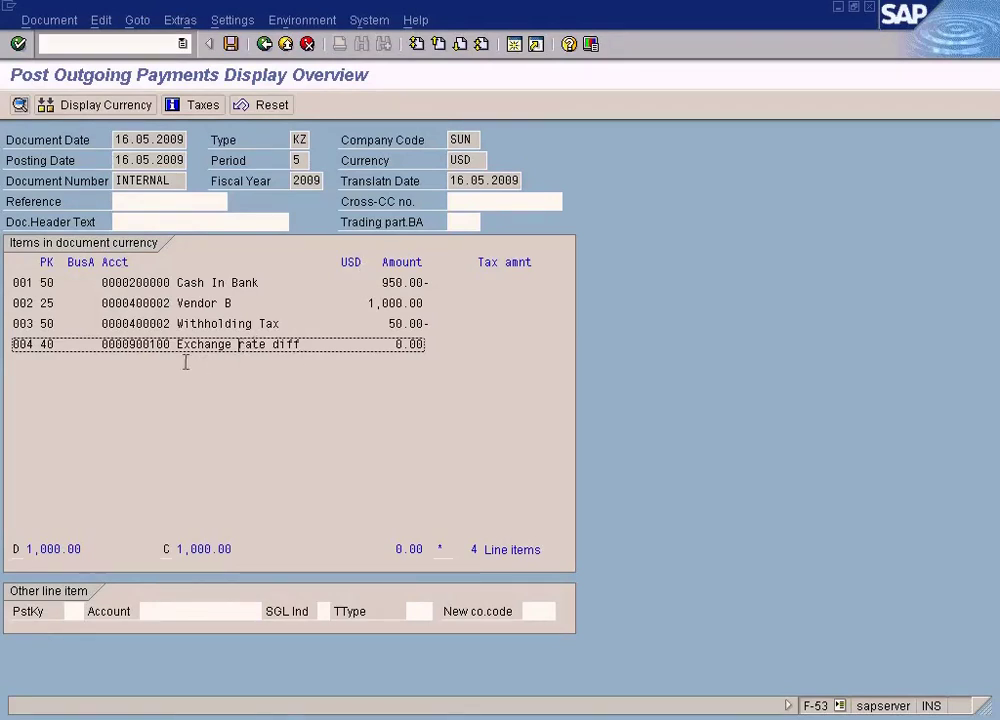
pyautogui.moveTo(376, 347); pyautogui.dragTo(446, 347)
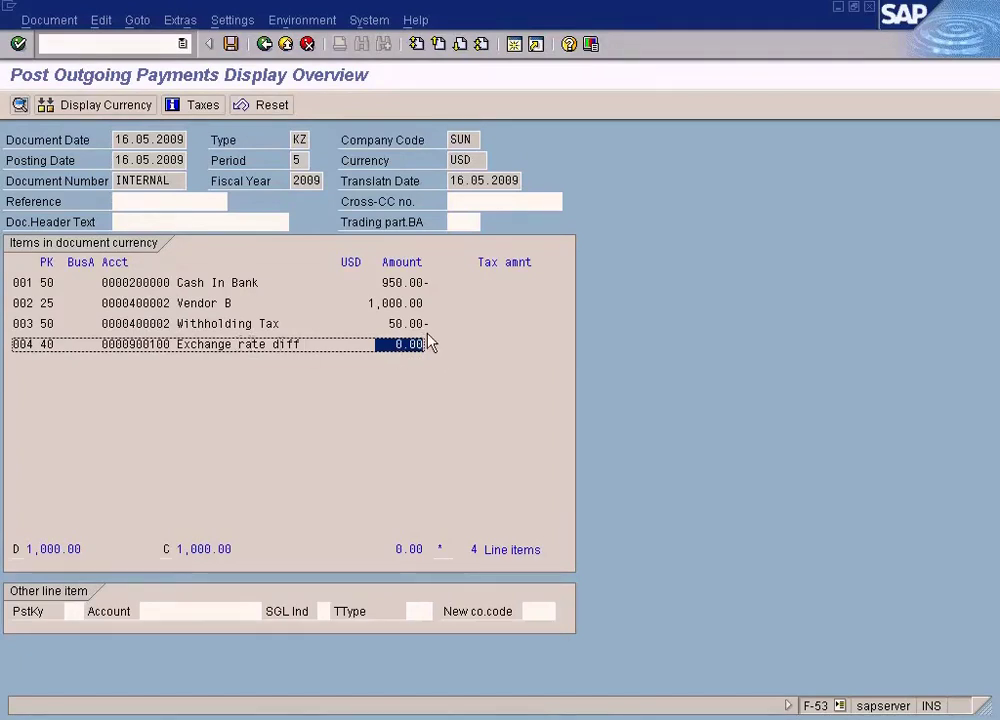
pyautogui.click(415, 303)
pyautogui.click(392, 324)
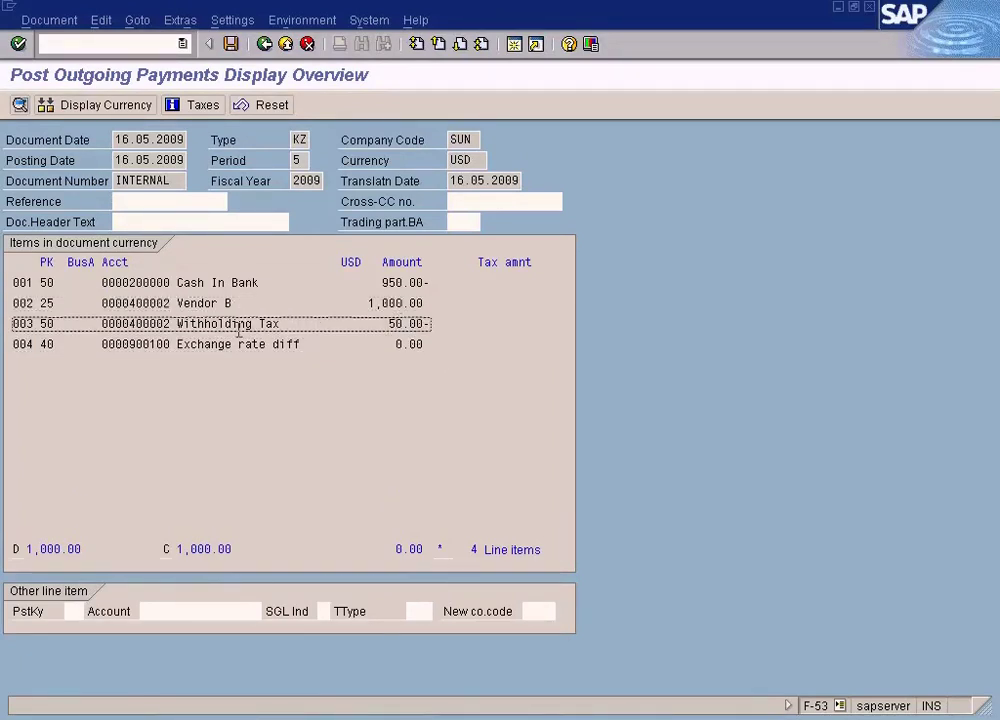
pyautogui.moveTo(357, 326); pyautogui.dragTo(475, 329)
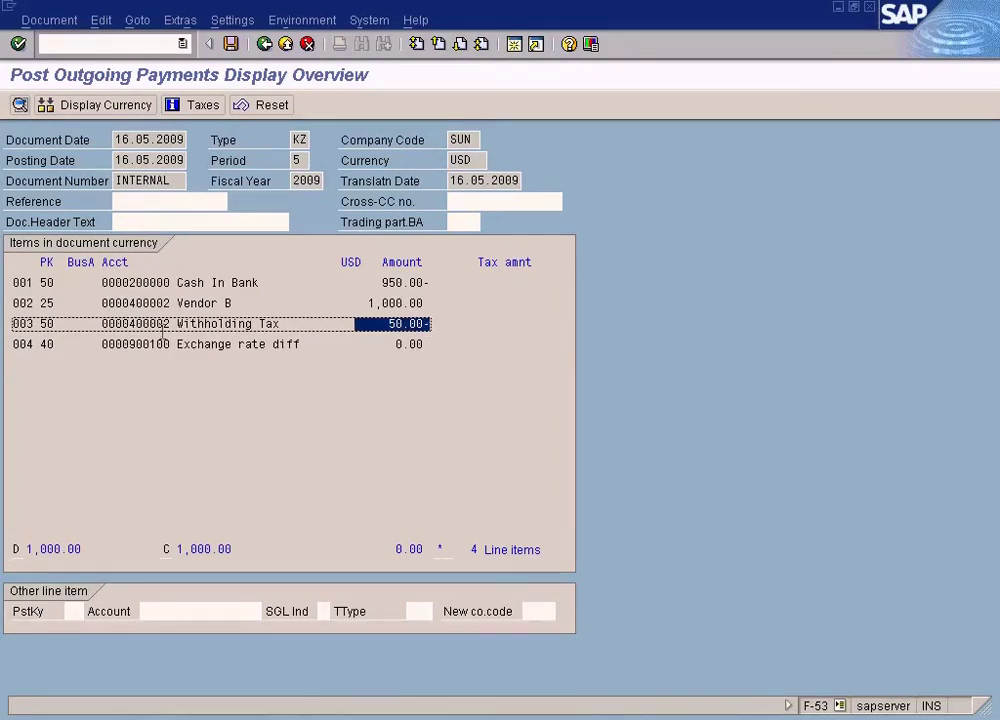
pyautogui.moveTo(128, 324); pyautogui.dragTo(213, 323)
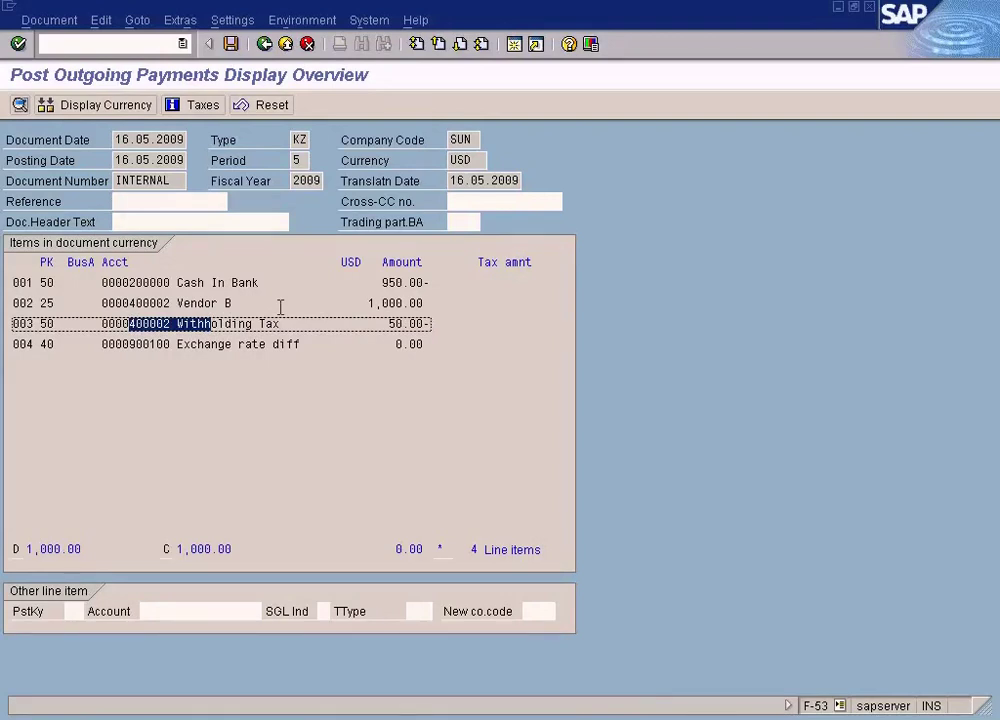
pyautogui.press('Return')
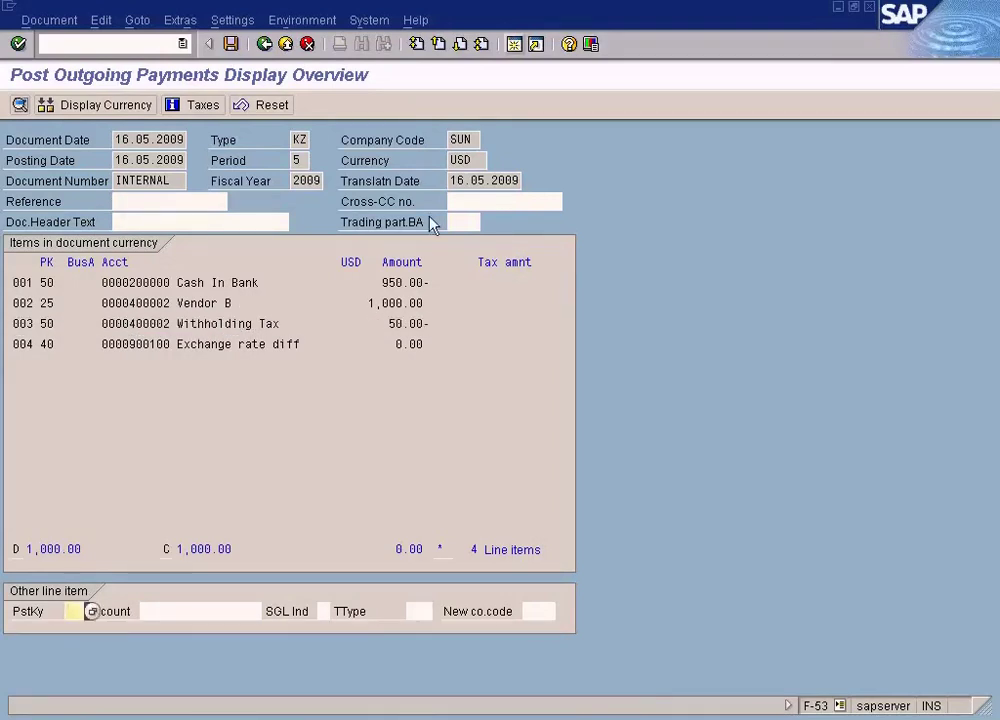
# - Switch from the outgoing payment's withholding tax line to Vendor B's invoice and display its amounts in document currency
pyautogui.moveTo(383, 324); pyautogui.dragTo(448, 332)
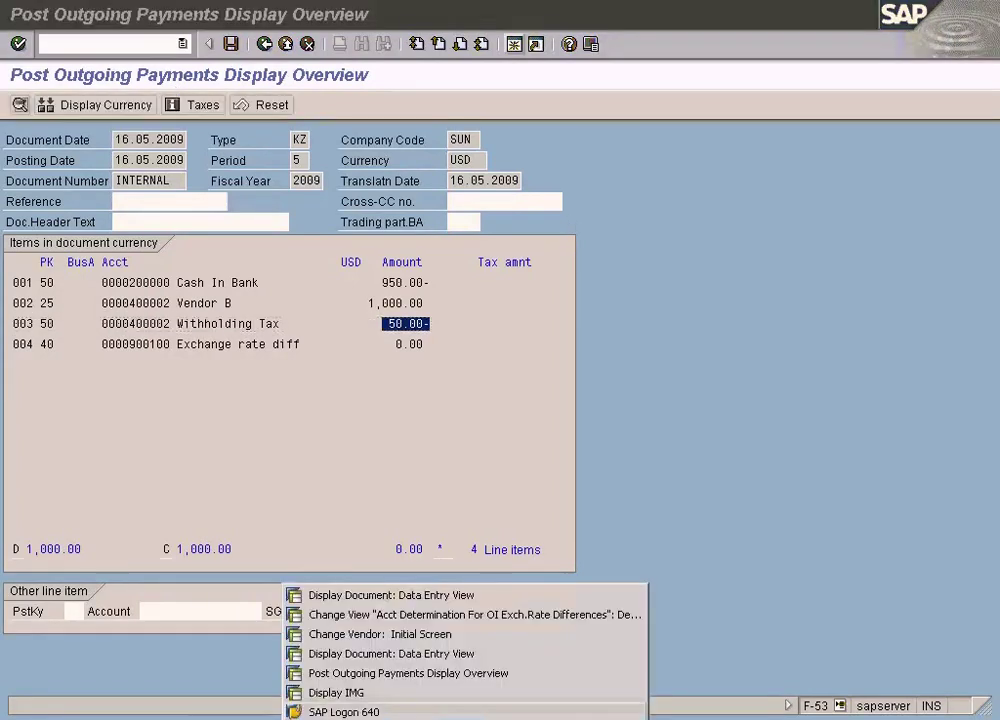
pyautogui.click(385, 598)
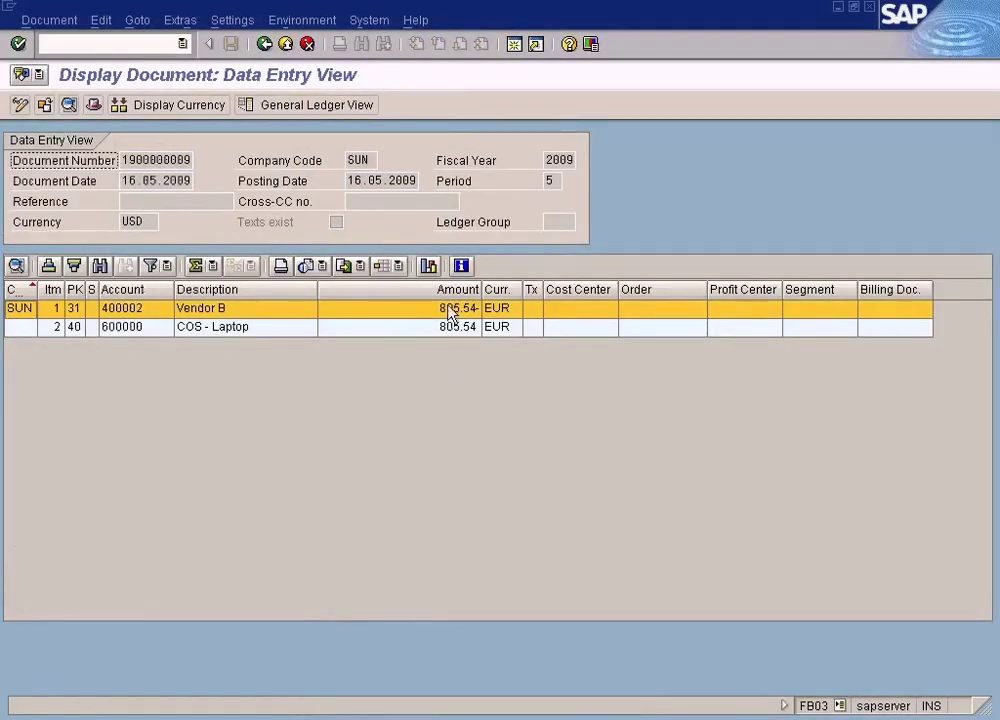
pyautogui.click(452, 328)
pyautogui.click(168, 105)
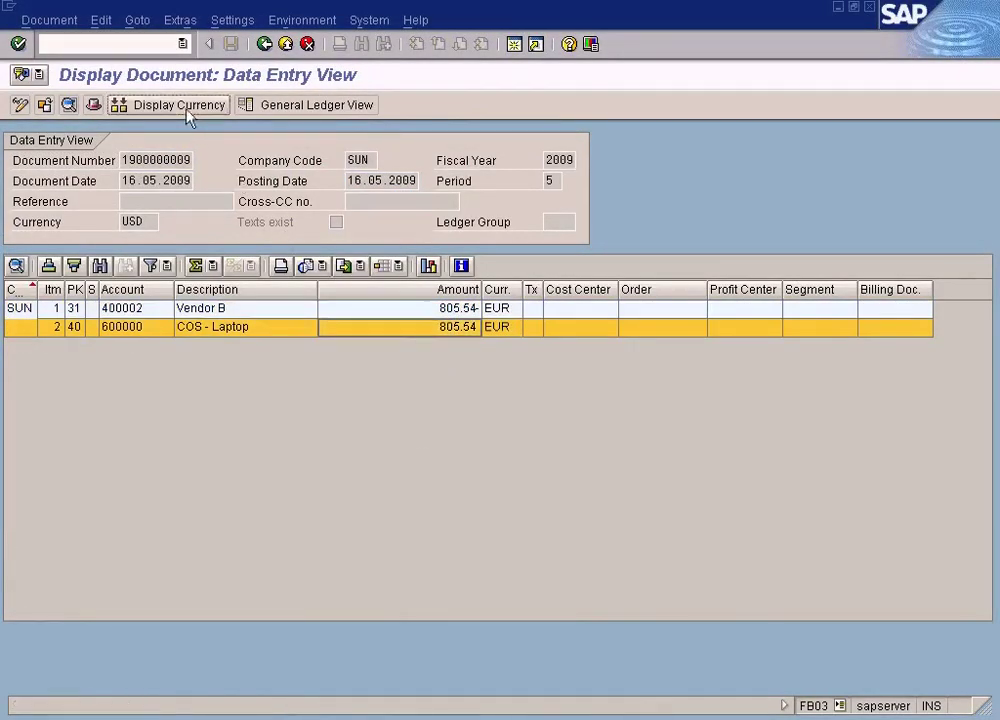
pyautogui.click(234, 311)
pyautogui.click(236, 441)
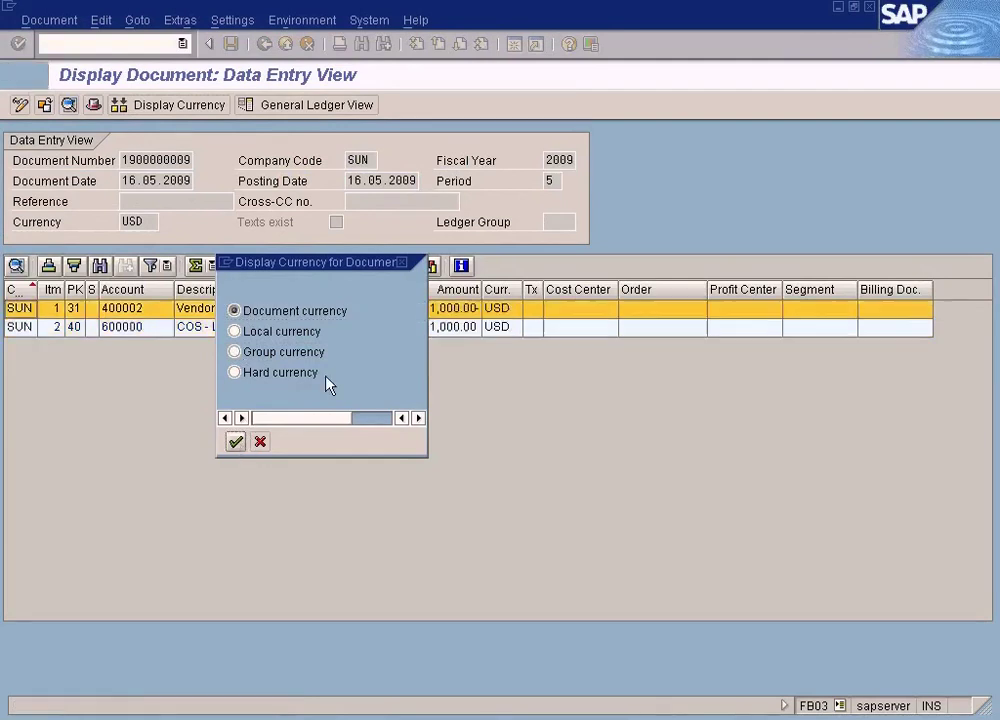
# - Compare the amounts of the Vendor B and COS - Laptop line items in the invoice
pyautogui.click(462, 330)
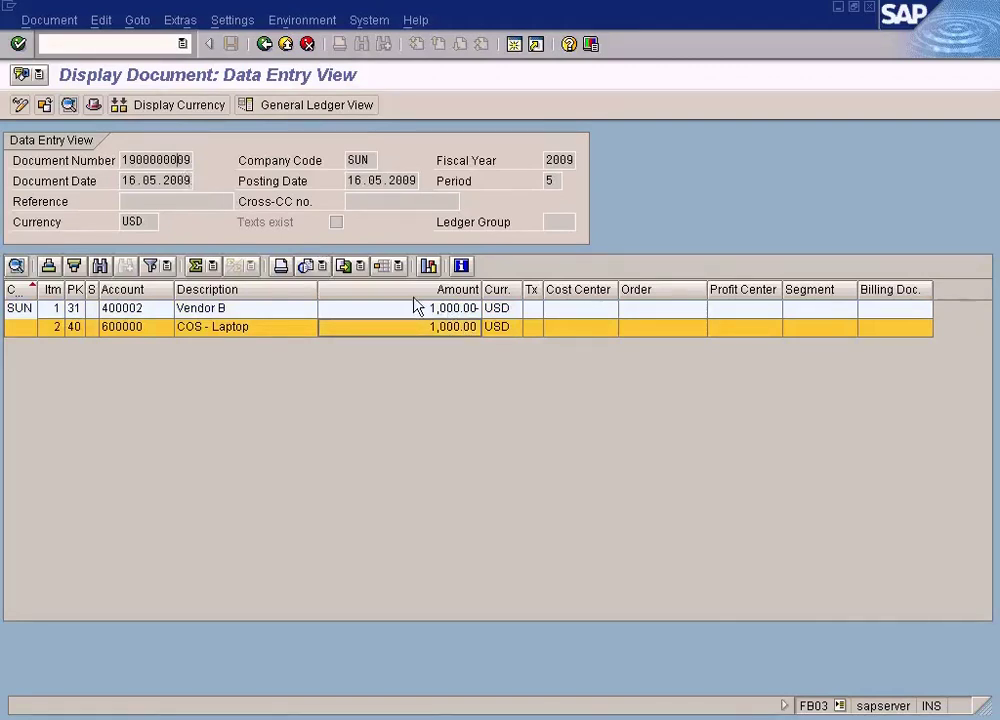
pyautogui.click(456, 310)
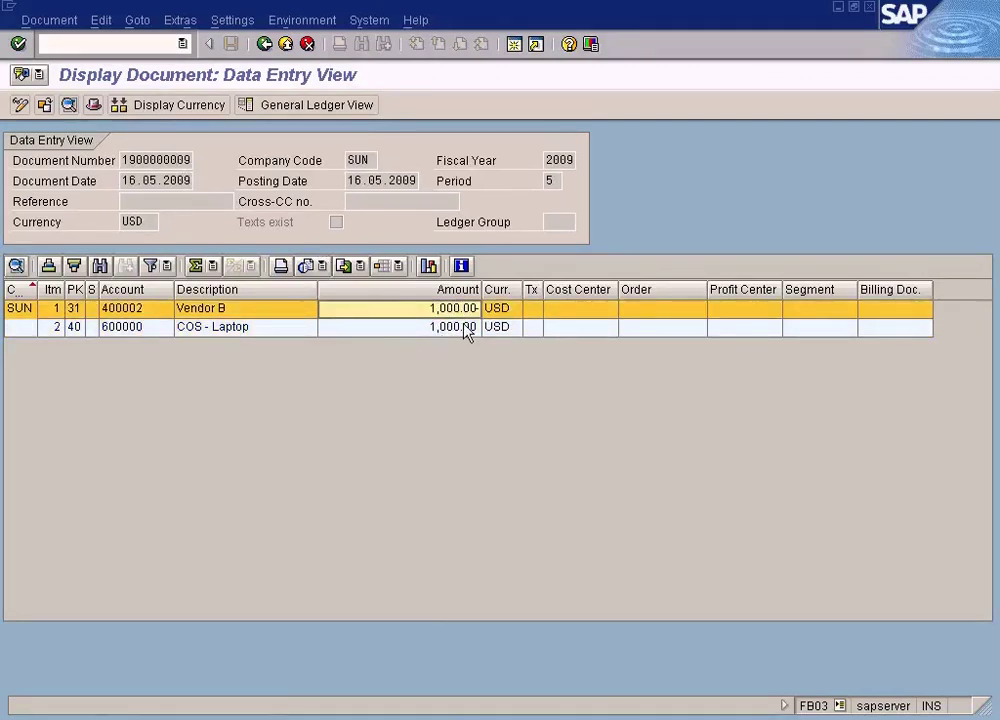
pyautogui.click(464, 330)
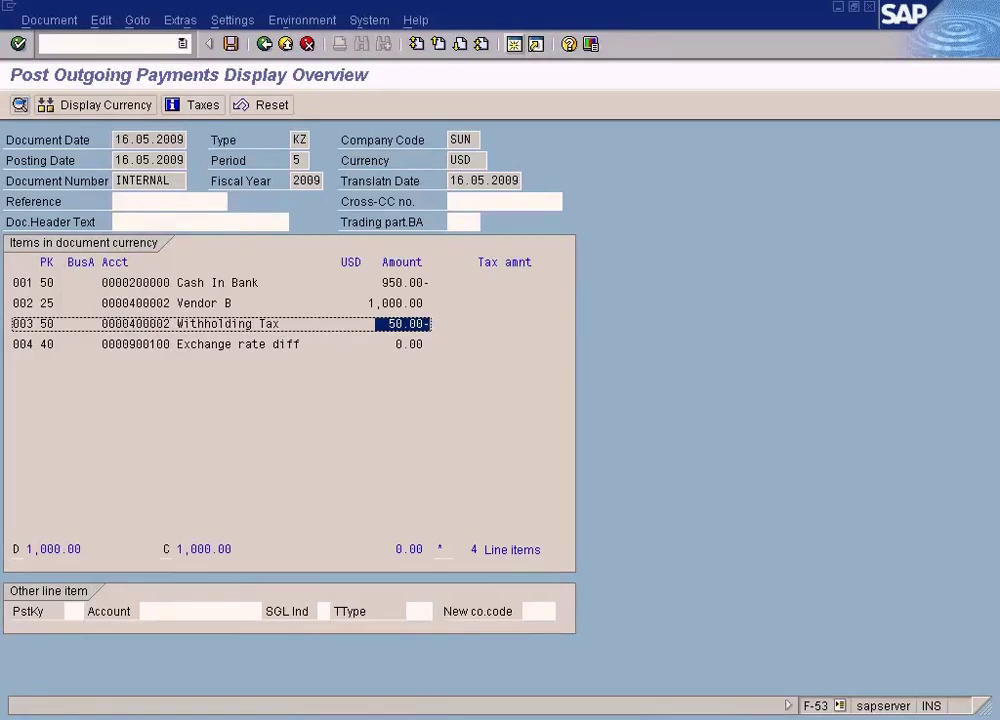
# - Locate the Define Withholding Tax Type for Payment Posting activity in the IMG, then return to the outgoing payment overview
pyautogui.click(384, 714)
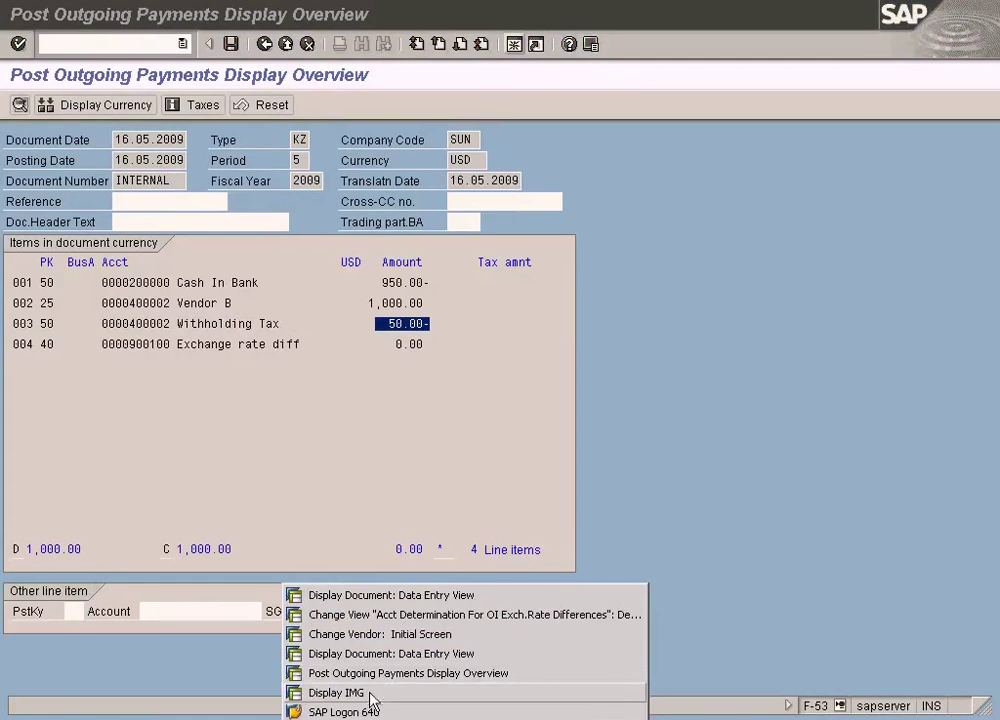
pyautogui.click(375, 693)
pyautogui.click(302, 317)
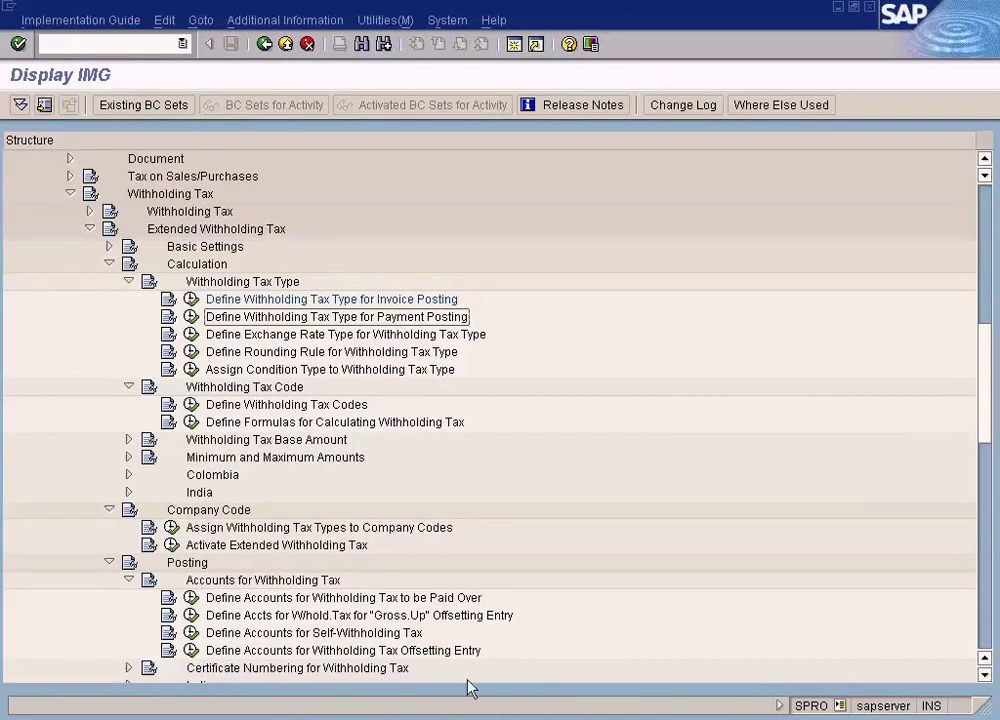
pyautogui.click(465, 714)
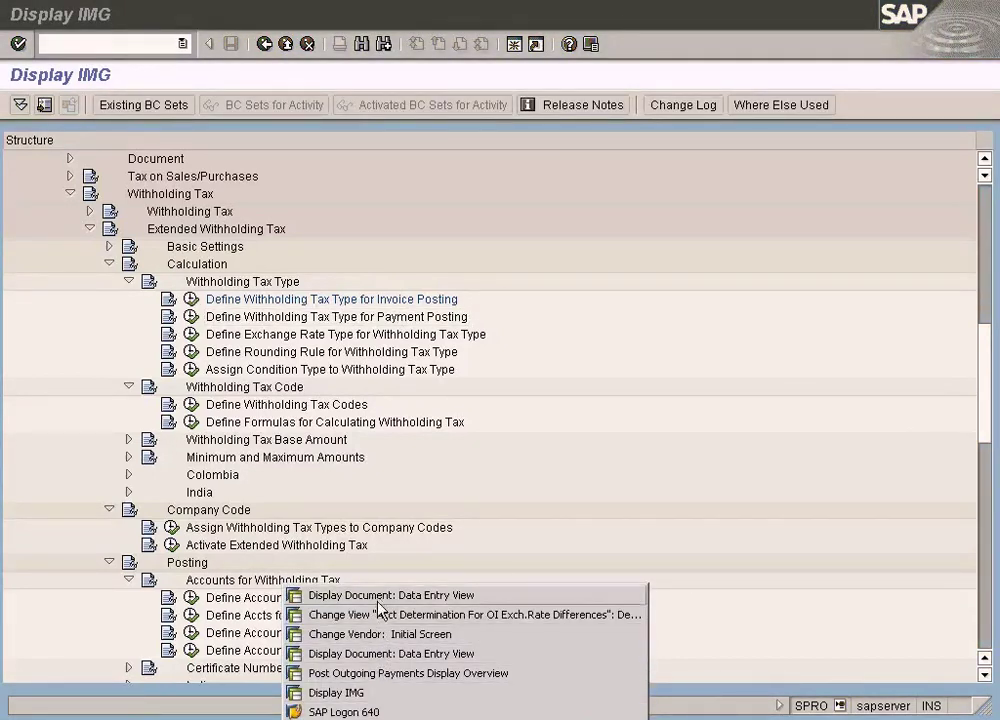
pyautogui.click(378, 673)
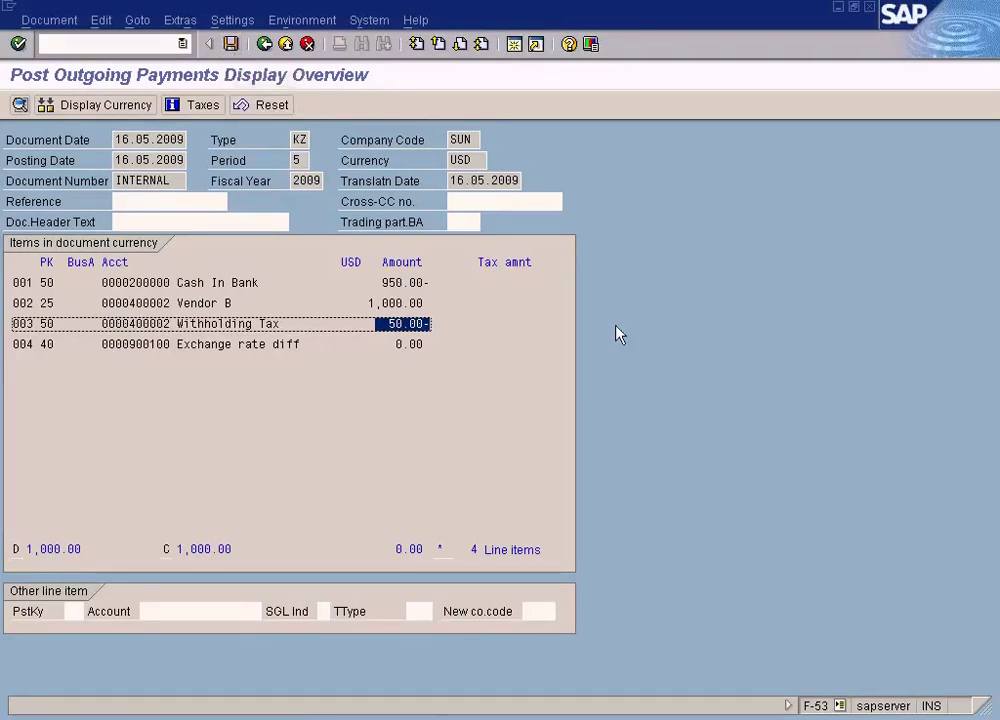
pyautogui.click(760, 716)
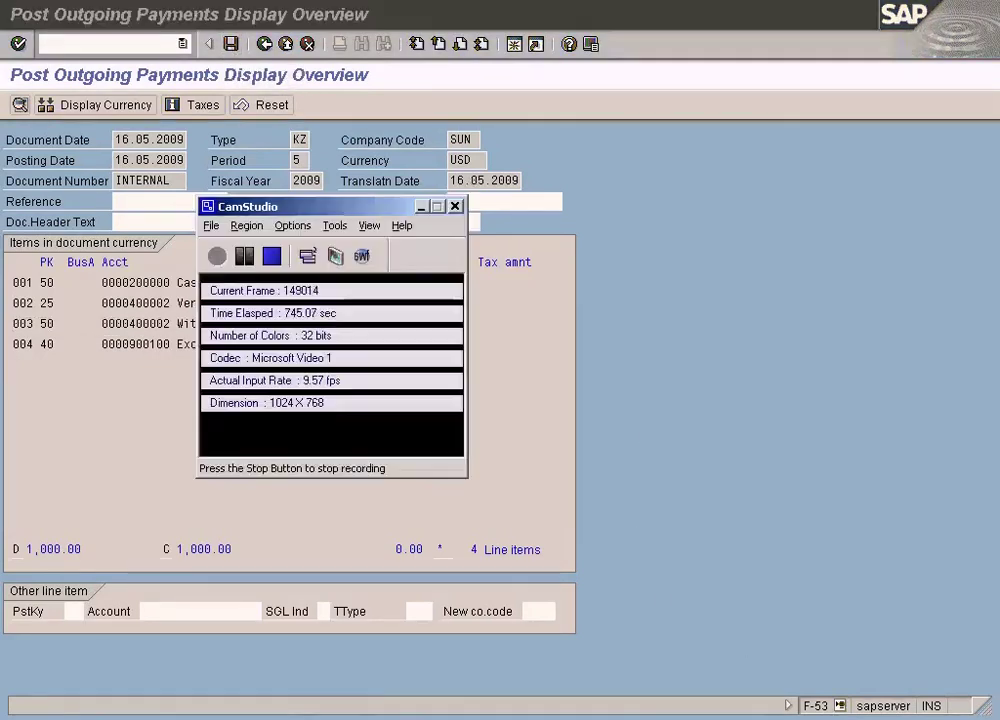
pyautogui.click(272, 258)
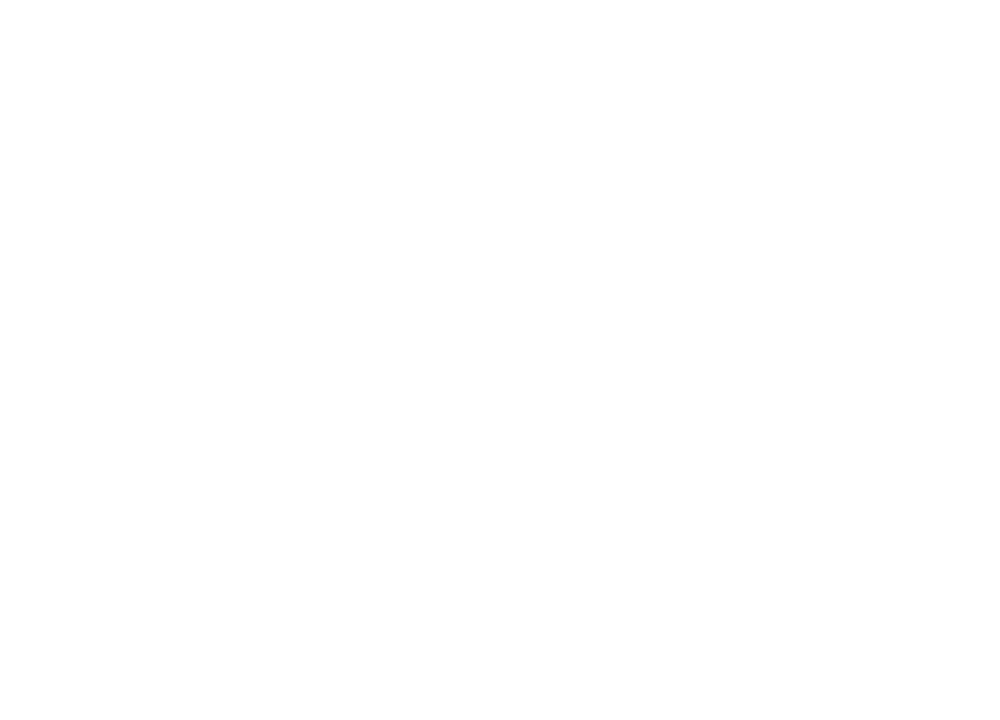